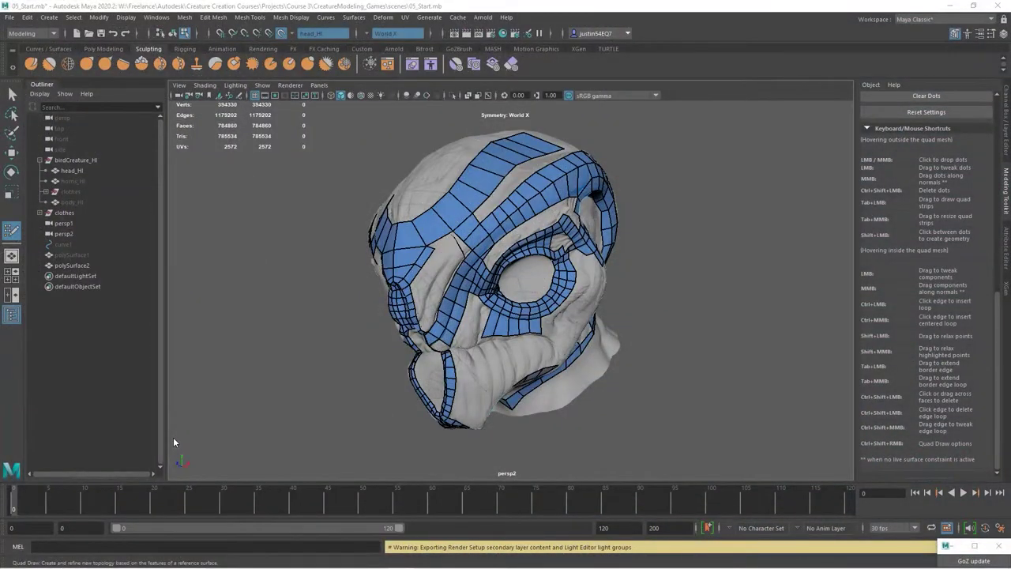
Fill three quads inside the hollow on the side of the head, along the upper inner edge of the surrounding curved band
left_click_drag(174, 440, 425, 413, "alt")
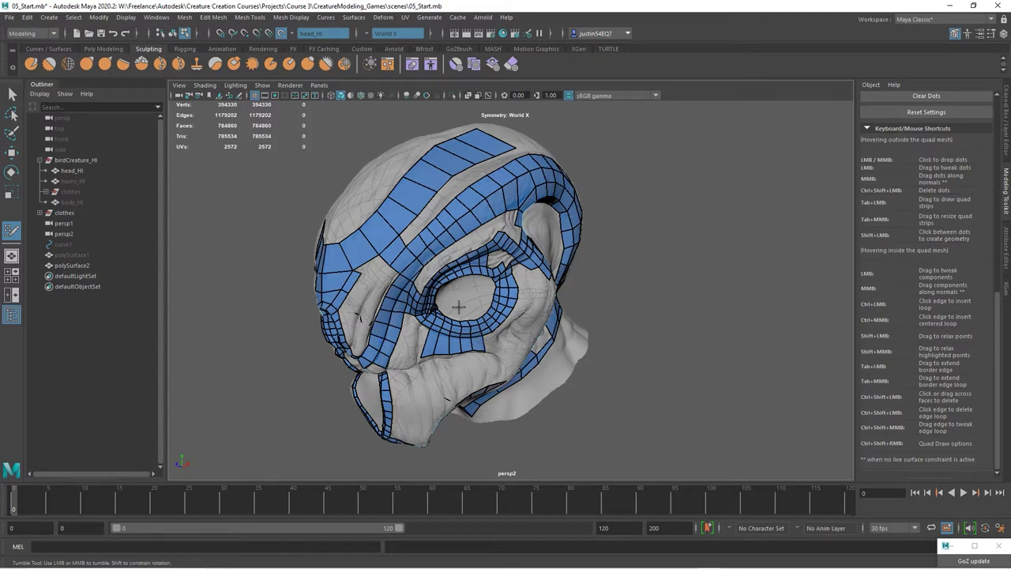
left_click_drag(475, 259, 504, 282, "alt")
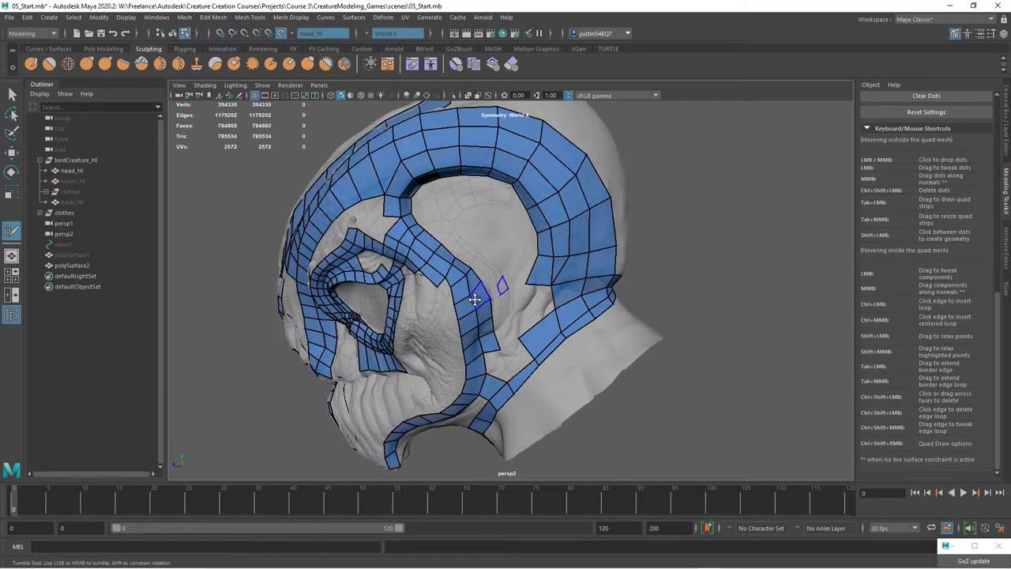
left_click_drag(490, 217, 485, 201, "alt")
middle_click_drag(514, 204, 526, 289, "alt")
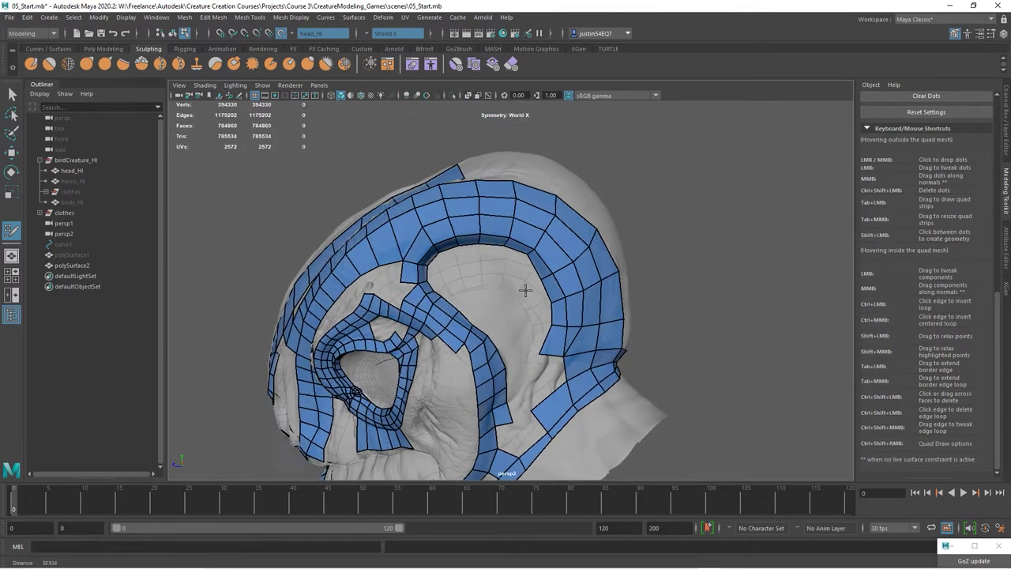
right_click_drag(474, 249, 510, 245, "alt")
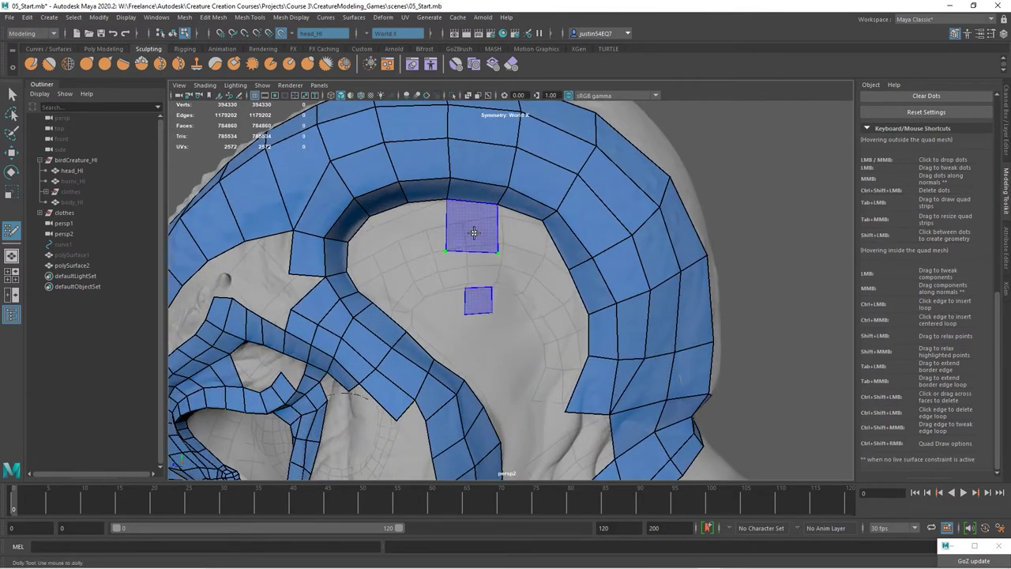
left_click(479, 238, "shift")
left_click(421, 252)
left_click(435, 228, "shift")
left_click(402, 229, "shift")
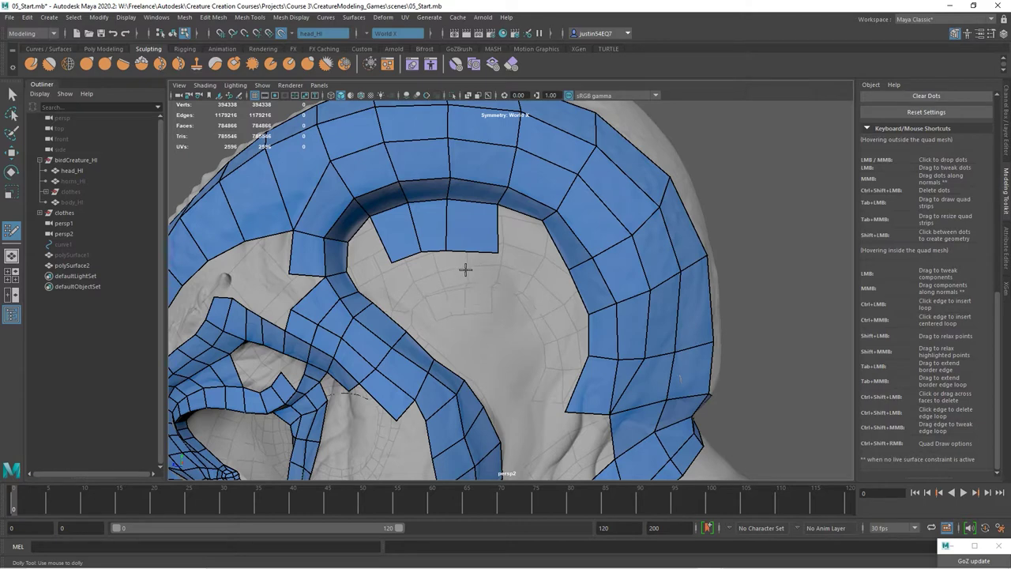
Fill the front upper corner of the side hollow with two faces joining the new inner row to the curved band
left_click_drag(431, 284, 450, 287, "alt")
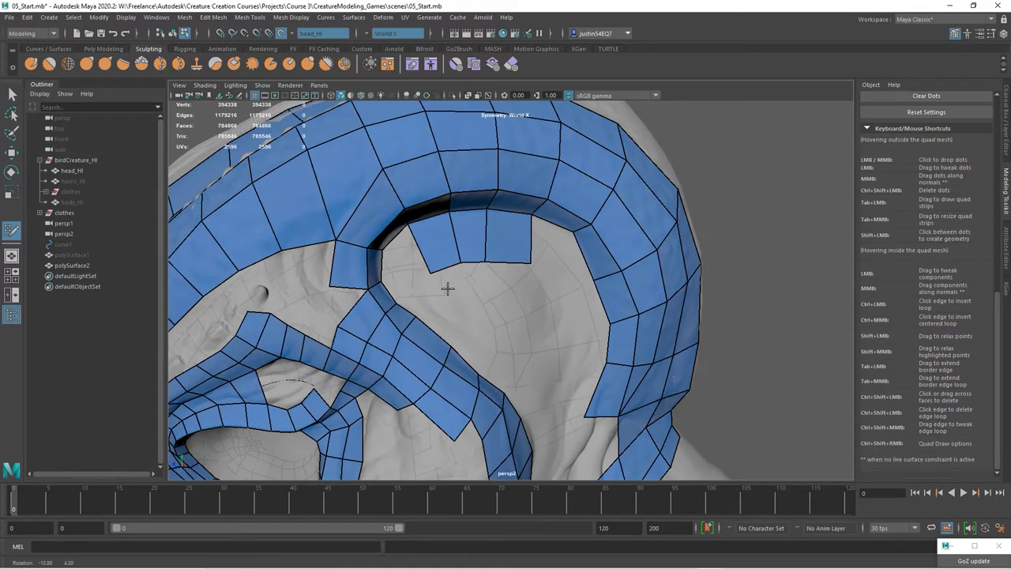
left_click(410, 266, "shift")
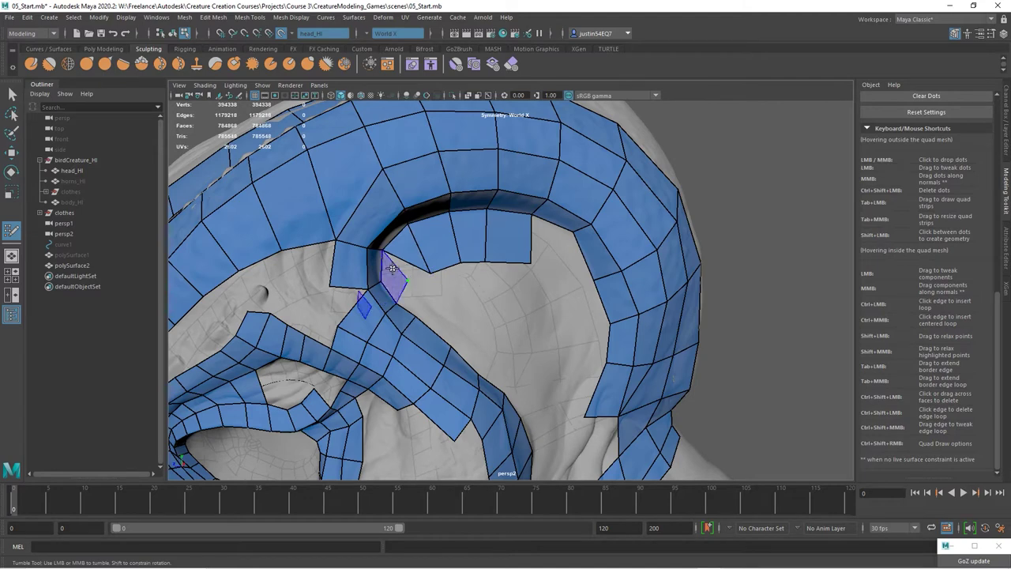
left_click(407, 276, "shift")
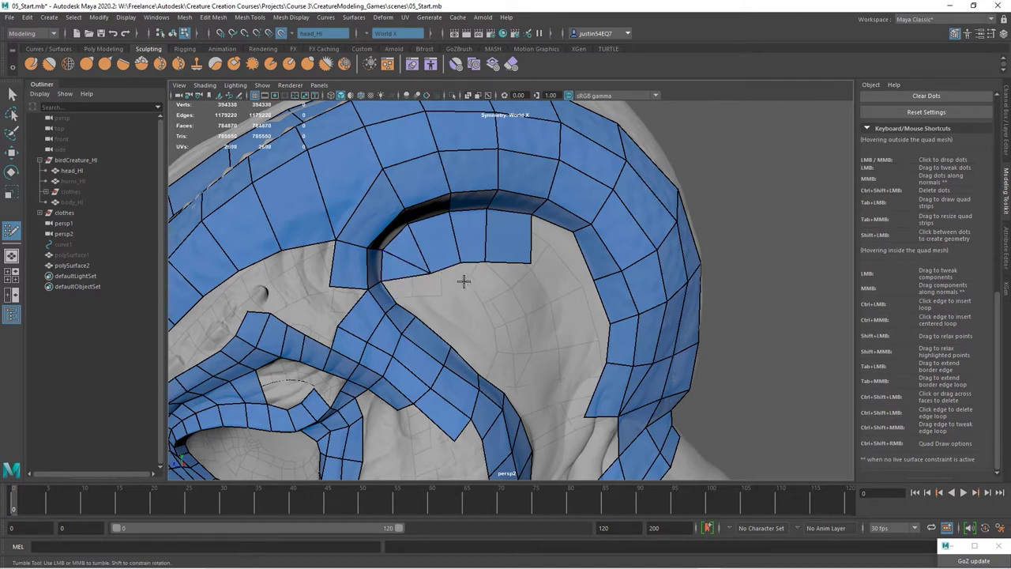
left_click_drag(463, 280, 444, 273, "alt")
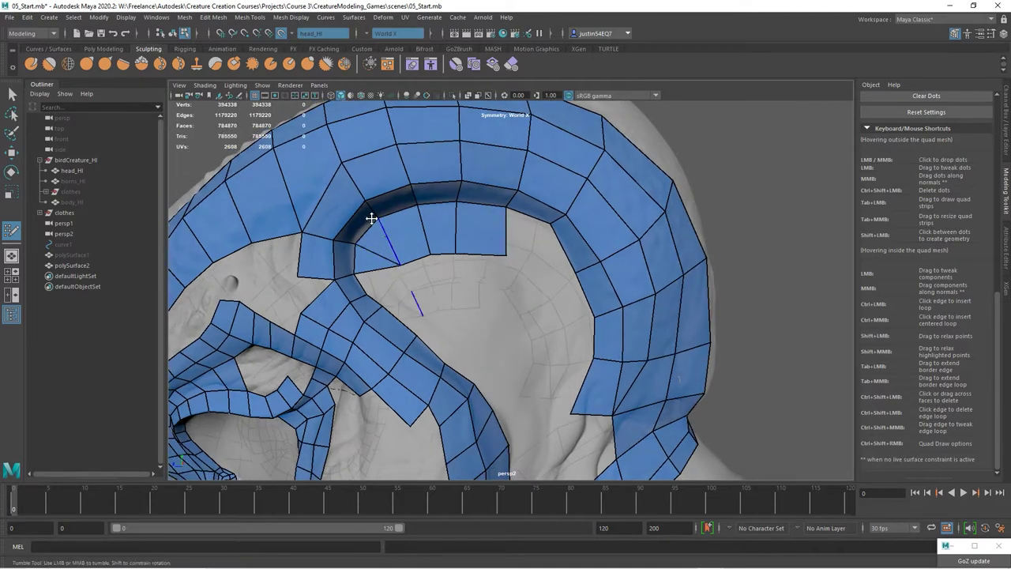
Extend the inner row of the side hollow backward with two quads along the curved band
left_click_drag(529, 272, 463, 252, "alt")
left_click(533, 286)
left_click(496, 237, "shift")
left_click(523, 253, "shift")
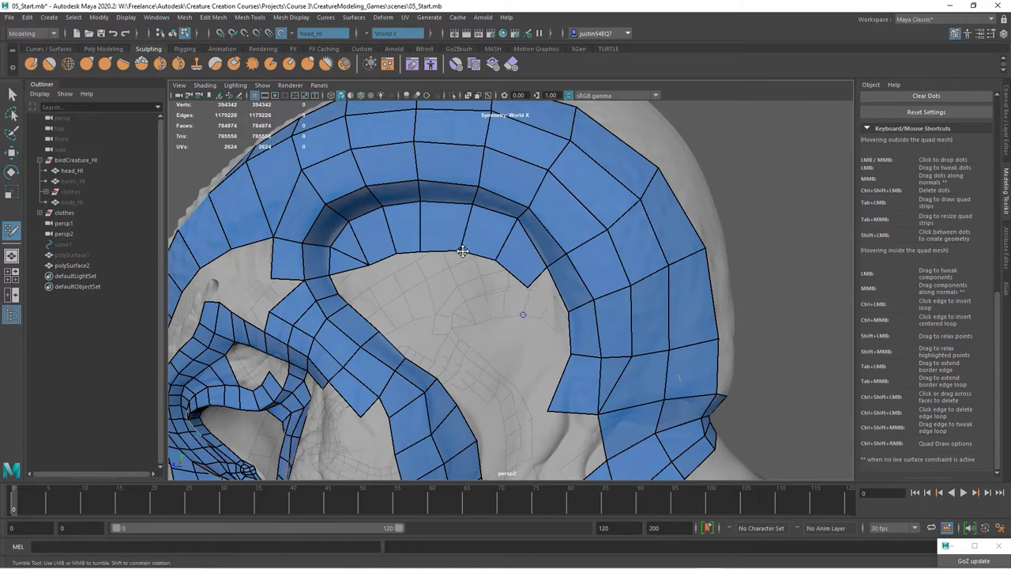
Remove the extra vertex at the hollow's front edge, fill a quad below the corner faces and adjust the row's neighbouring vertex
right_click_drag(527, 288, 421, 300, "alt")
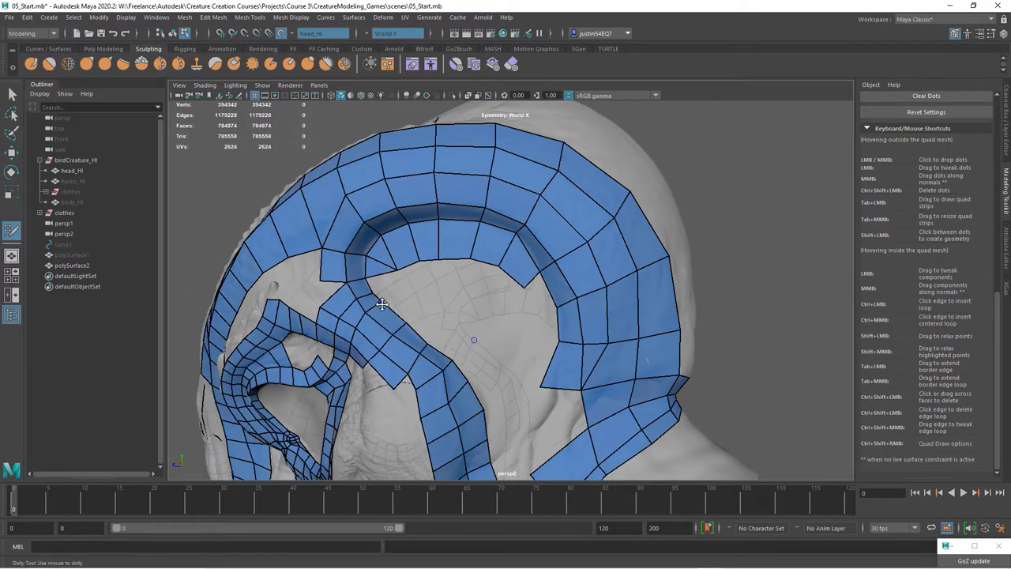
scroll(382, 303, "up", 5)
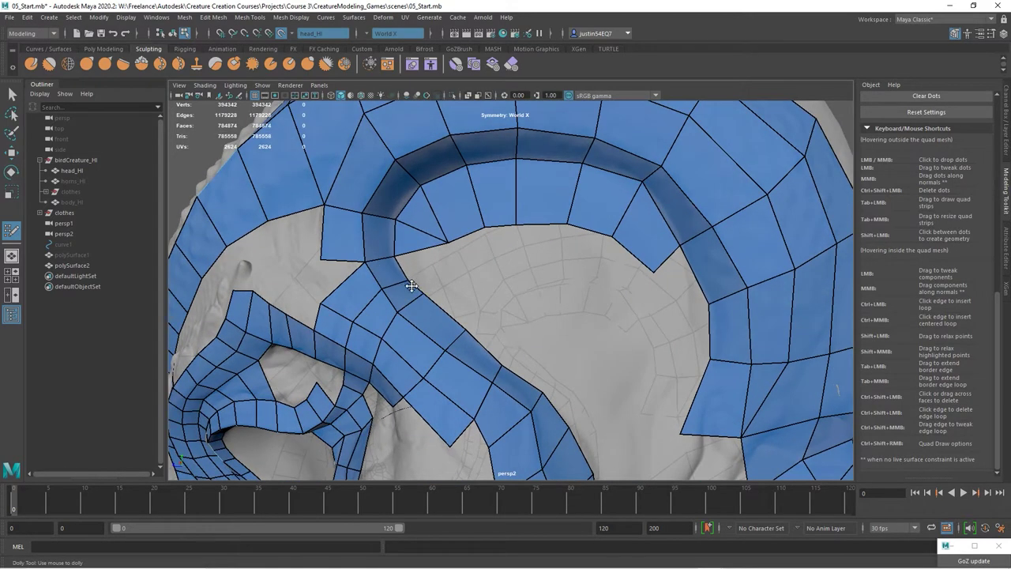
left_click(417, 290, "ctrl+shift")
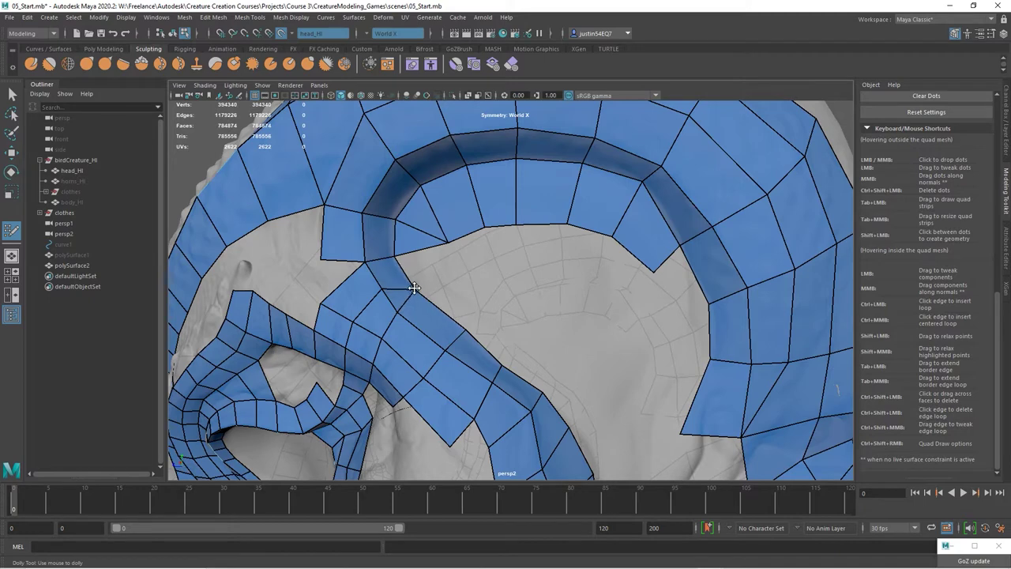
left_click(454, 278)
left_click(436, 265, "shift")
mouse_move(448, 242)
left_mouse_down()
mouse_move(440, 233)
mouse_move(480, 224)
mouse_move(443, 251)
left_mouse_up()
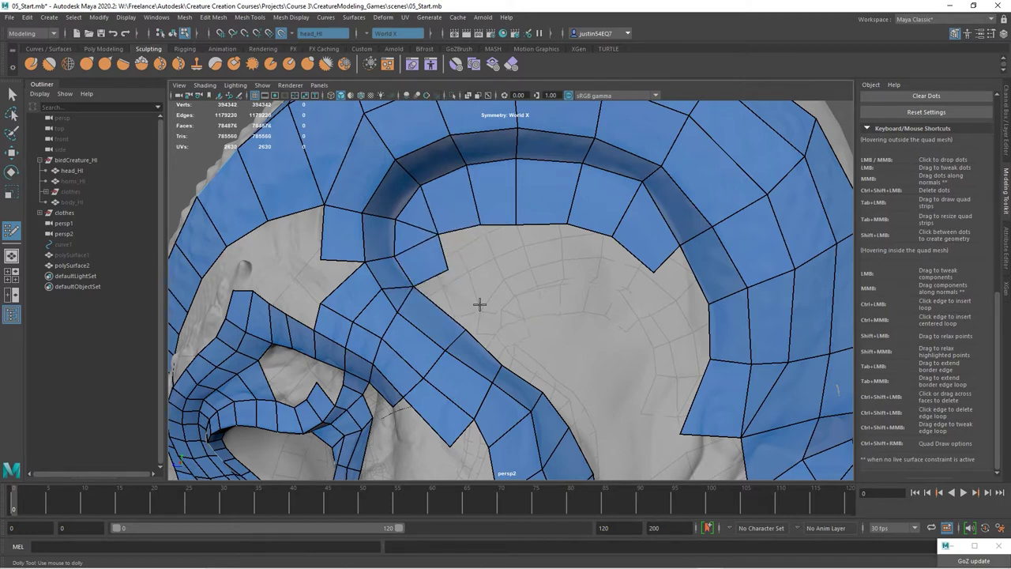
Fill two quads at the rear of the brow band, in the notch just in front of the side hollow
right_click_drag(533, 283, 464, 276, "alt")
left_click_drag(465, 276, 494, 274, "alt")
right_click_drag(494, 274, 518, 278, "alt")
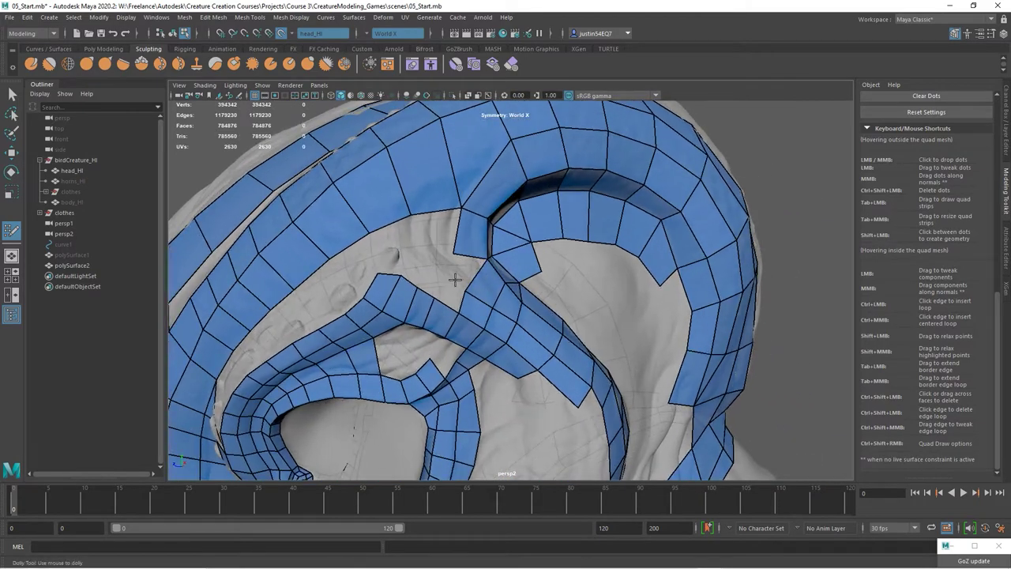
left_click(447, 283, "shift")
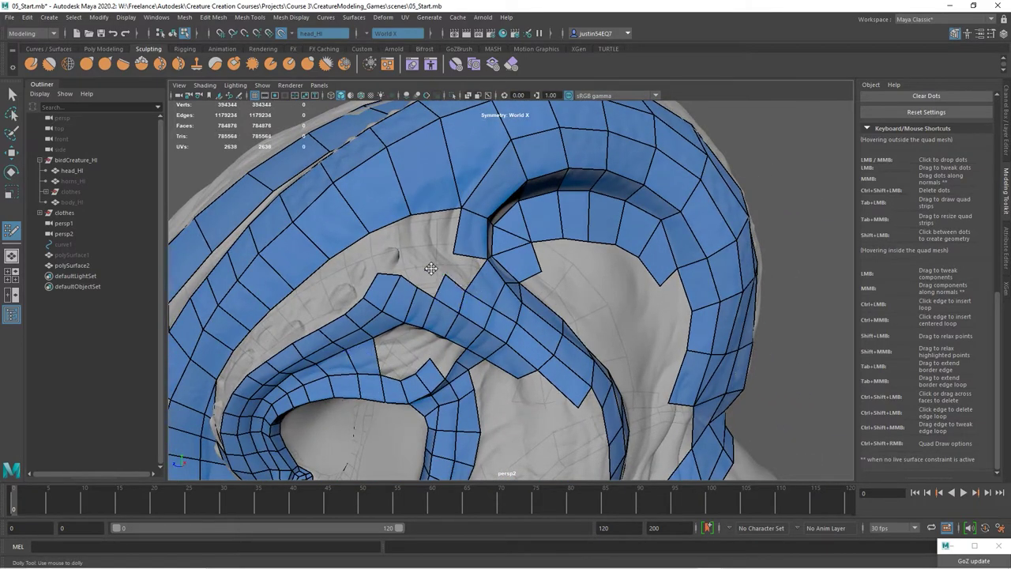
left_click(419, 270, "shift")
mouse_move(419, 270)
left_mouse_down("alt")
mouse_move(446, 269)
mouse_move(432, 269)
mouse_move(438, 255)
left_mouse_up("alt")
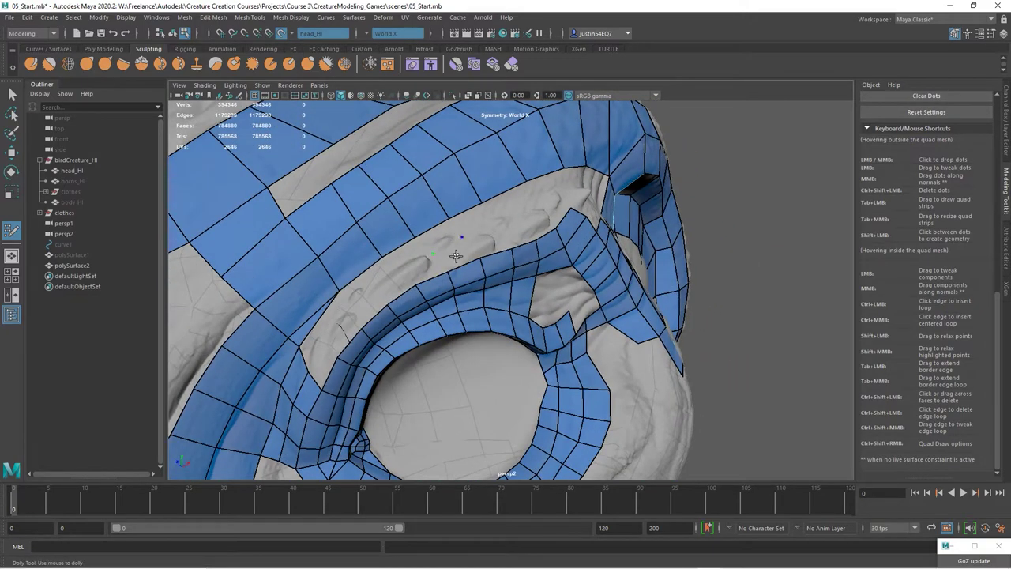
Bridge the gap between the brow band and the forehead band above the eye with four quads
left_click(442, 237, "shift")
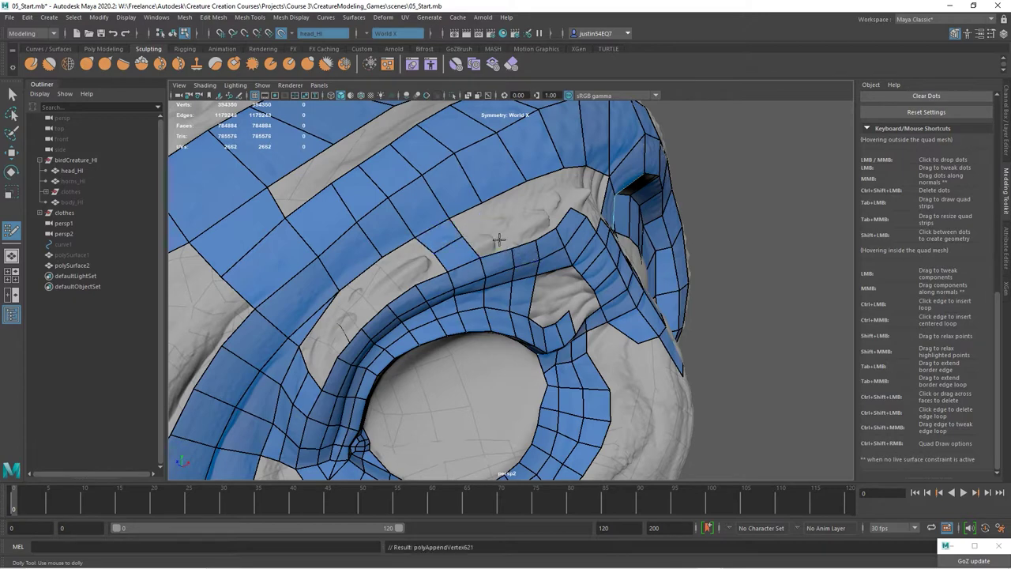
left_click(499, 222)
left_click(500, 227, "shift")
key("ctrl+z")
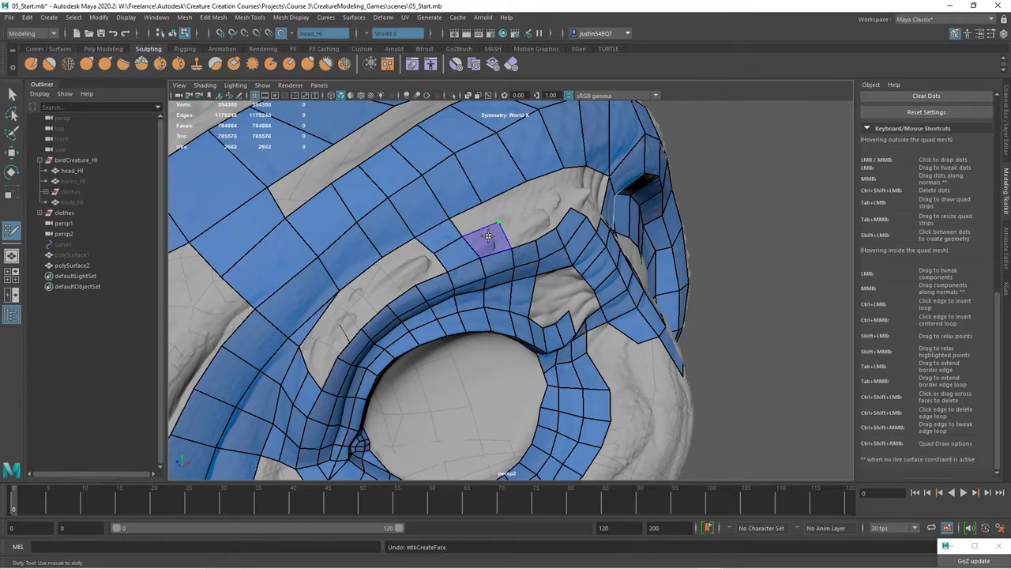
left_click(487, 238, "shift")
left_click(479, 227, "shift")
left_click_drag(533, 237, 487, 243, "alt")
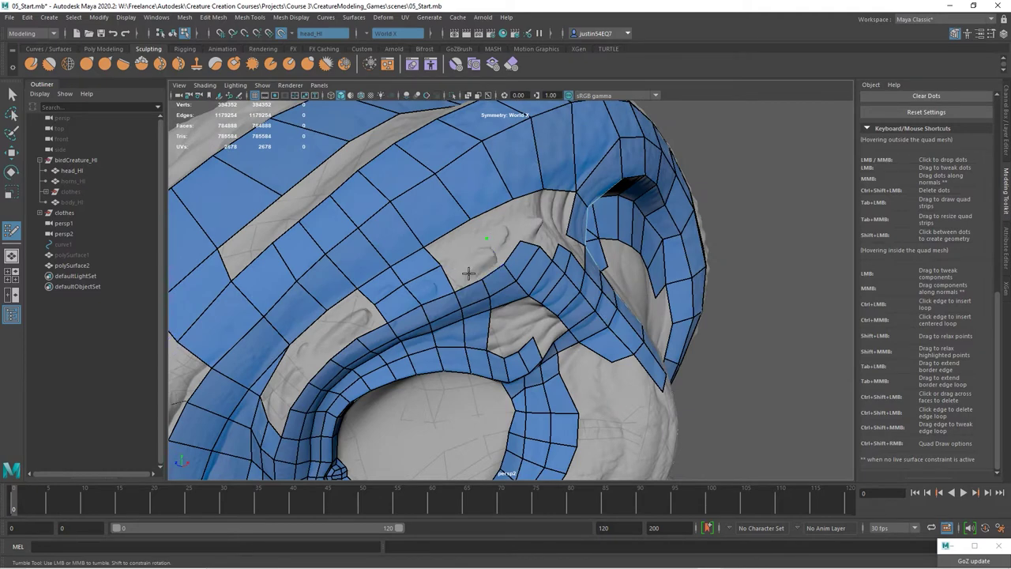
Continue the brow bridge backward with new faces, sliding the stray border vertex onto the corner beside the forehead band
right_click_drag(474, 251, 388, 190, "alt")
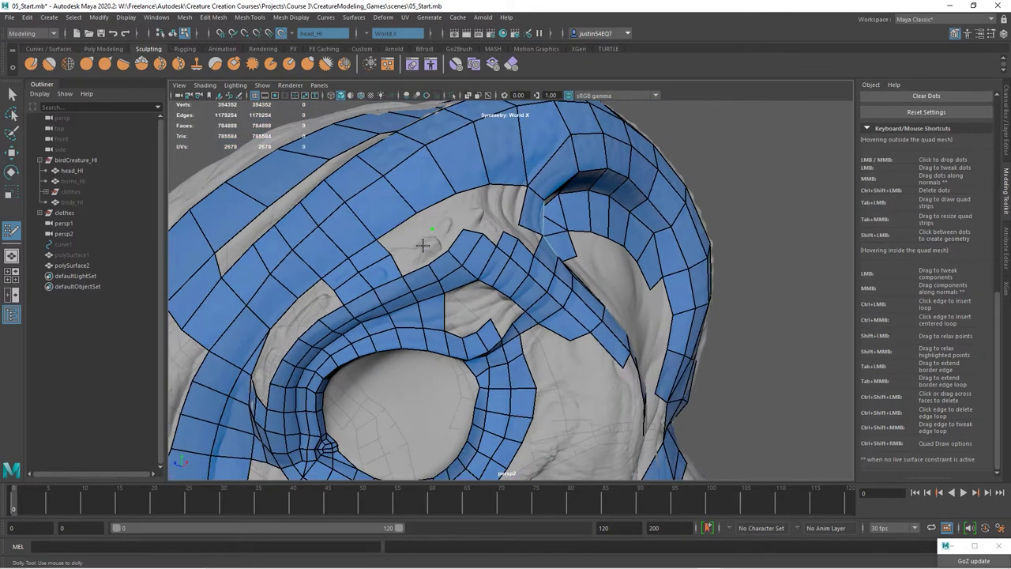
scroll(417, 242, "up", 3)
left_click(382, 232, "shift")
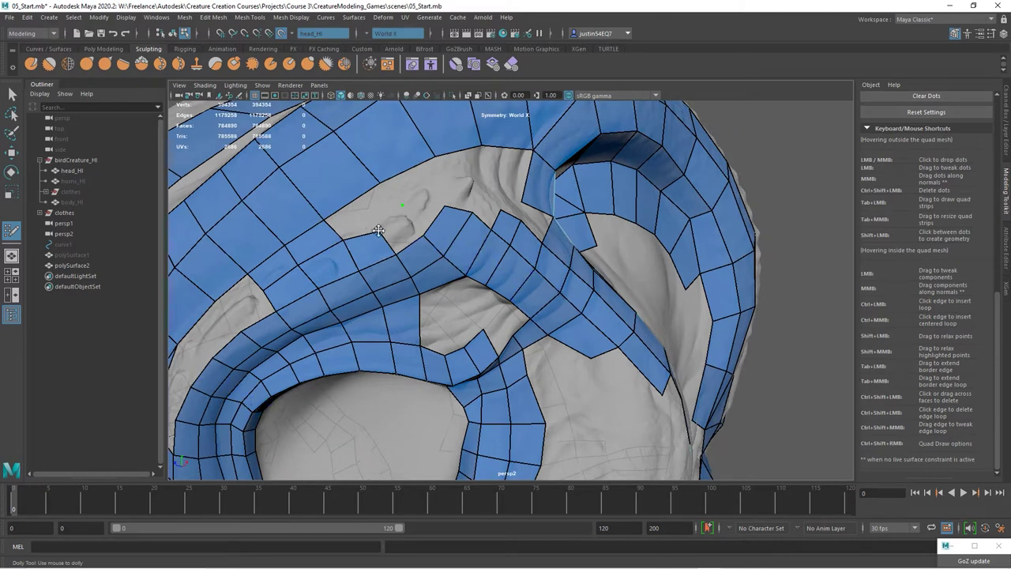
left_click_drag(376, 231, 349, 239)
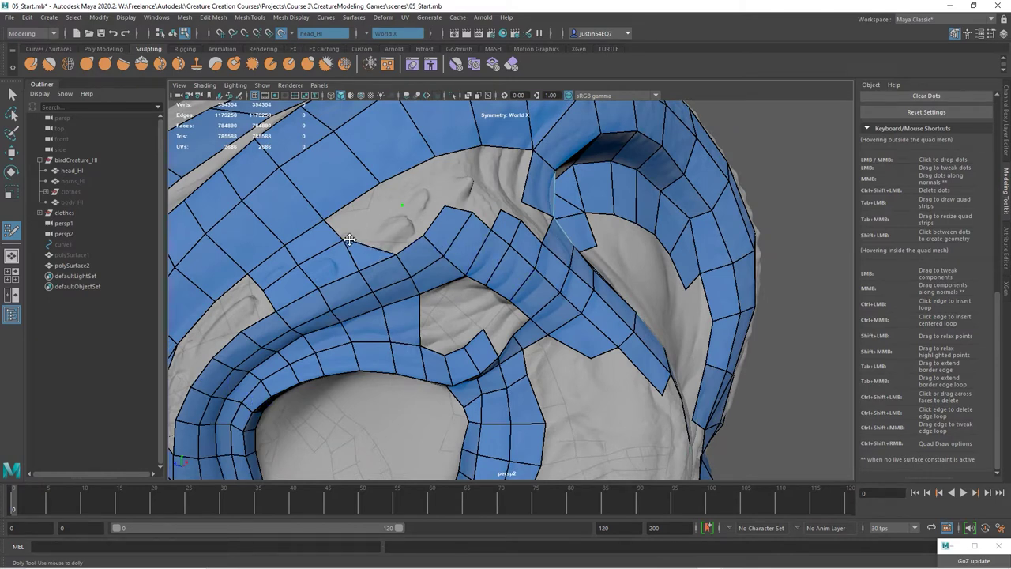
left_click(404, 240, "shift")
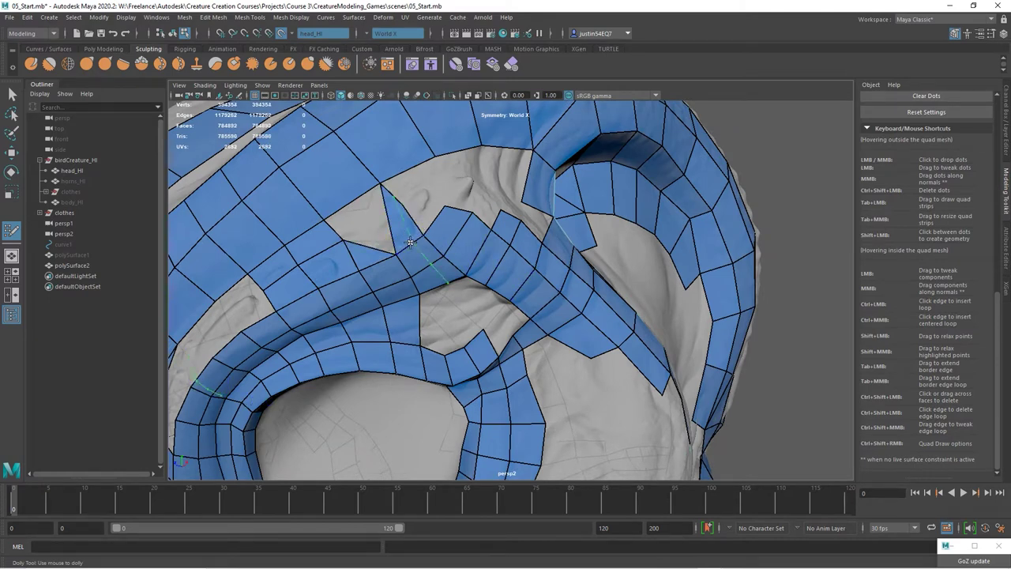
key("ctrl+z")
left_click(379, 227, "shift")
left_click(360, 207, "shift")
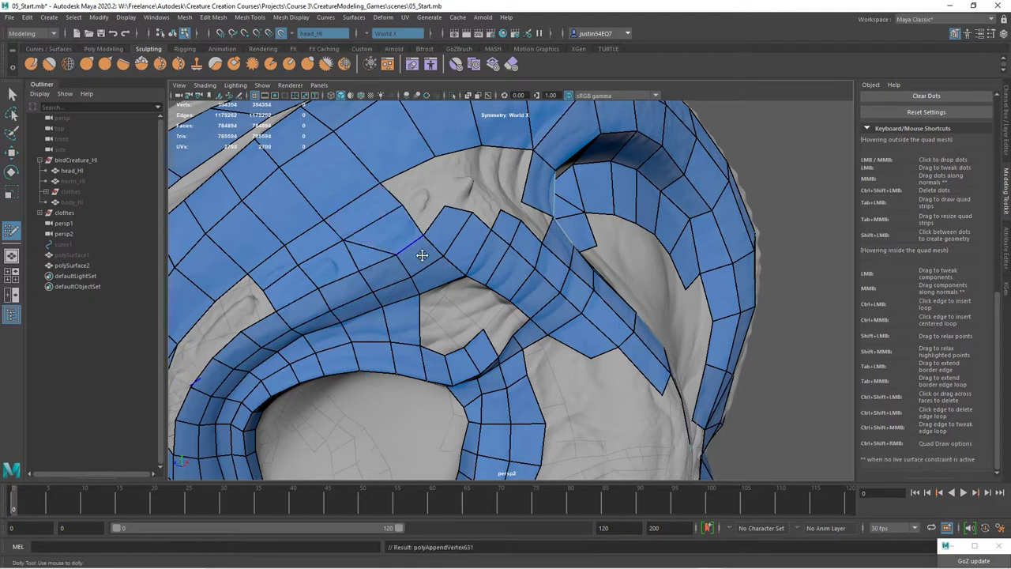
Add two more faces at the rear end of the brow bridge, joining it to the forehead band
left_click_drag(422, 255, 395, 245, "alt")
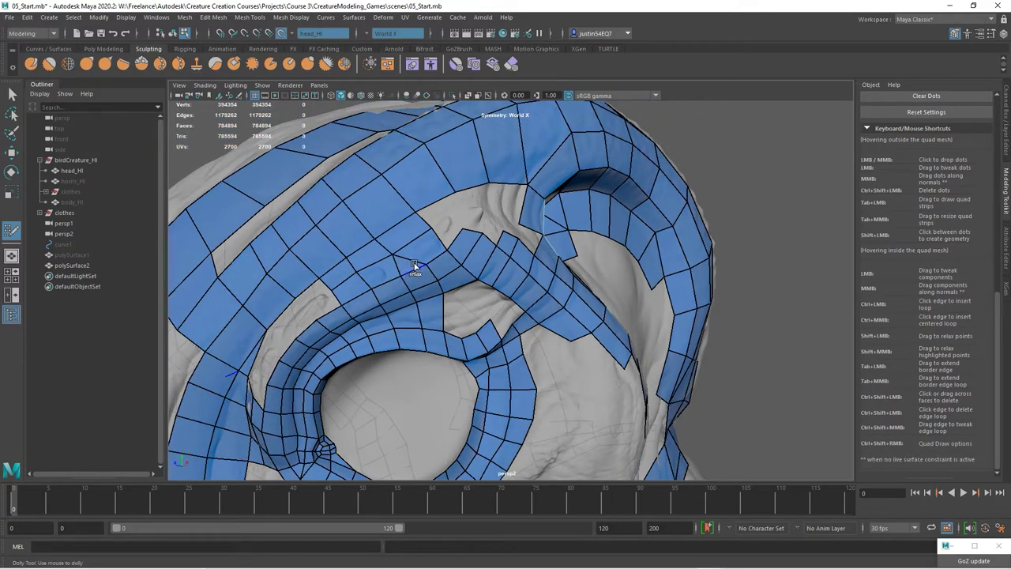
left_click_drag(431, 221, 419, 237, "alt")
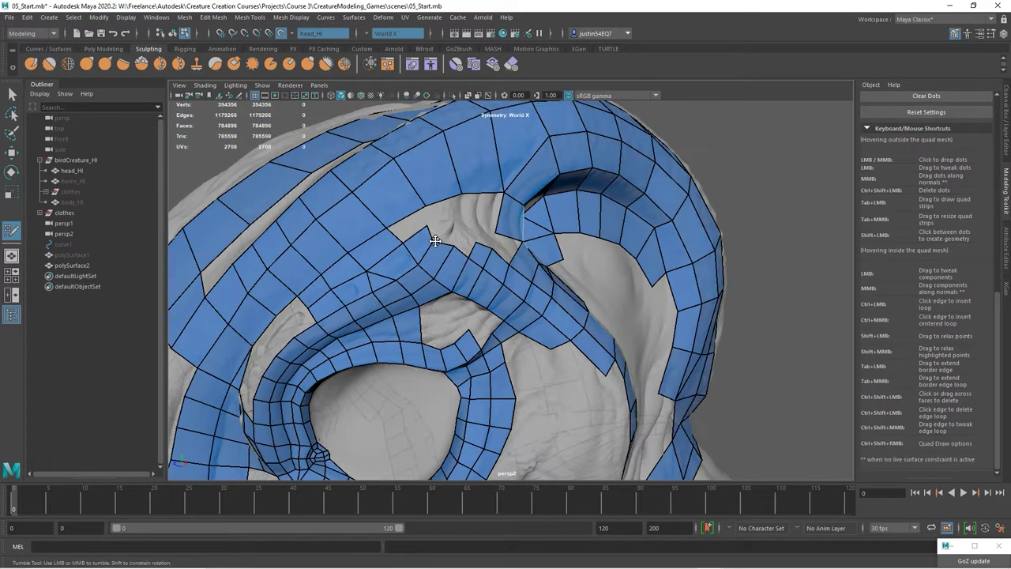
left_click(412, 218, "shift")
left_click(412, 220, "shift")
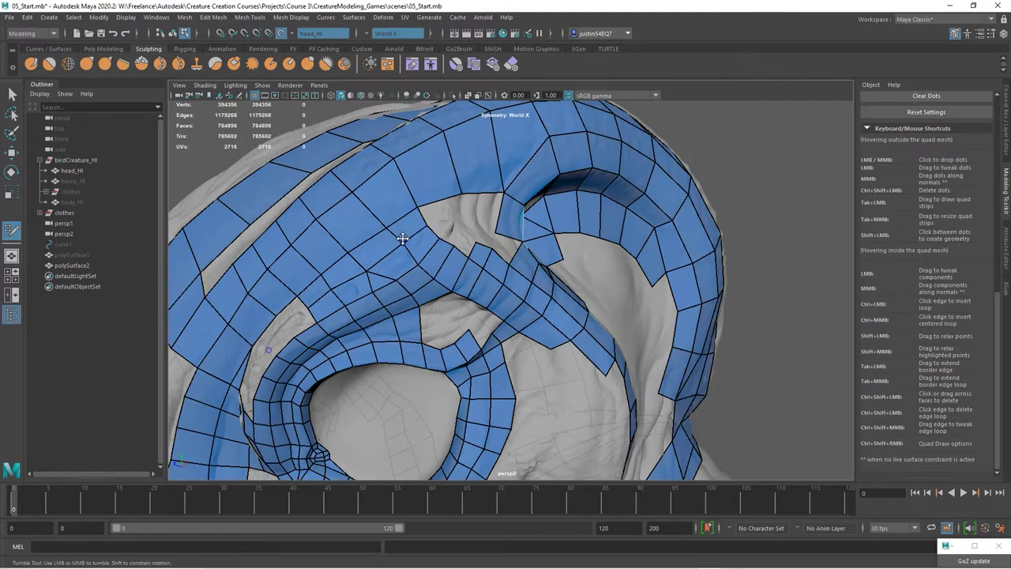
Extend the strip along the top of the head toward the back with two quads
left_click_drag(384, 258, 419, 288, "alt")
middle_click_drag(419, 287, 509, 328, "alt")
left_click_drag(509, 327, 410, 295, "alt")
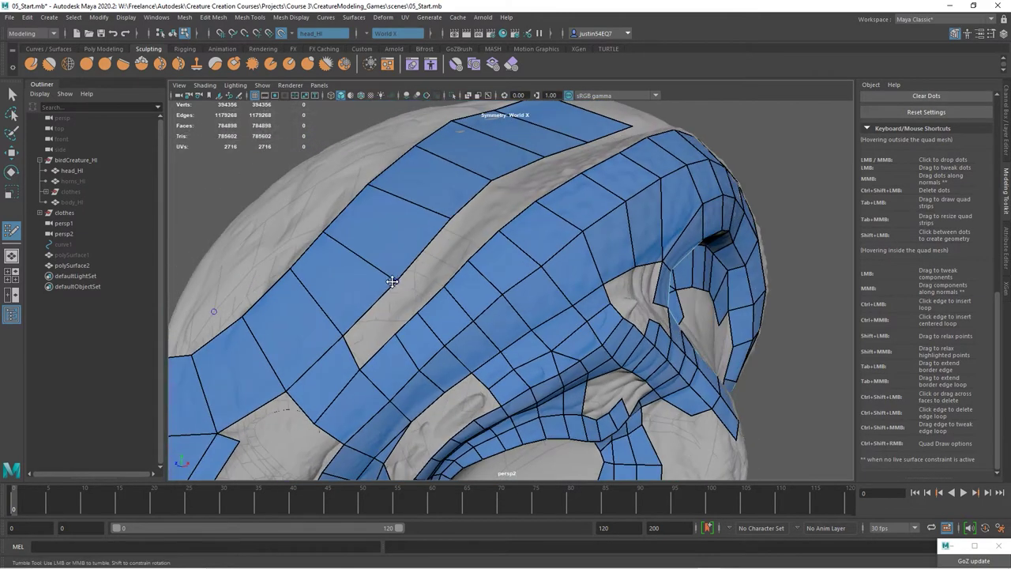
right_click_drag(390, 282, 416, 305, "alt")
left_click_drag(415, 305, 570, 346, "alt")
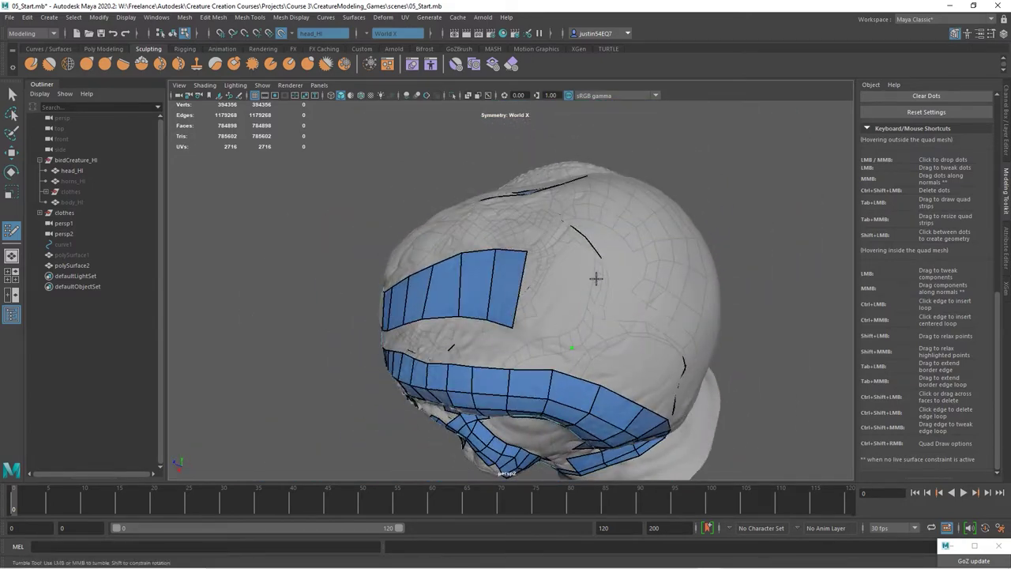
left_click(534, 261, "shift")
left_click_drag(588, 327, 575, 284, "alt")
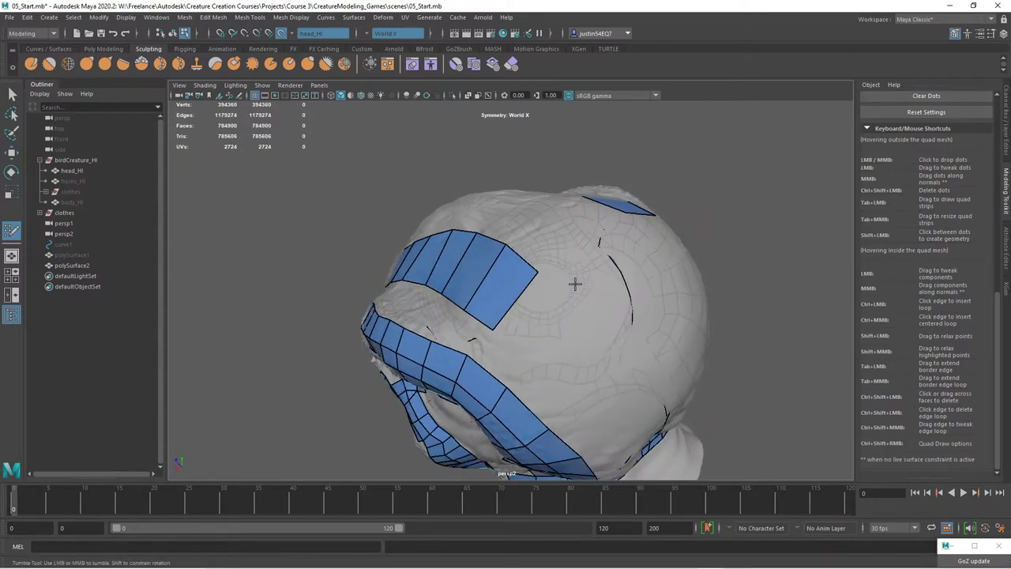
left_click(557, 320, "shift")
mouse_move(582, 339)
left_mouse_down("alt")
mouse_move(530, 305)
mouse_move(540, 324)
mouse_move(519, 333)
left_mouse_up("alt")
Fill the back of the head above the neck loop with five quads per side, attached to the side band
left_click(513, 330, "shift")
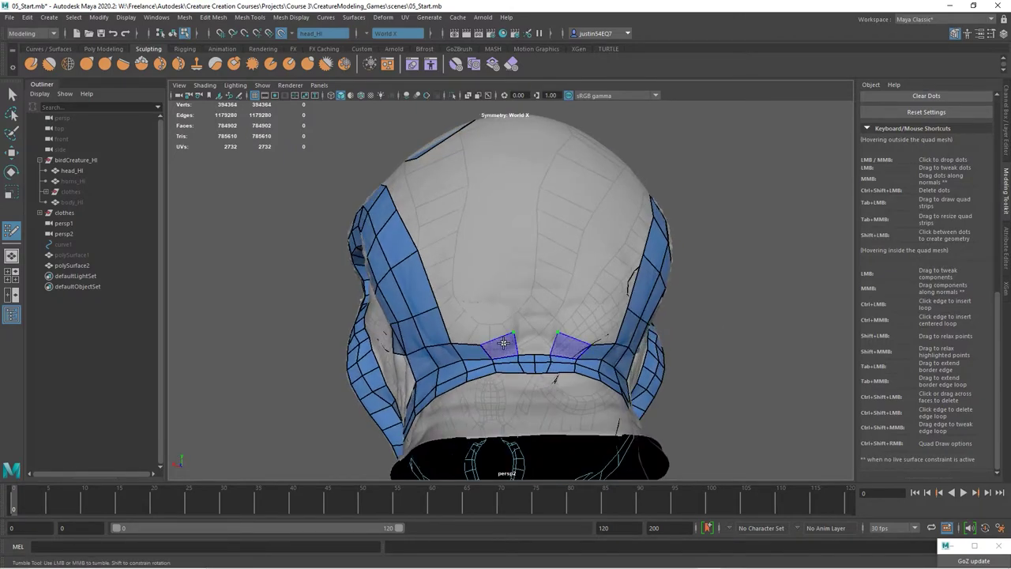
left_click(454, 310, "shift")
left_click(458, 236)
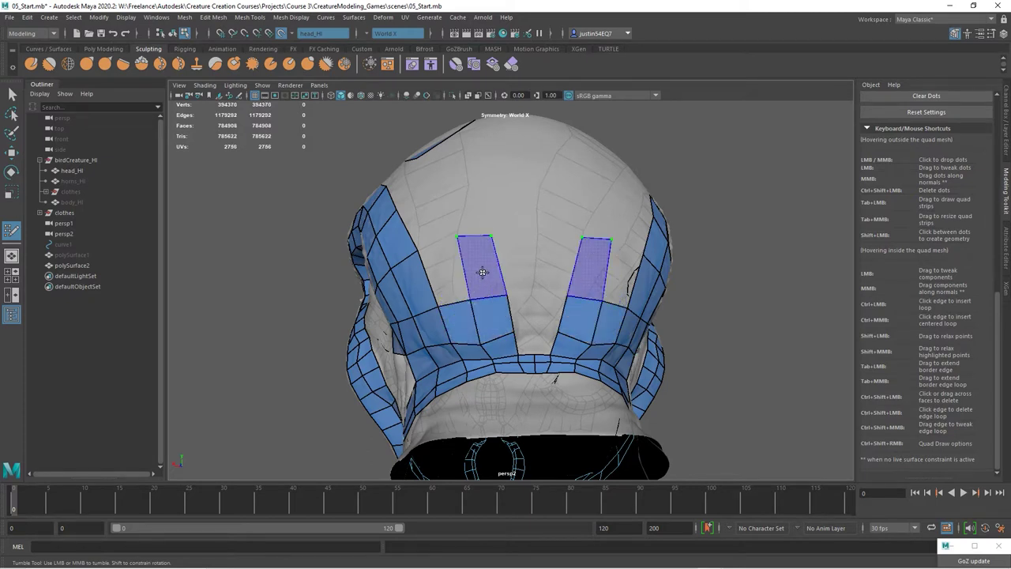
left_click(481, 274, "shift")
left_click(447, 271, "shift")
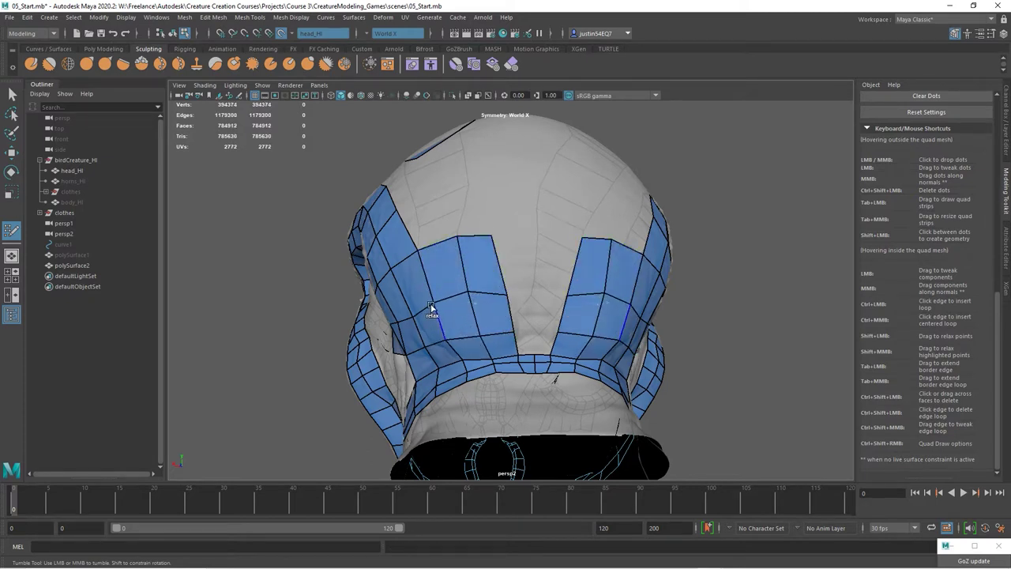
left_click_drag(418, 316, 494, 303, "alt")
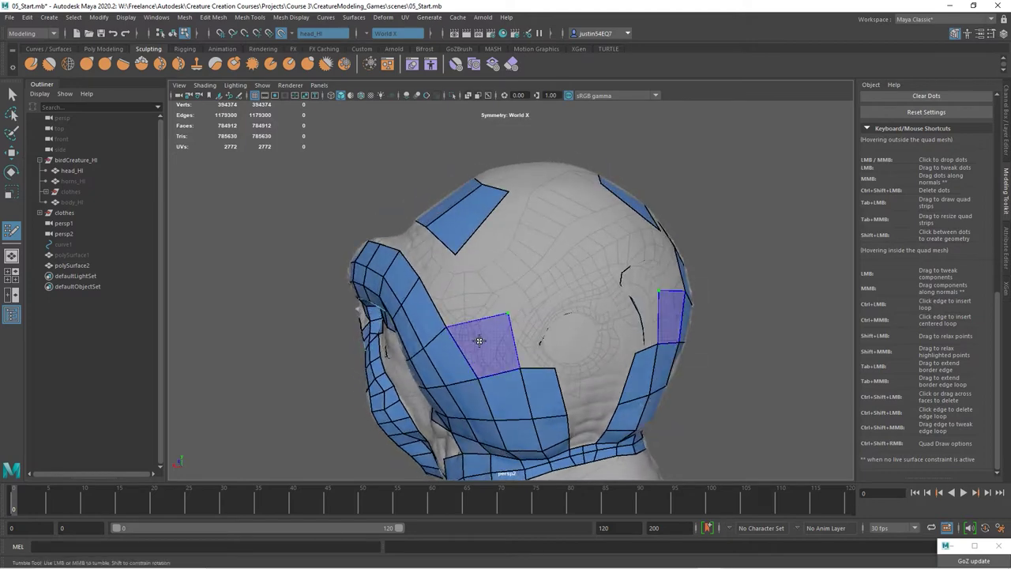
Finish the upper row at the back of the head and fill the central gap across the symmetry line with quads
left_click(530, 300, "shift")
left_click_drag(524, 334, 498, 365, "alt")
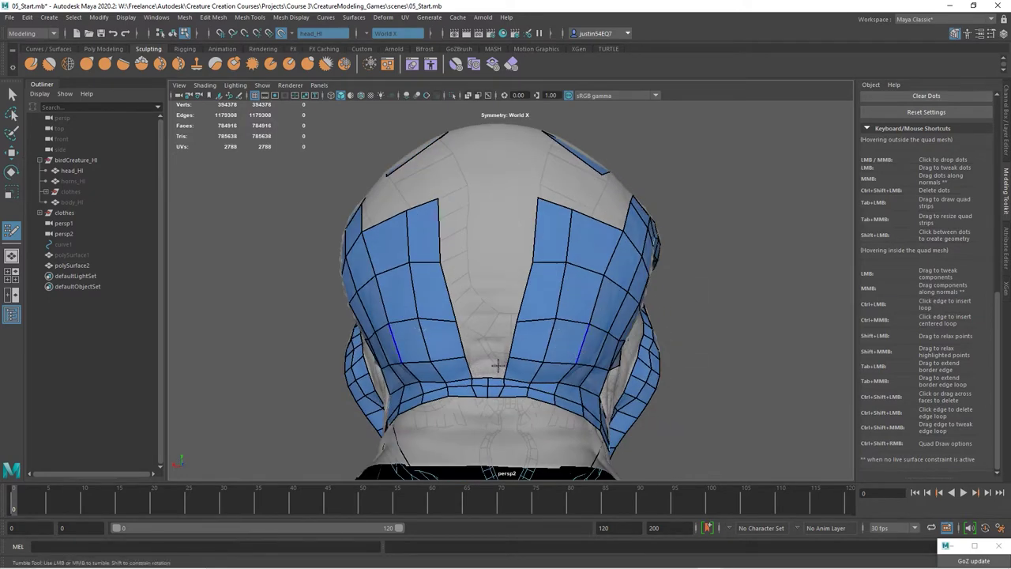
left_click(508, 316, "shift")
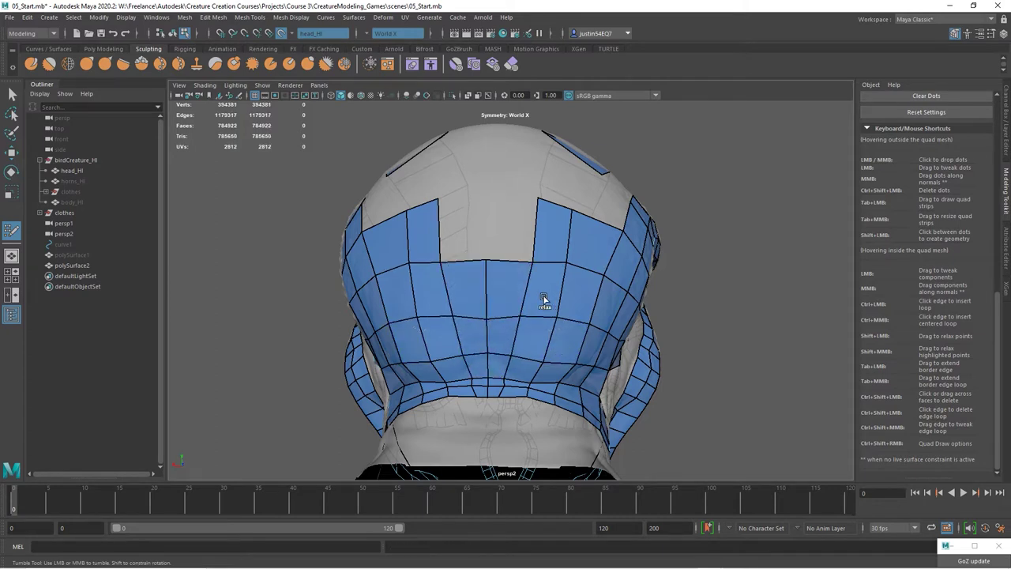
left_click_drag(546, 297, 548, 323, "alt")
left_click(528, 273, "shift")
Start a new row above the filled back of the head with four quads centred on the symmetry line
right_click_drag(562, 345, 556, 313, "alt")
left_click_drag(556, 313, 540, 282, "alt")
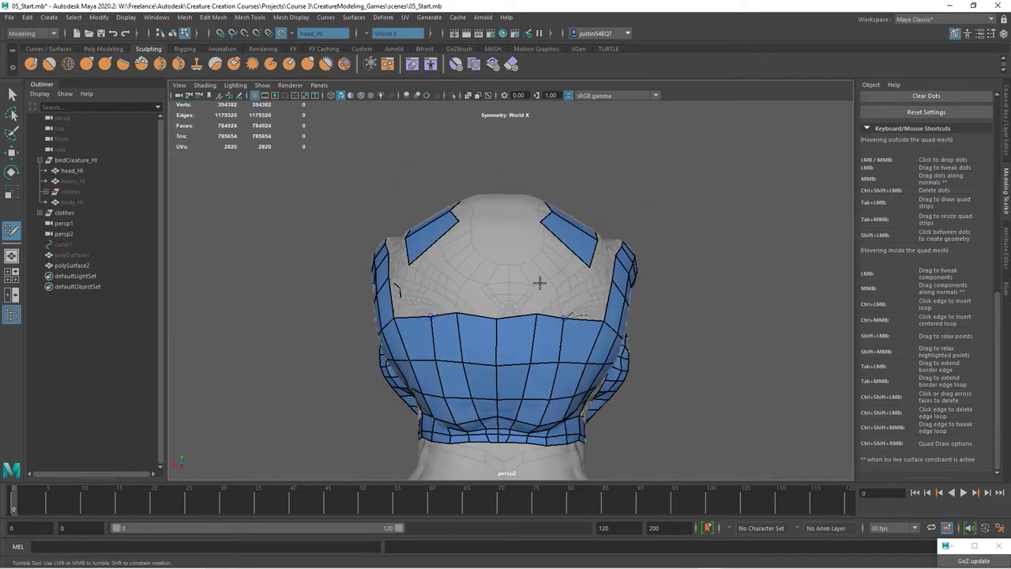
left_click(491, 267, "shift")
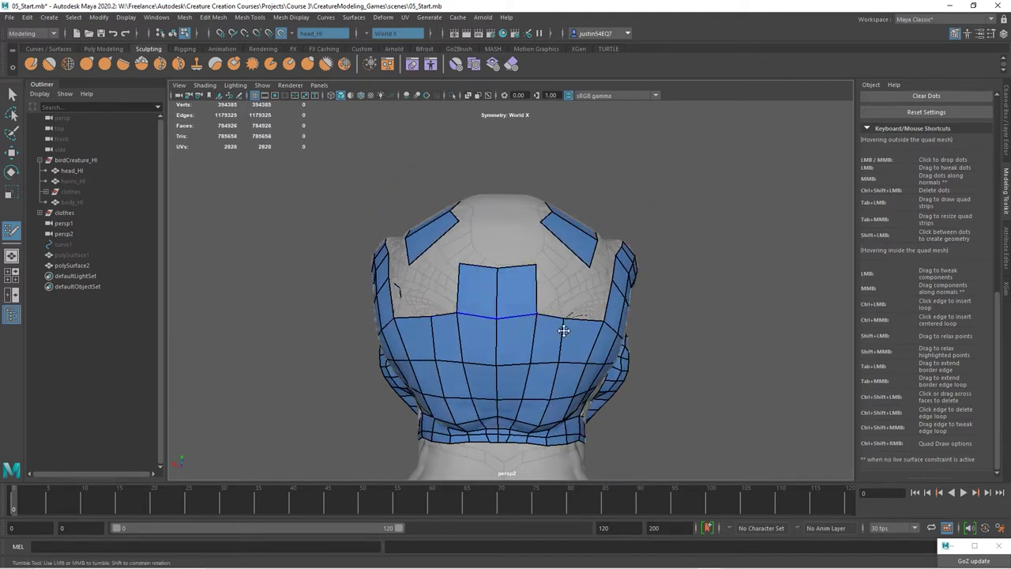
left_click(569, 282, "shift")
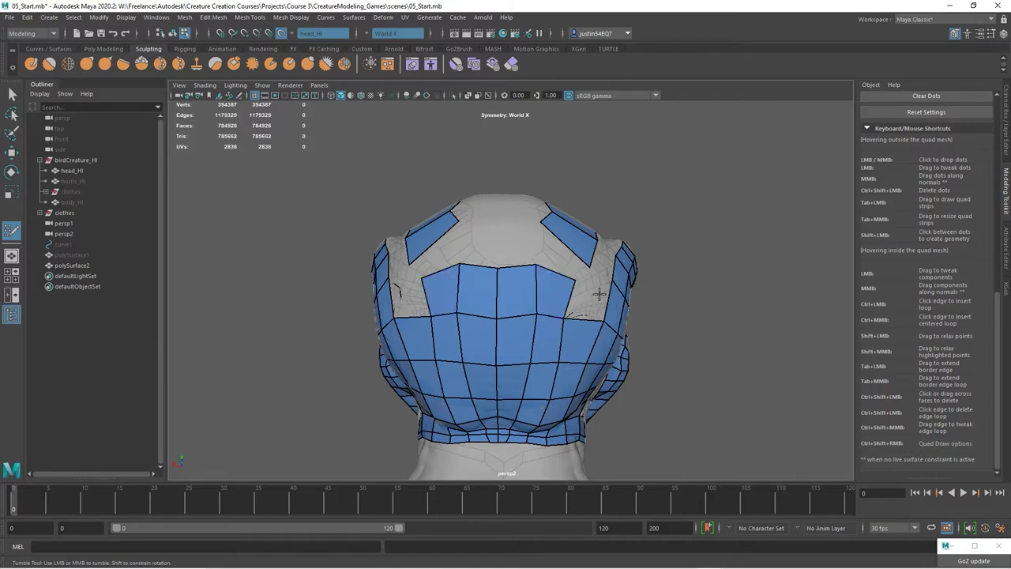
Nudge three border vertices of the strip in front of the eye slightly outward, toward the open area on the beak
left_click_drag(596, 296, 695, 324, "alt")
middle_click_drag(553, 356, 557, 292, "alt")
right_click_drag(395, 296, 474, 305, "alt")
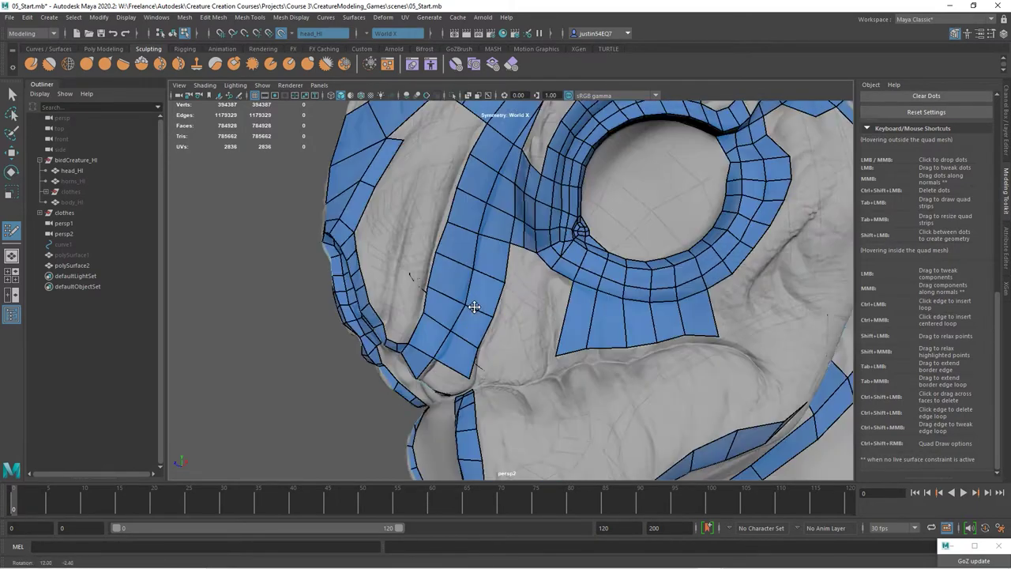
middle_click_drag(474, 305, 482, 312, "alt")
right_click_drag(395, 275, 422, 269, "alt")
left_click_drag(425, 249, 420, 249)
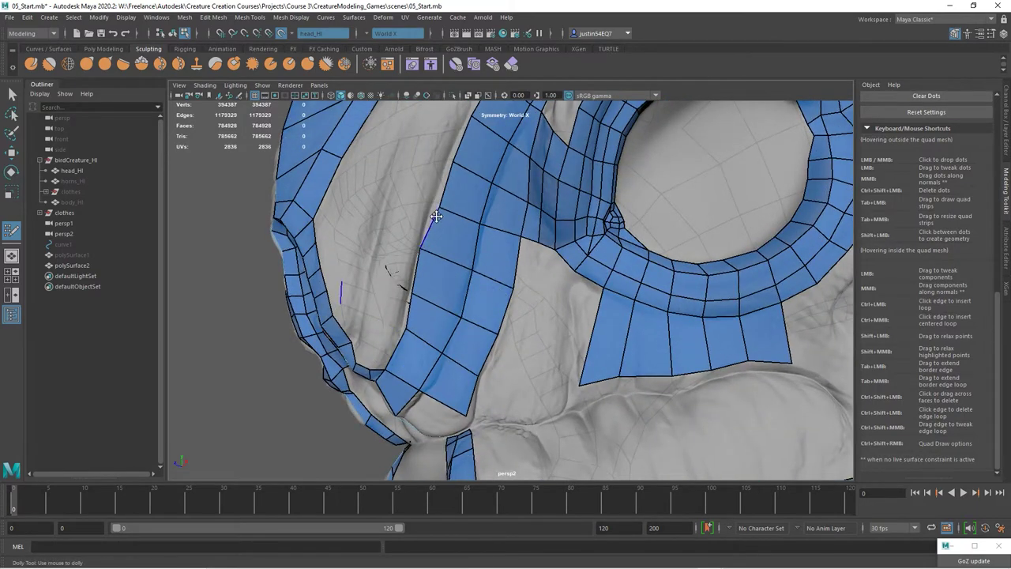
left_click_drag(440, 208, 434, 207)
left_click_drag(454, 164, 447, 162)
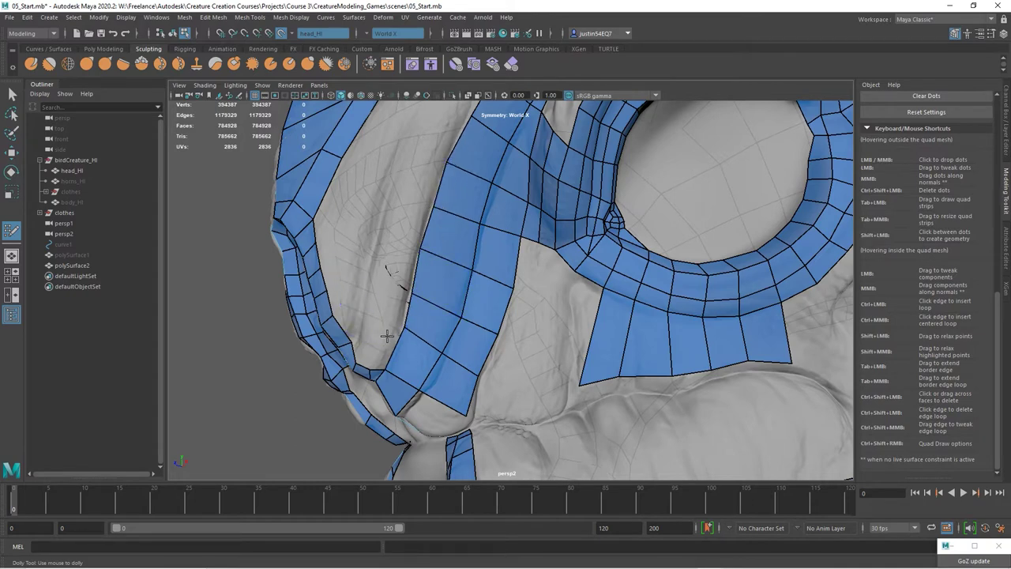
Add a column of five quads along the front border of the strip running down in front of the eye
left_click(396, 285)
left_click(400, 302, "shift")
left_click(407, 243)
left_click(406, 263, "shift")
left_click(419, 202)
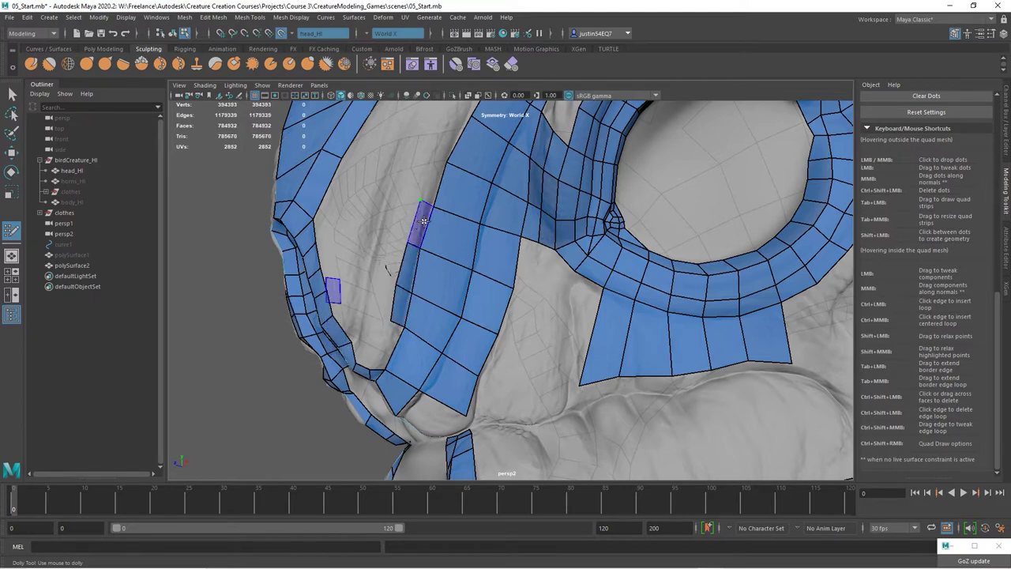
left_click(421, 222, "shift")
middle_click_drag(463, 194, 437, 312, "alt")
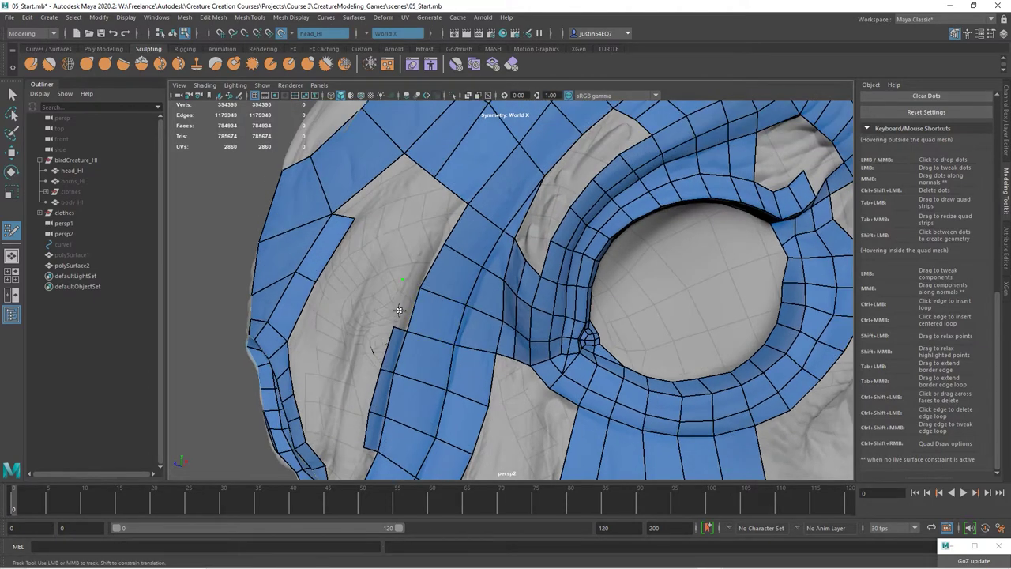
left_click(401, 306, "shift")
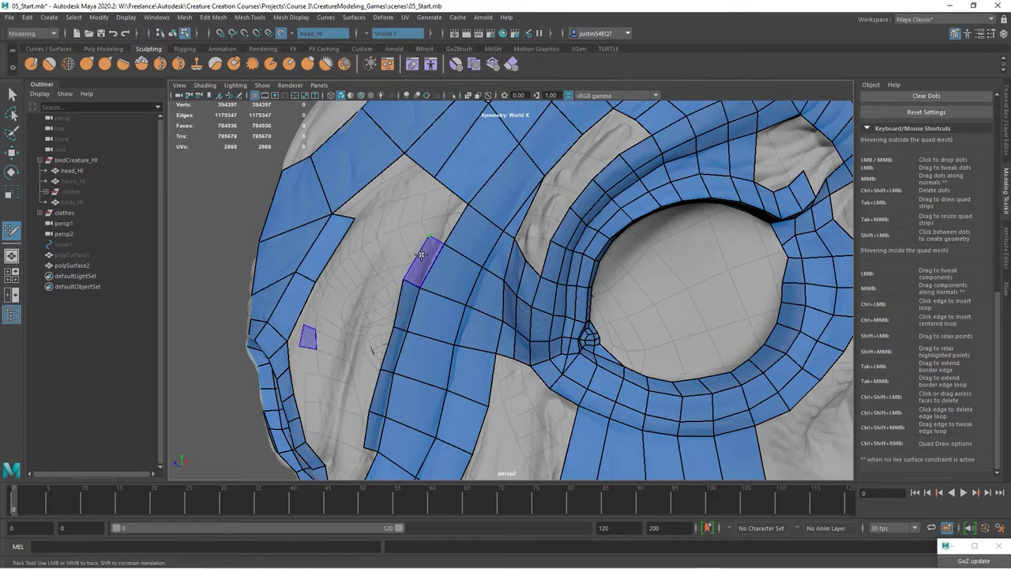
left_click(421, 254, "shift")
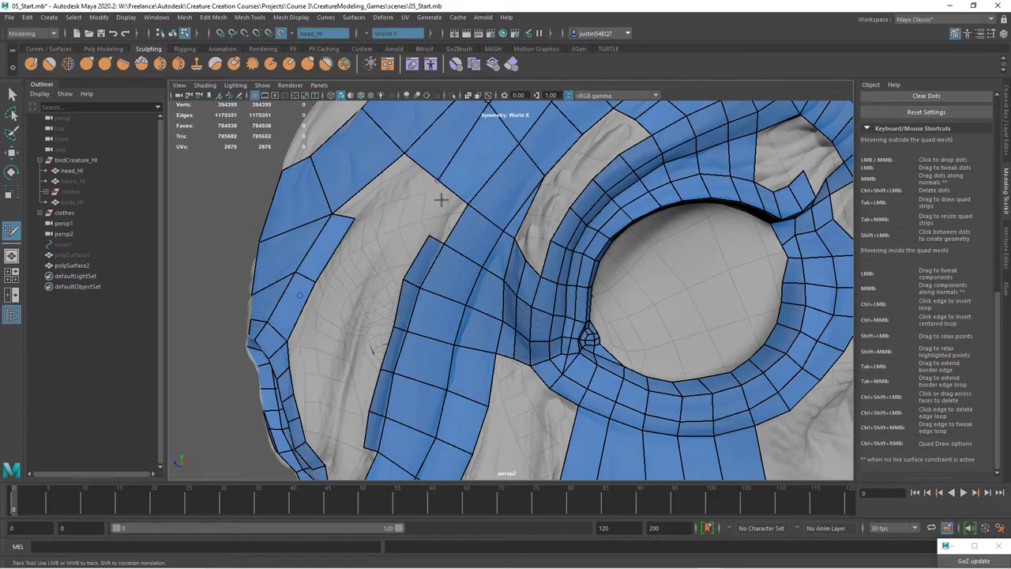
Add a second column of five quads in front of the new column on the beak side
left_click(421, 226, "shift")
left_click_drag(421, 226, 402, 343, "alt")
left_click(412, 353, "shift")
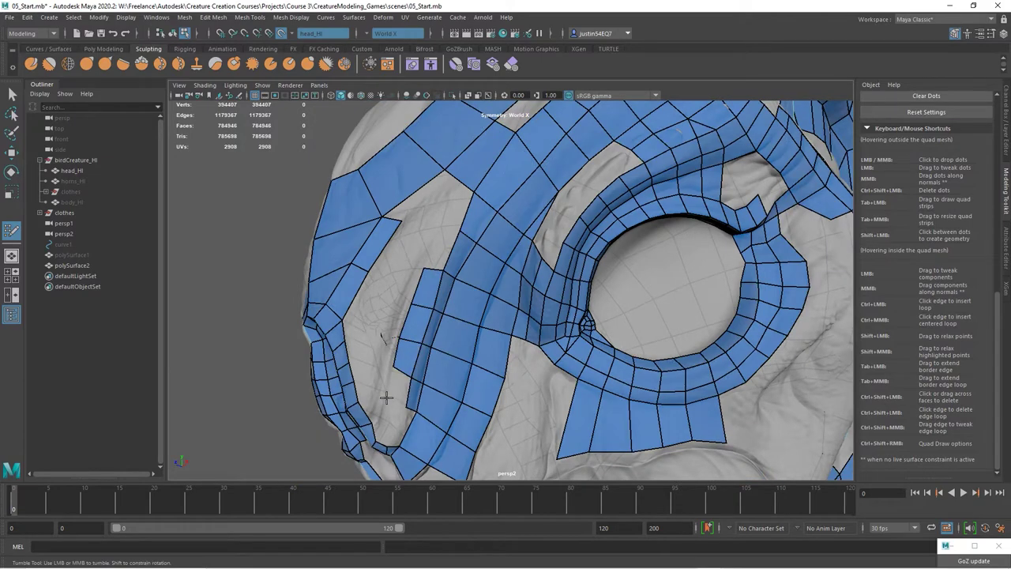
left_click(399, 382, "shift")
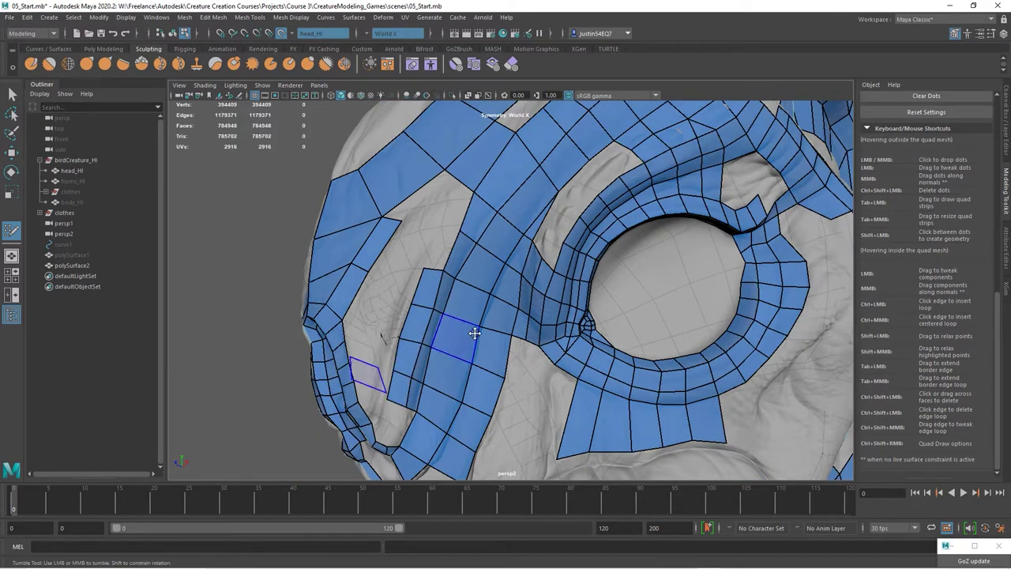
Add a row of narrow quads along the lower border of the patch below the eye, following the cheek crease
right_click_drag(474, 332, 411, 340, "alt")
left_click_drag(411, 340, 478, 336, "alt")
middle_click_drag(502, 410, 503, 282, "alt")
left_click_drag(503, 282, 466, 280, "alt")
right_click_drag(530, 286, 644, 287, "alt")
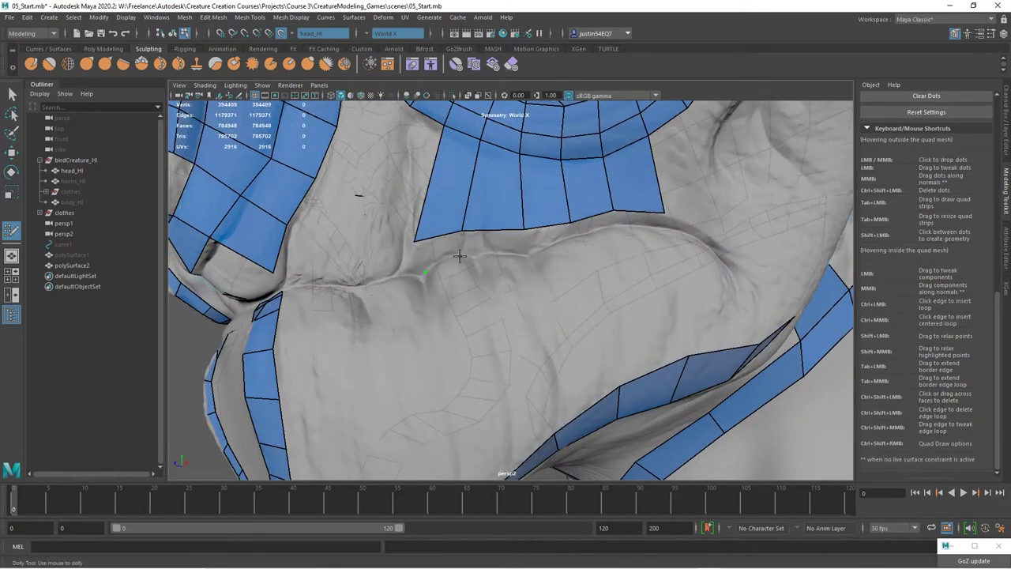
left_click(454, 252, "shift")
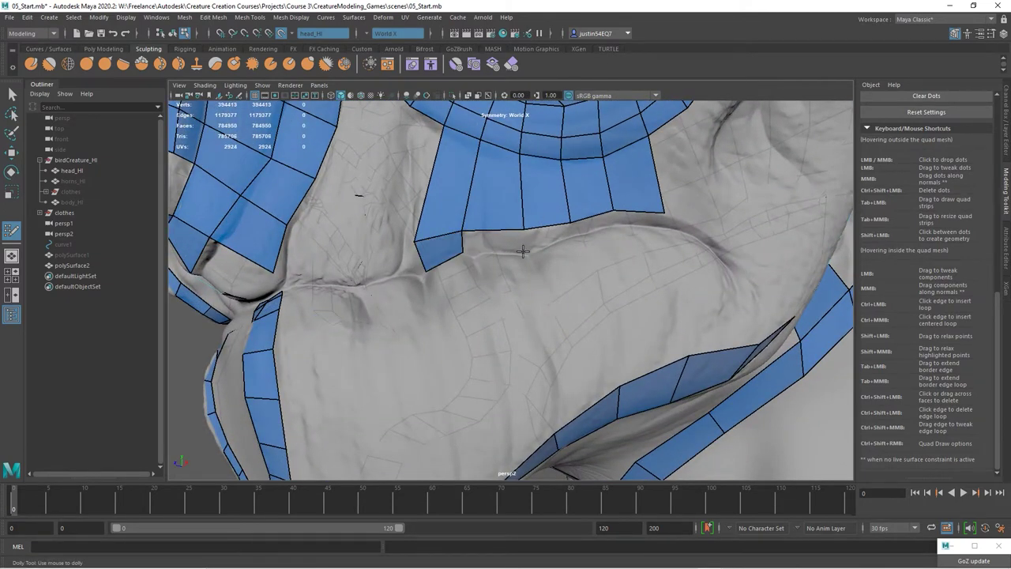
left_click(498, 241, "shift")
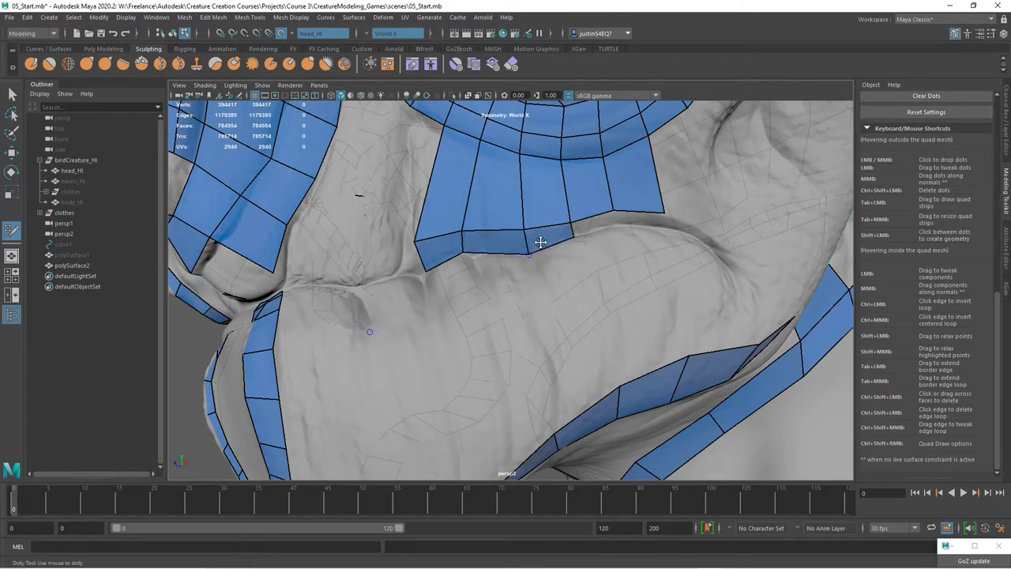
left_click_drag(535, 240, 555, 244, "alt")
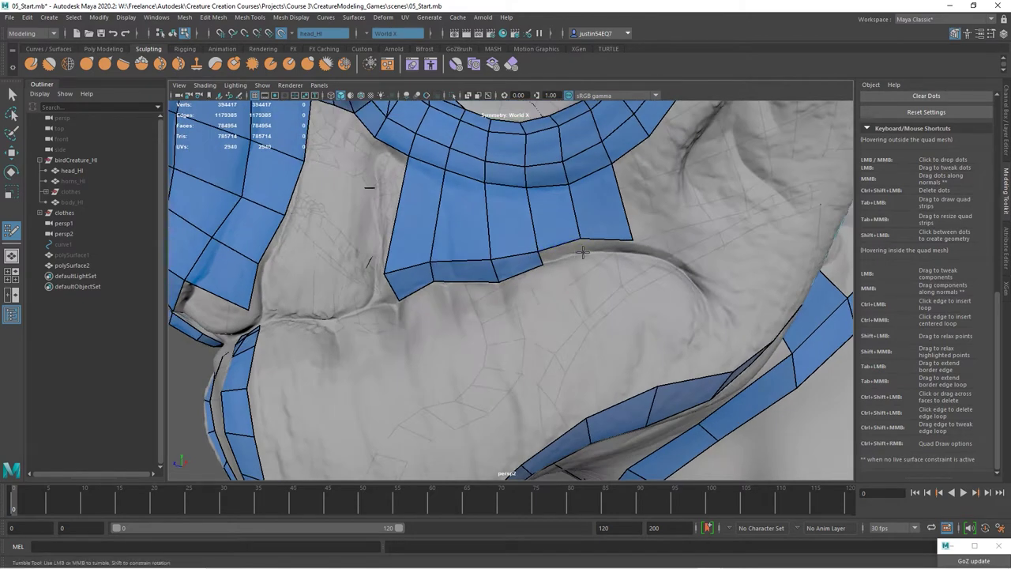
left_click(627, 253, "shift")
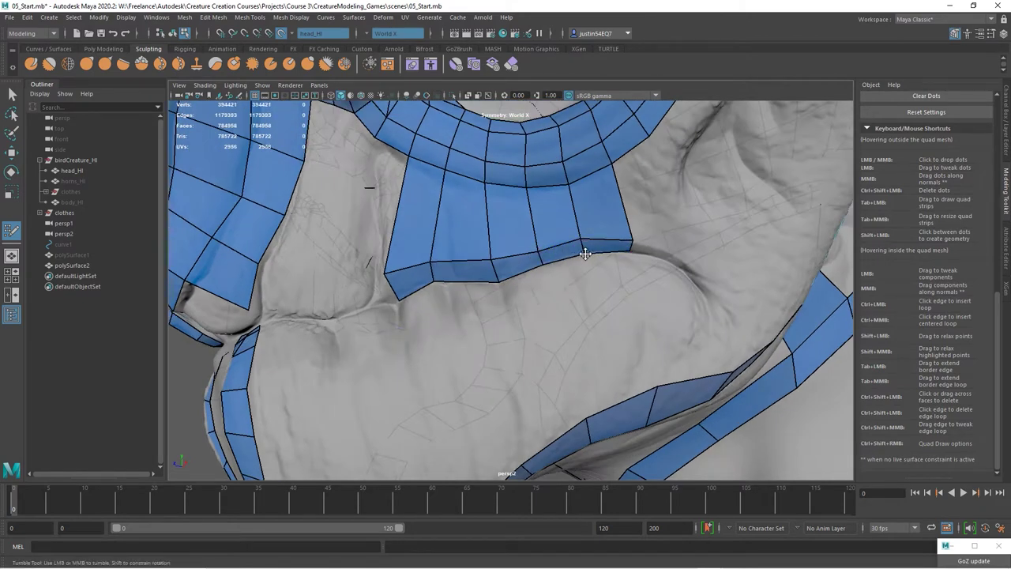
Add a second row of five quads beneath the crease row under the eye patch
left_click_drag(583, 252, 559, 282, "alt")
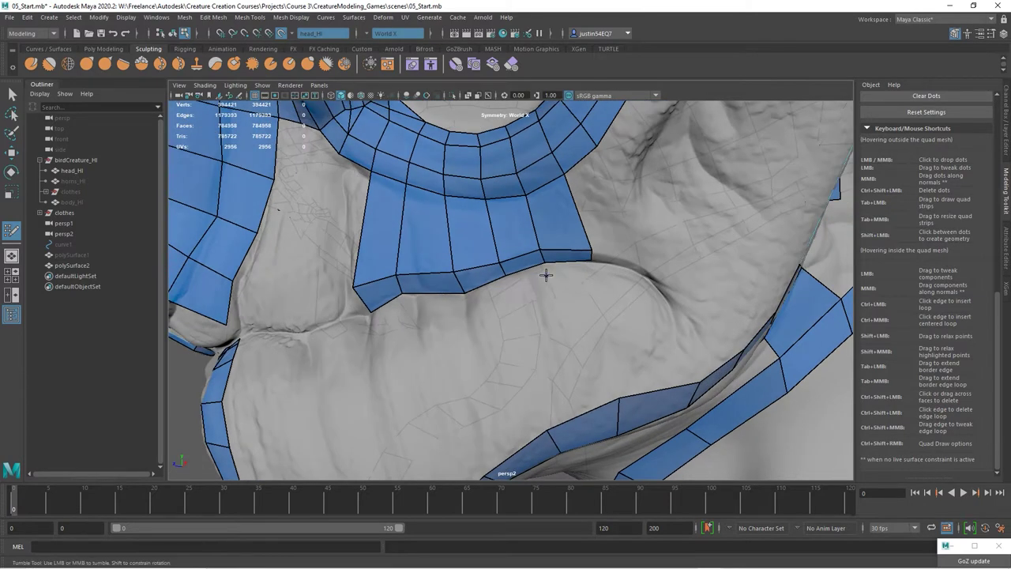
left_click(485, 289, "shift")
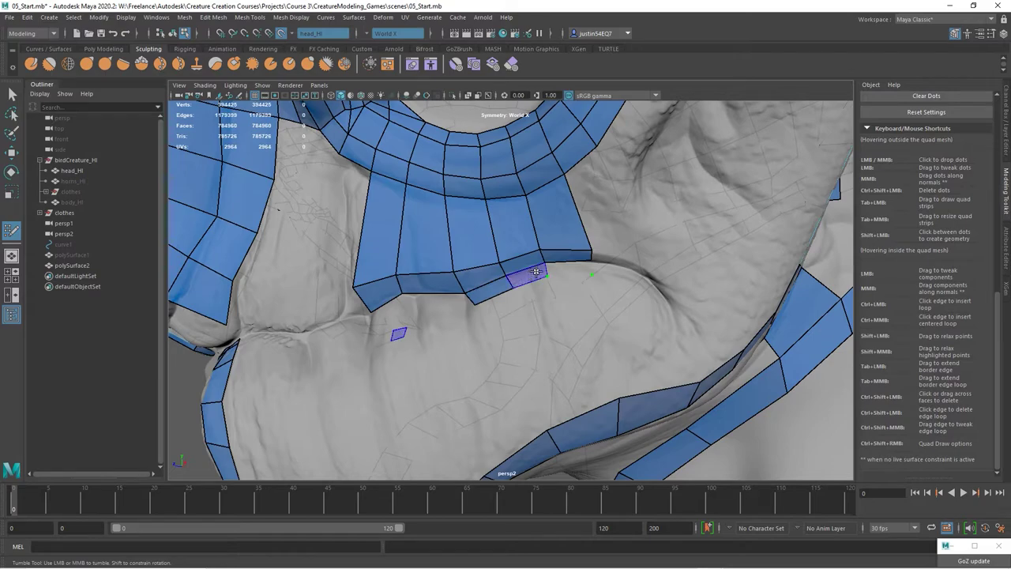
left_click(560, 268, "shift")
right_click_drag(577, 329, 482, 316, "alt")
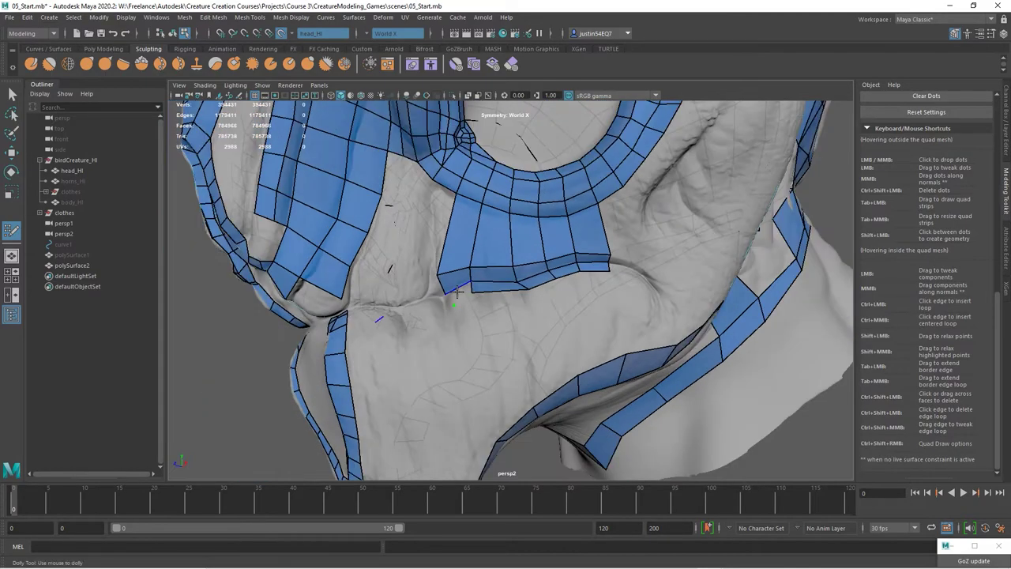
left_click(458, 295, "shift")
Extend both crease rows by one quad each toward the back of the cheek
mouse_move(604, 317)
left_mouse_down("alt")
mouse_move(566, 316)
mouse_move(555, 251)
left_mouse_up("alt")
right_click_drag(552, 252, 643, 253, "alt")
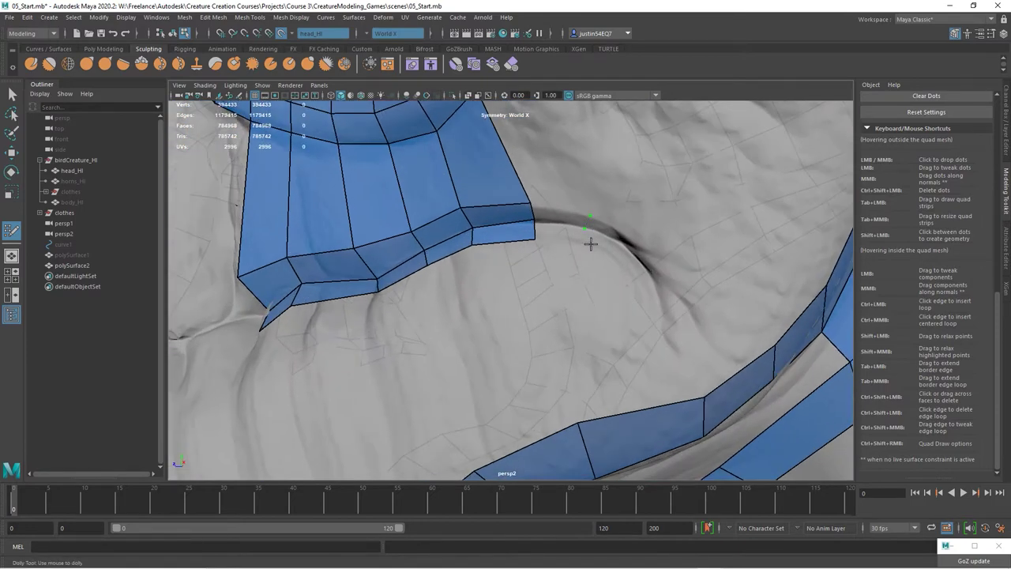
left_click(563, 234, "shift")
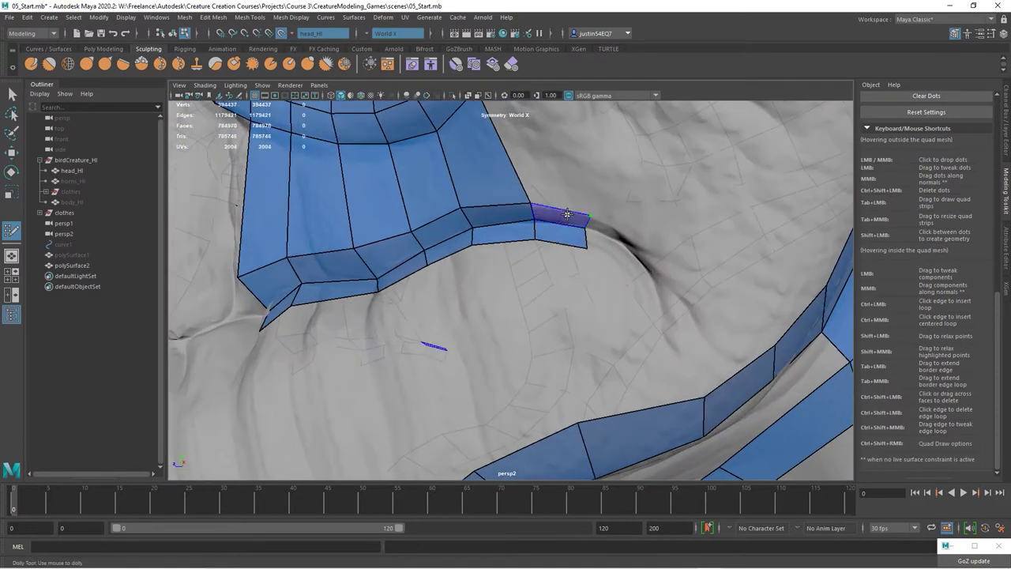
left_click(564, 218, "shift")
Insert a horizontal edge loop across the tall quads of the patch below the eye
mouse_move(693, 274)
right_mouse_down("alt")
mouse_move(592, 266)
mouse_move(578, 236)
right_mouse_up("alt")
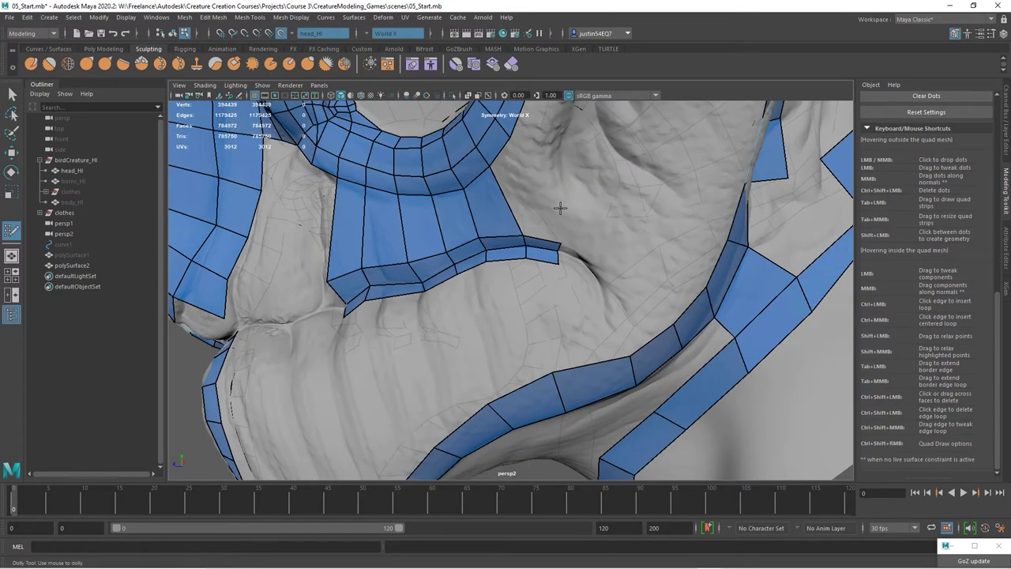
left_click_drag(560, 208, 571, 209, "alt")
right_click_drag(495, 234, 542, 250, "alt")
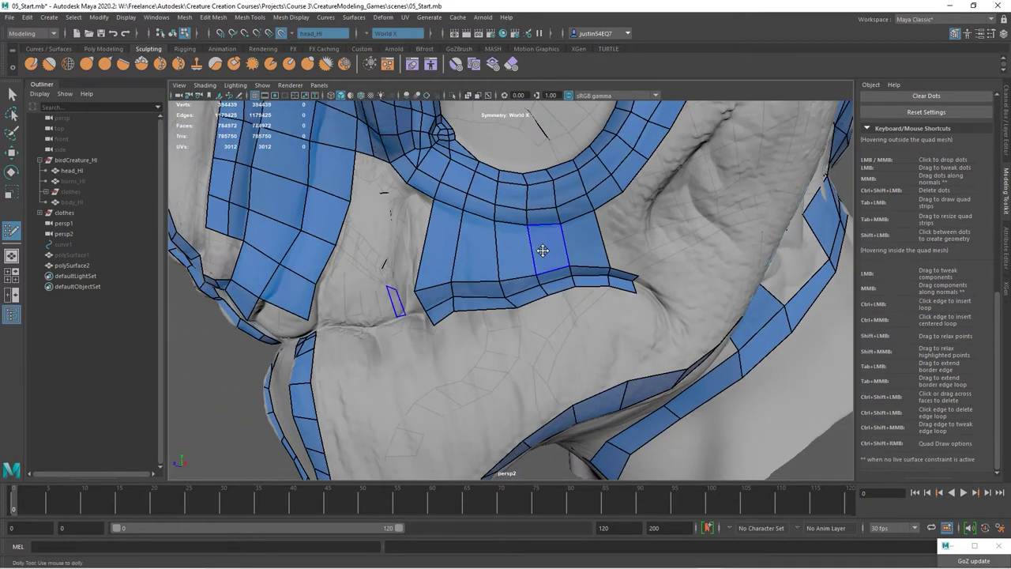
left_click(518, 252, "ctrl")
Add three quads along the upper border of the curved strip at the bottom of the cheek
right_click_drag(636, 303, 605, 290, "alt")
right_click_drag(524, 282, 569, 293, "alt")
left_click_drag(569, 293, 530, 277, "alt")
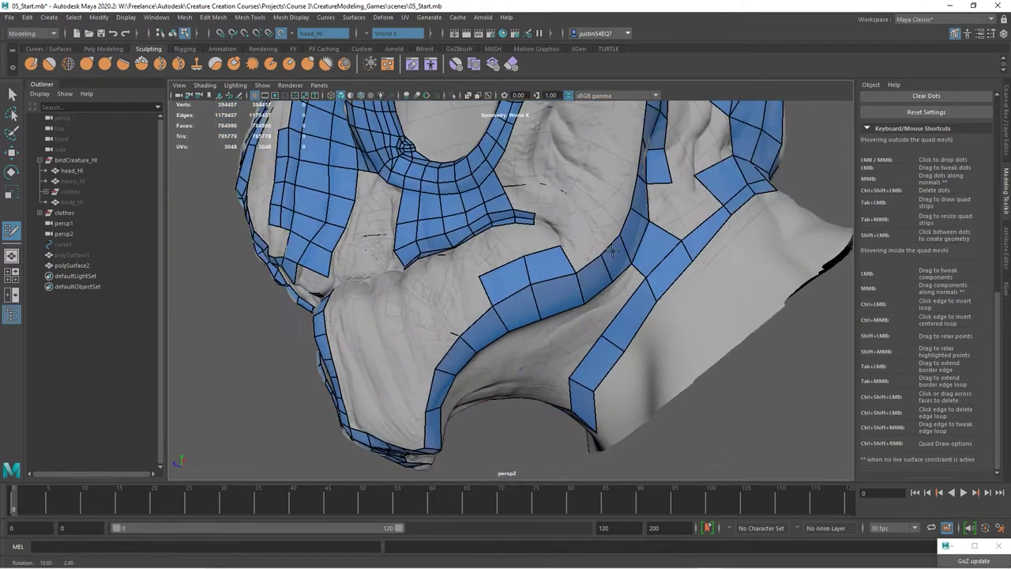
key("alt")
left_click(587, 245, "shift")
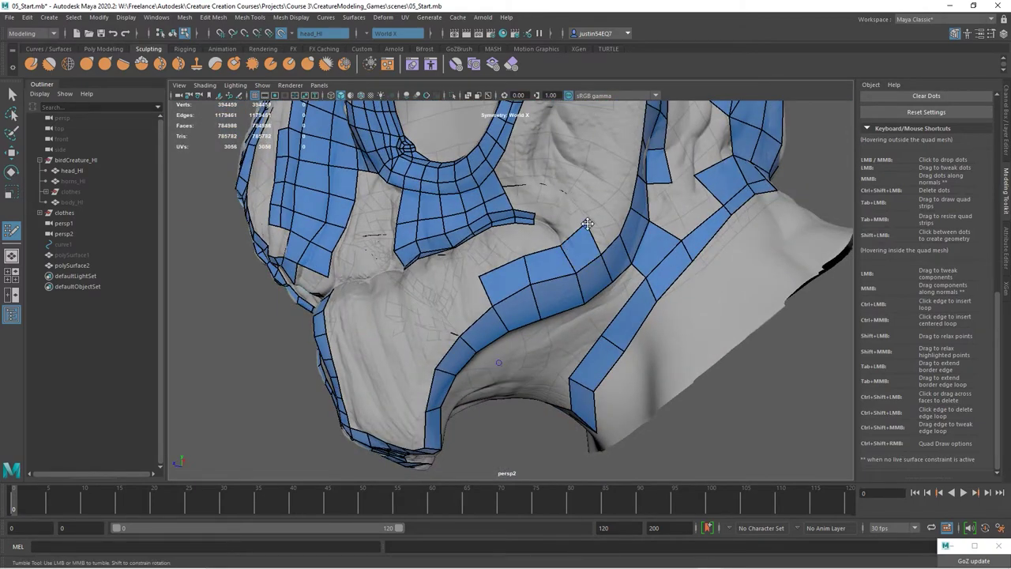
Add three quads along the rear side of the vertical strip at the front of the jaw, starting at its lower junction
left_click_drag(589, 227, 582, 253, "alt")
right_click_drag(582, 253, 593, 216, "alt")
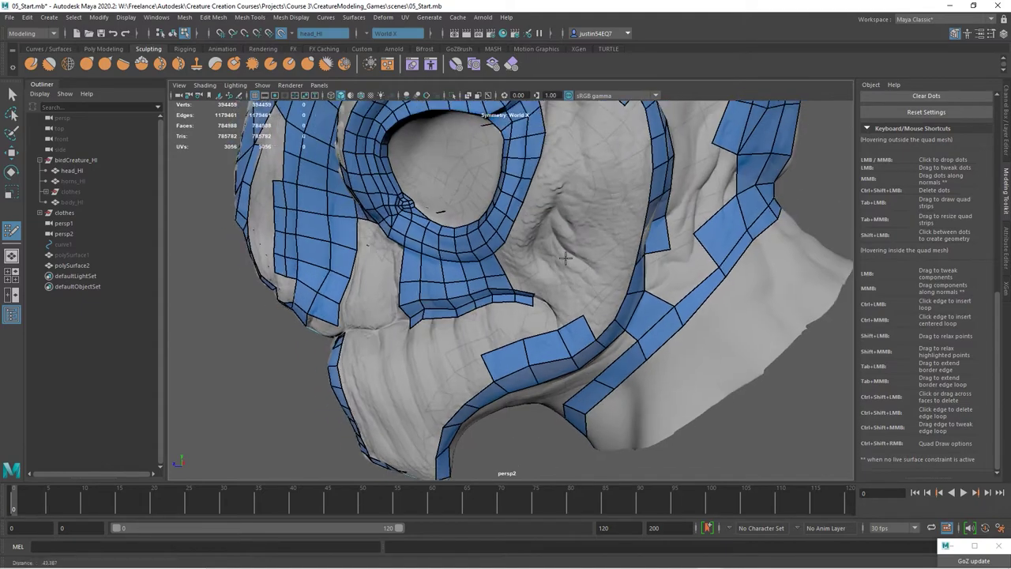
middle_click_drag(593, 216, 577, 266, "alt")
left_click_drag(577, 266, 603, 252, "alt")
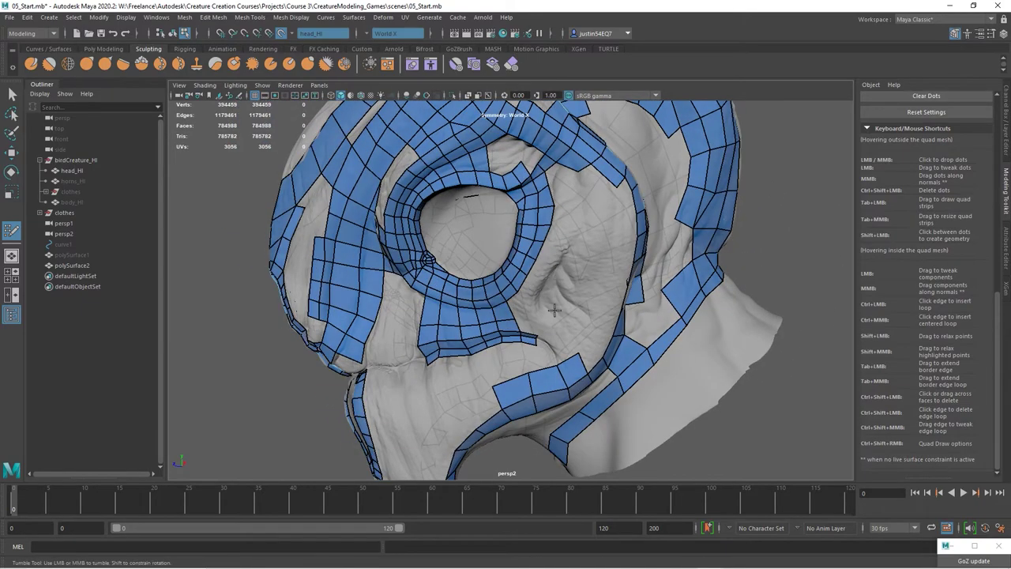
left_click_drag(554, 310, 512, 322, "alt")
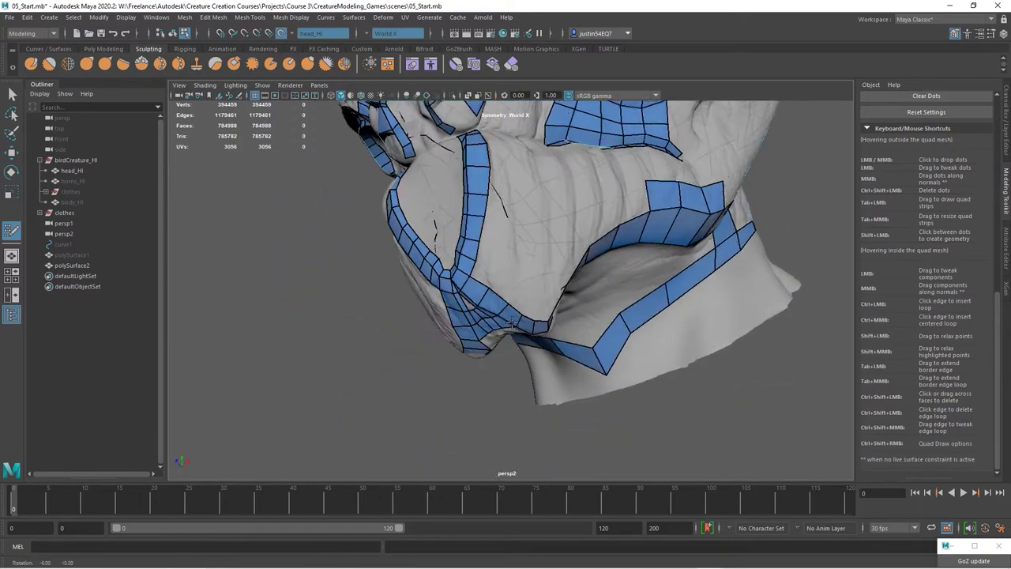
right_click_drag(512, 323, 619, 284, "alt")
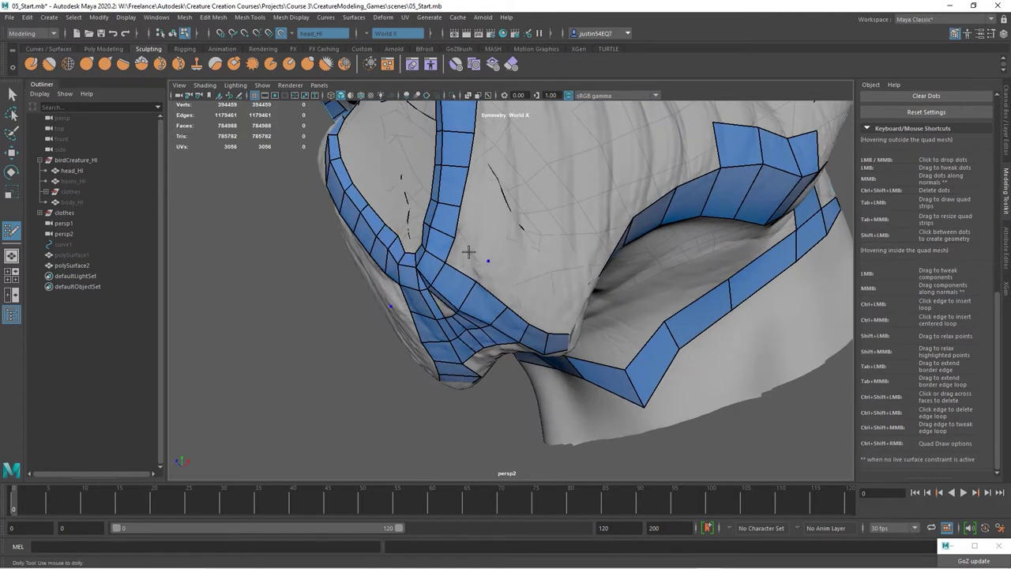
left_click(470, 251, "shift")
left_click(491, 218)
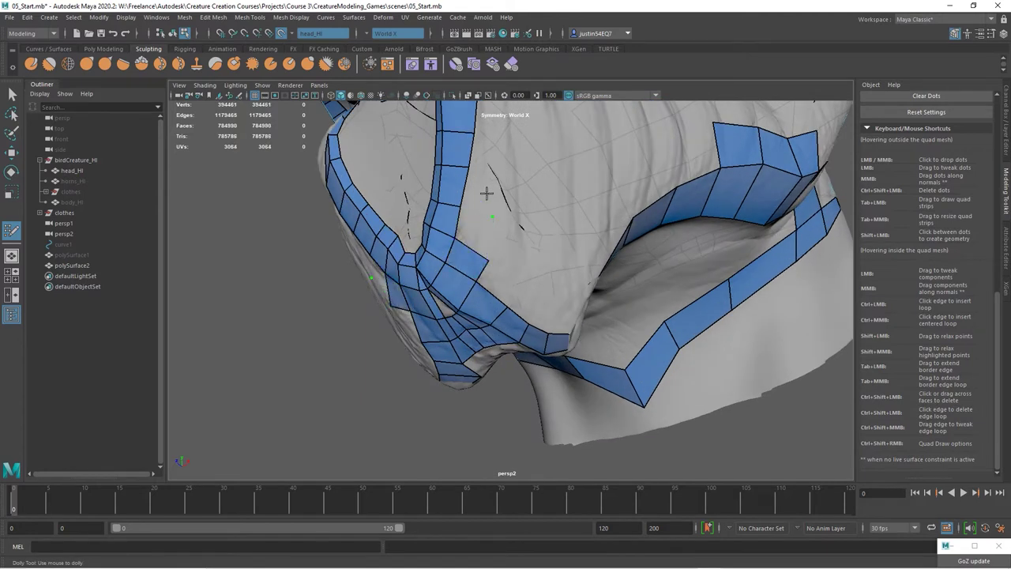
left_click(478, 229, "shift")
left_click(505, 176)
left_click(485, 189, "shift")
Extend the new quad column with three more quads up to the top of the vertical jaw strip
middle_click_drag(510, 196, 484, 267, "alt")
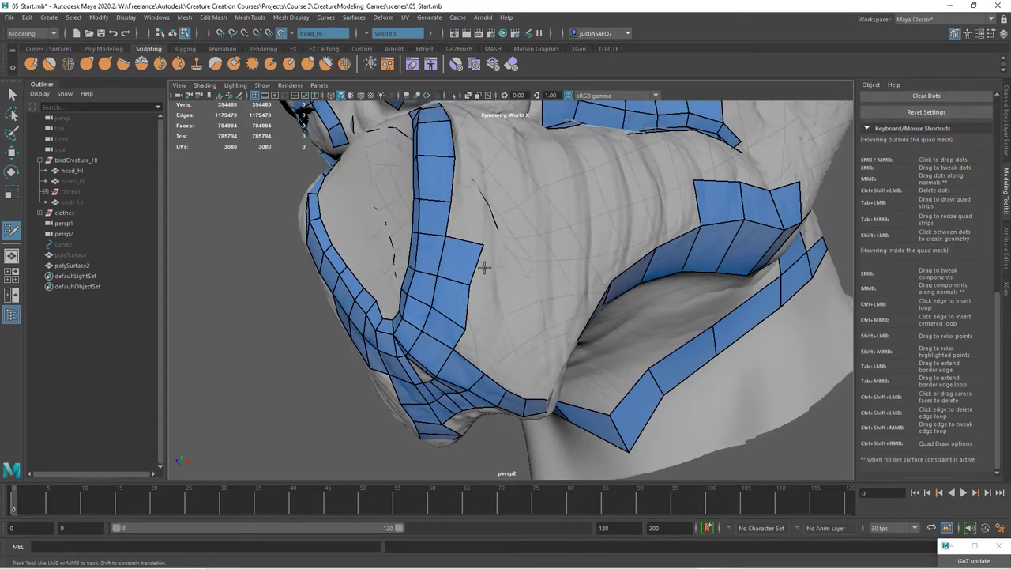
left_click_drag(484, 268, 464, 290, "alt")
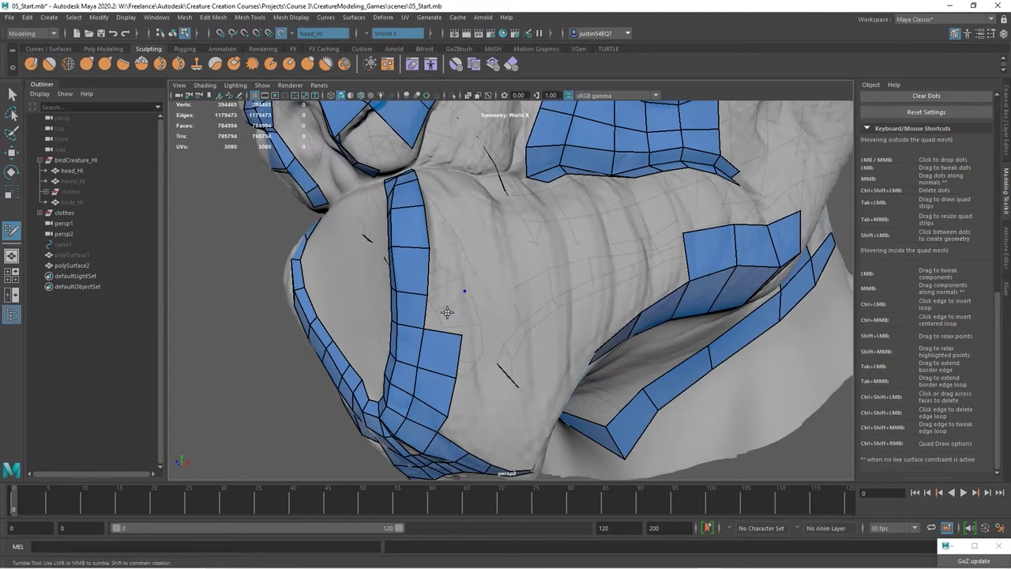
left_click(447, 312, "shift")
left_click(459, 251)
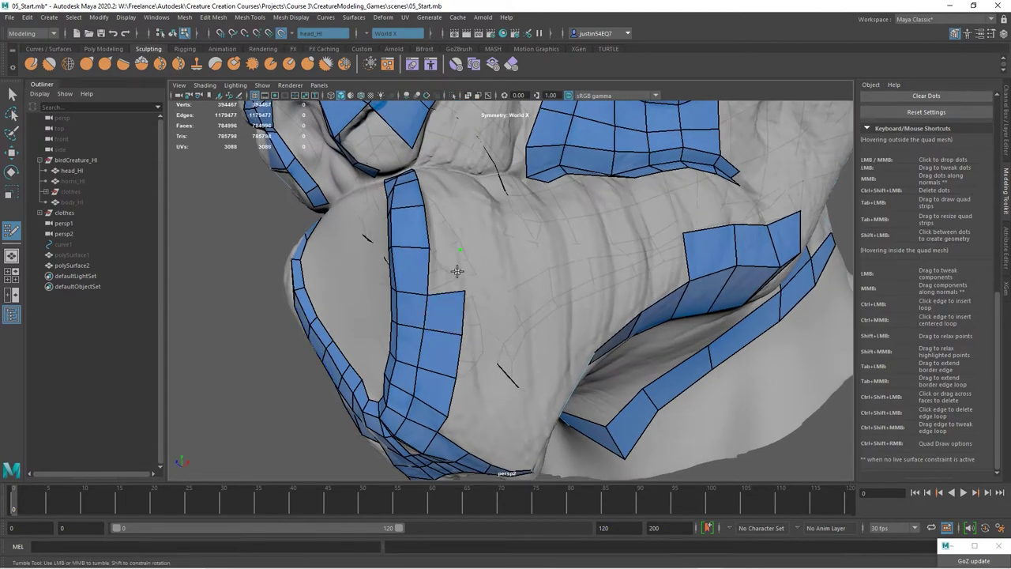
left_click(457, 271, "shift")
left_click_drag(459, 261, 463, 277, "alt")
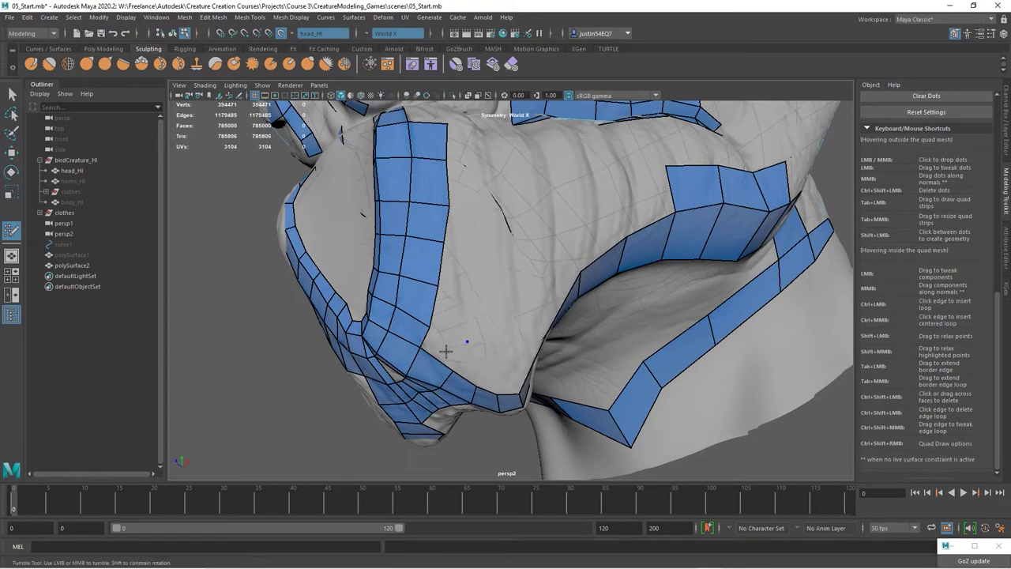
Add three quads along the upper border of the strip at the lower edge of the jaw
left_click(484, 345, "shift")
left_click_drag(484, 345, 413, 300, "alt")
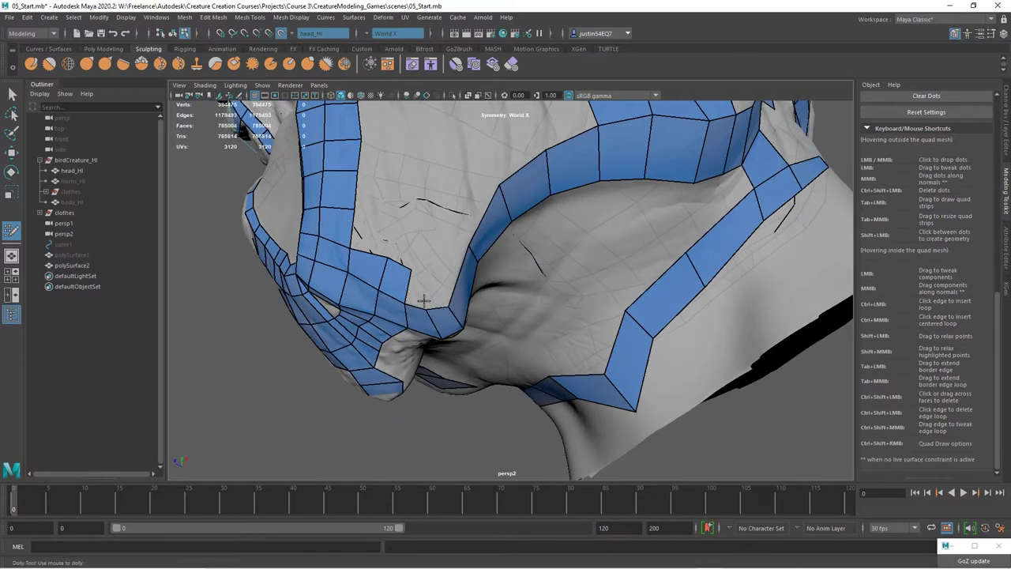
right_click_drag(419, 301, 426, 294, "alt")
left_click(406, 274)
left_click(401, 290, "shift")
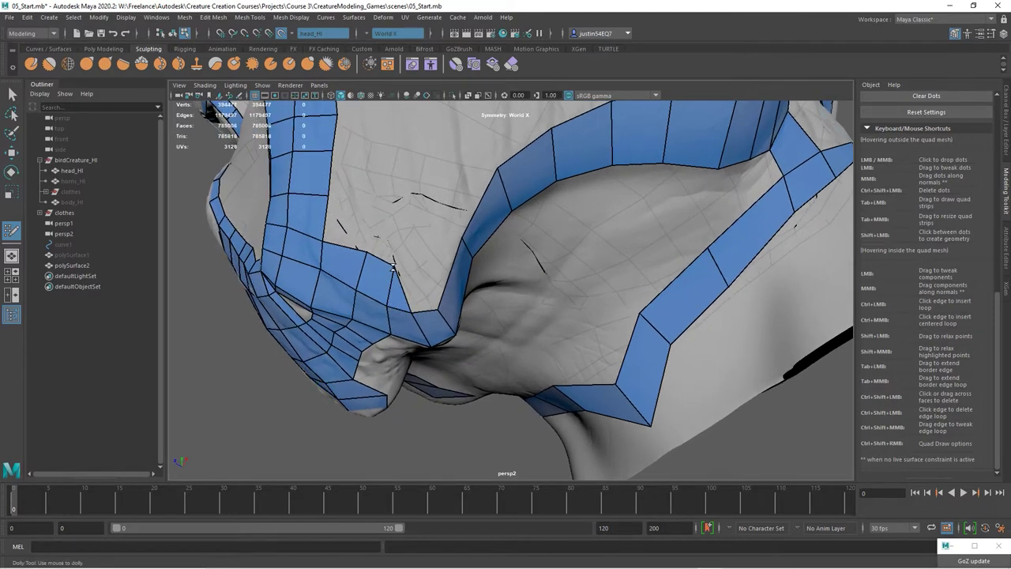
Continue the row around the jaw corner and up the curved cheek strip with four quads
mouse_move(393, 268)
left_mouse_down()
mouse_move(496, 257)
mouse_move(495, 267)
left_mouse_up()
left_click(430, 257, "shift")
left_click(525, 215)
left_click(518, 252, "shift")
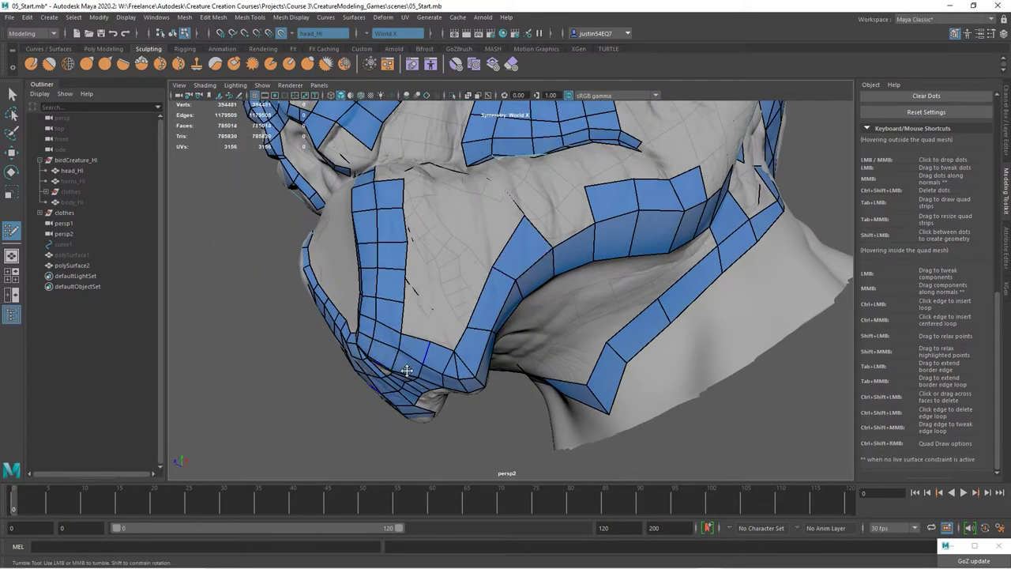
Fill the inside of the jaw corner with two quads and stack four more up the rear side of the jaw column
left_click(434, 312)
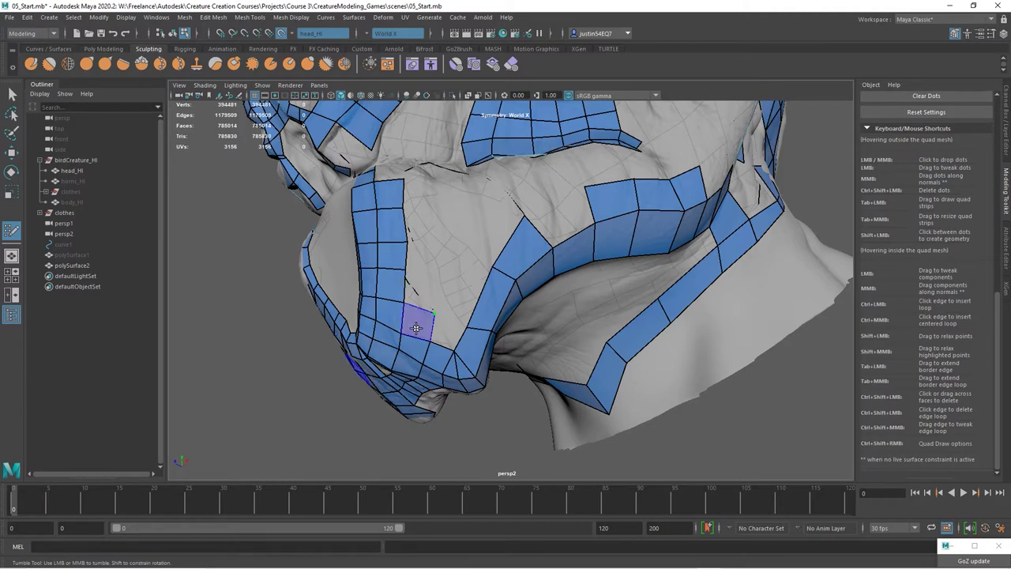
left_click(449, 334, "shift")
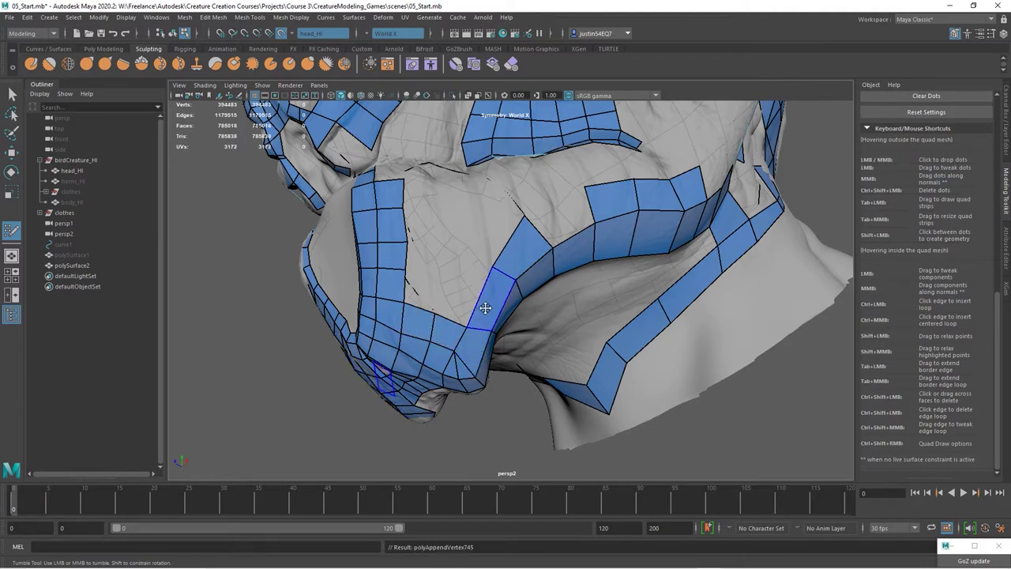
left_click_drag(485, 309, 434, 294, "alt")
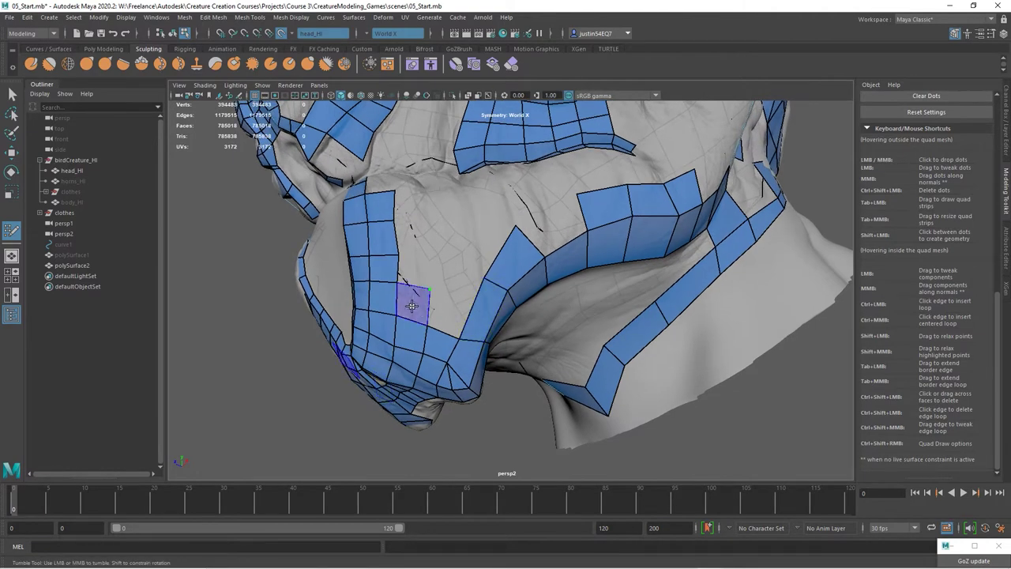
left_click(411, 304, "shift")
left_click(432, 253)
left_click(416, 270, "shift")
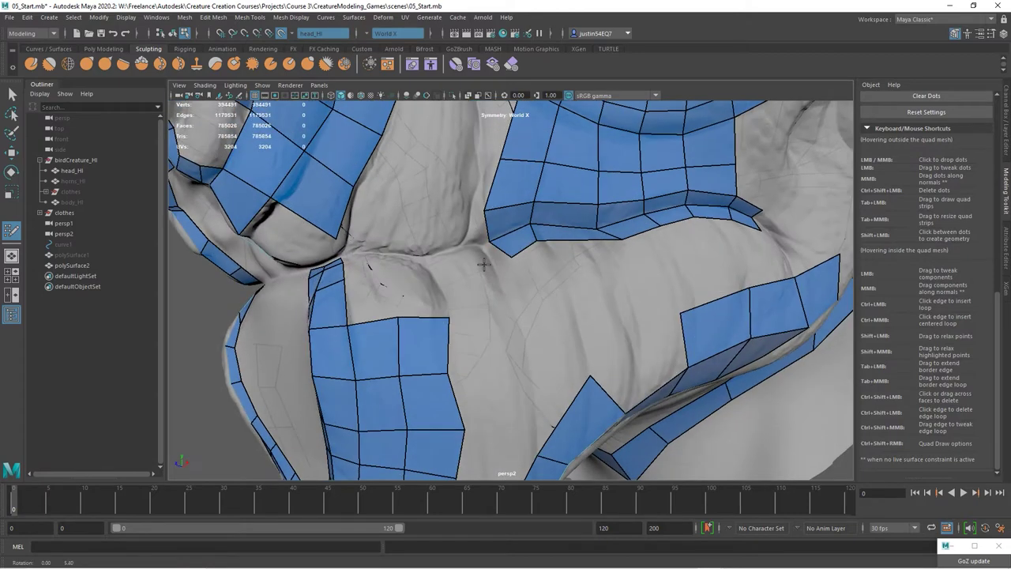
Redo the rejected quad and extend the two jaw columns with four quads up toward the mouth crease
left_click_drag(474, 233, 485, 272, "alt")
middle_click_drag(485, 280, 492, 262, "alt")
left_click(407, 313, "shift")
key("ctrl+z")
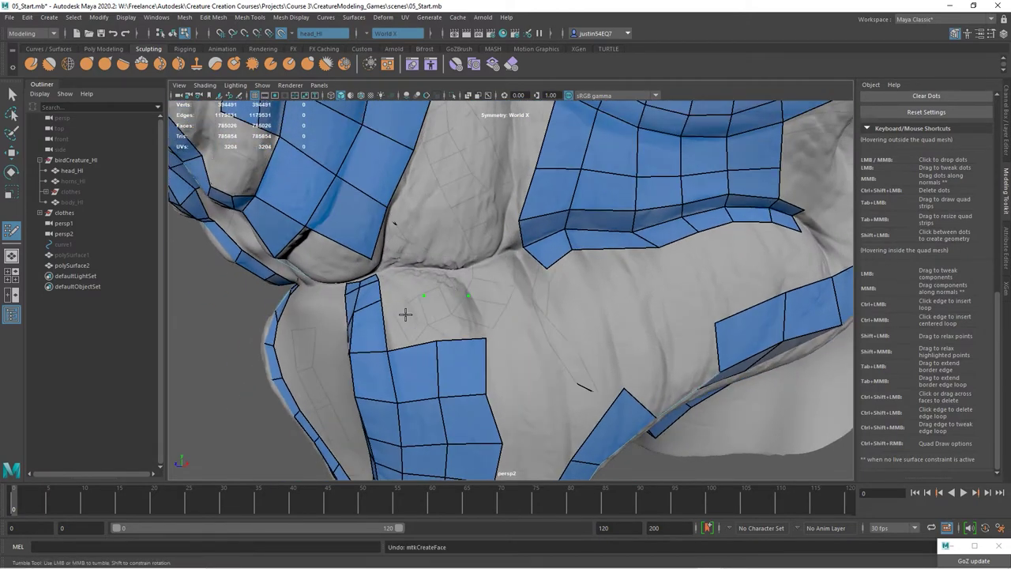
left_click(425, 296)
left_click(469, 296)
left_click(417, 309, "shift")
left_click(412, 285, "shift")
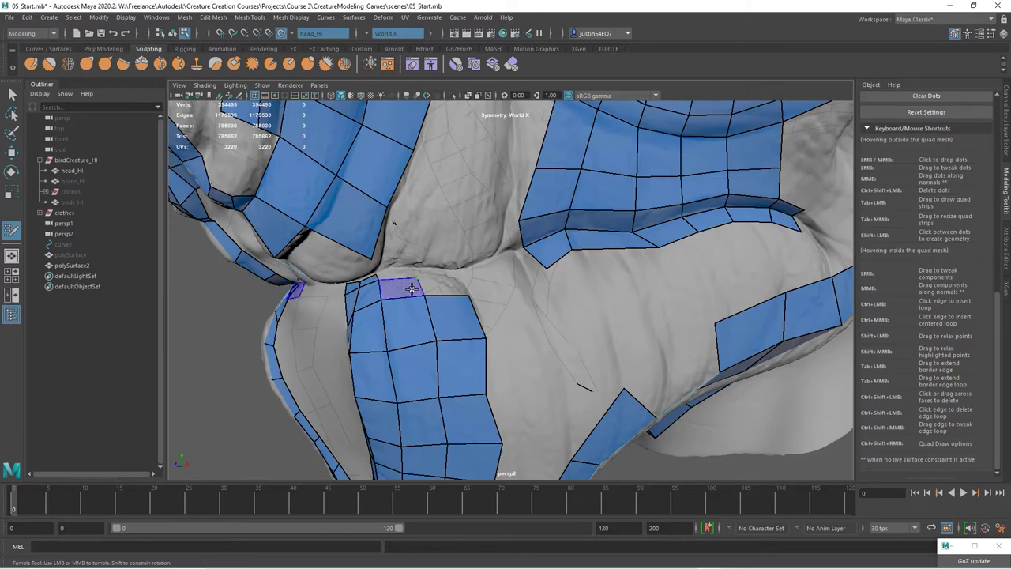
left_click(399, 286, "shift")
left_click(411, 284, "shift")
Extend both crease rows under the eye patch by one quad each toward the front of the jaw
middle_click_drag(414, 282, 362, 316, "alt")
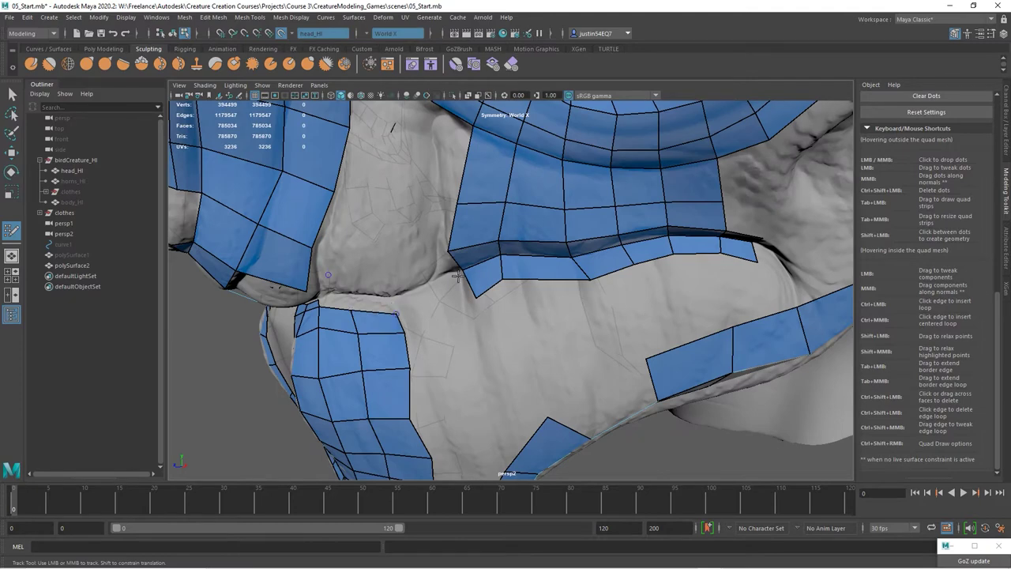
left_click_drag(441, 290, 424, 286, "alt")
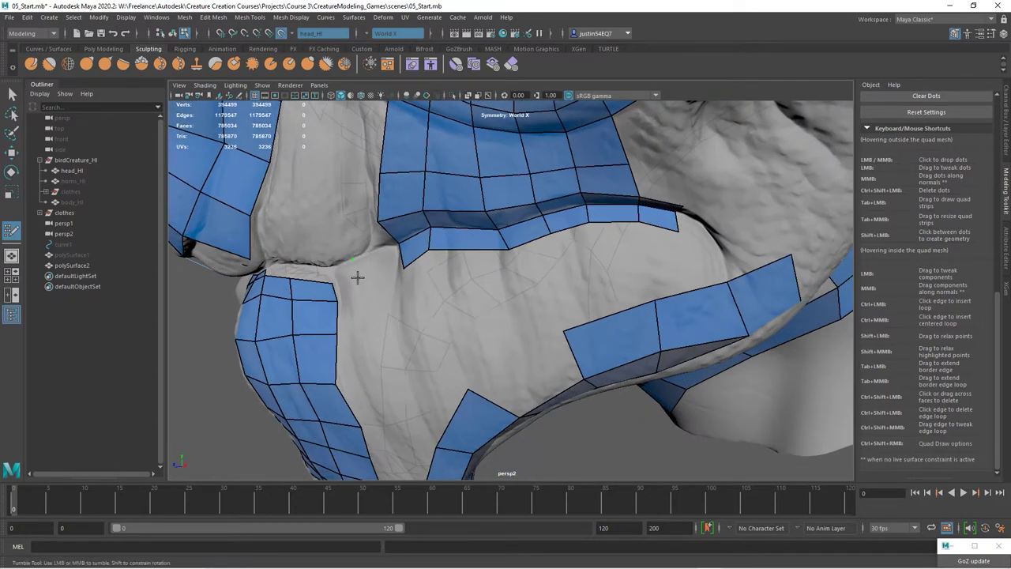
left_click(345, 246, "shift")
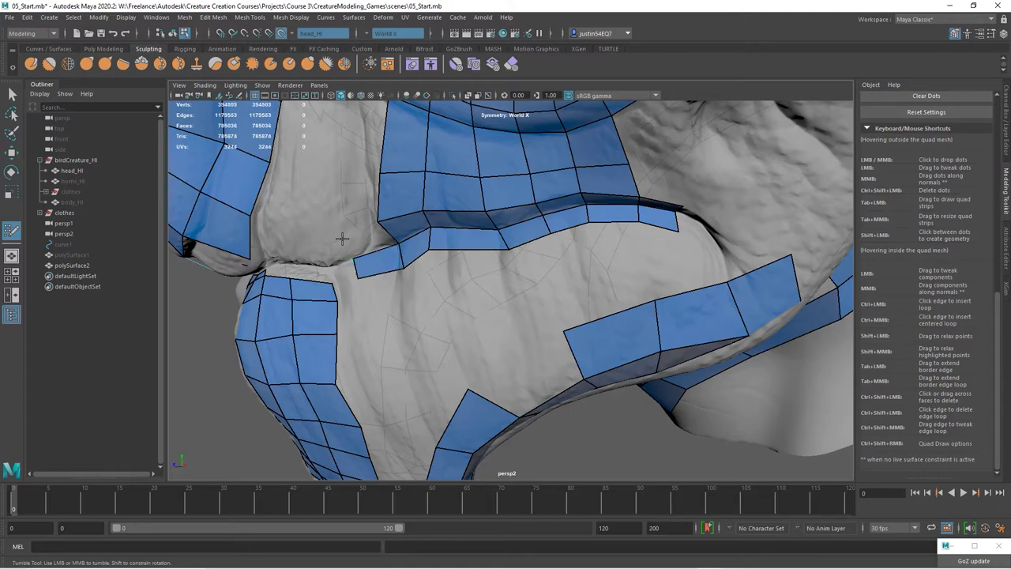
left_click(370, 241, "shift")
left_click_drag(387, 269, 377, 277, "alt")
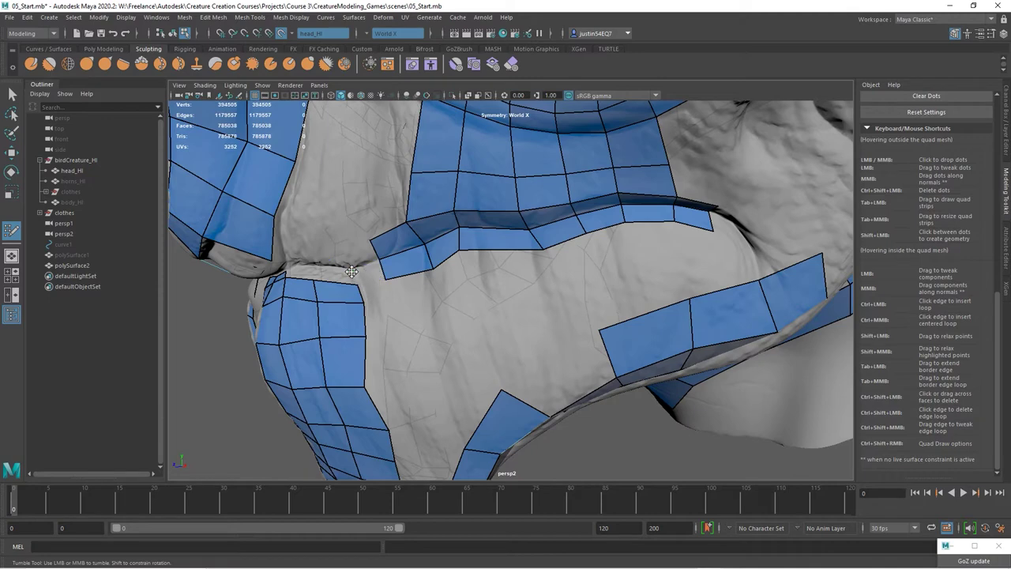
Bridge the lower crease row to the top of the jaw columns with two quads
left_click(352, 270, "shift")
left_click(315, 266)
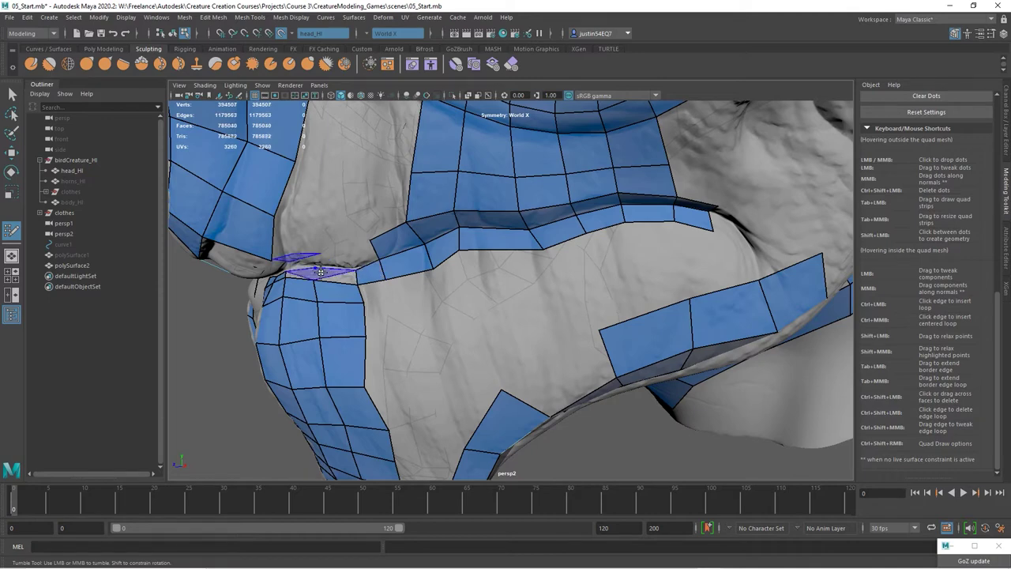
left_click(332, 273, "shift")
Add a column of four quads down the rear side of the jaw patch, starting below the crease row
right_click_drag(517, 316, 442, 305, "alt")
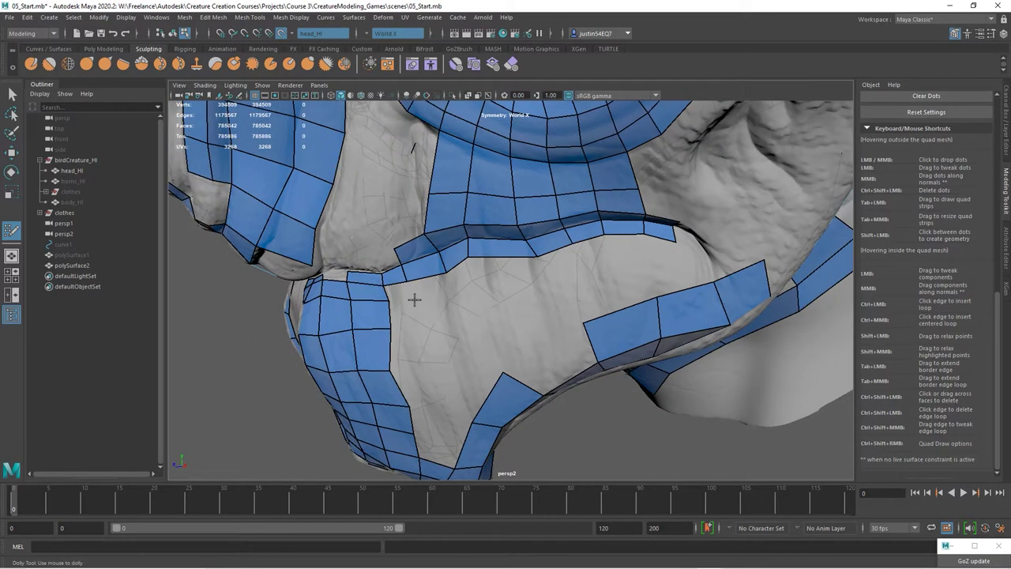
left_click(410, 320, "shift")
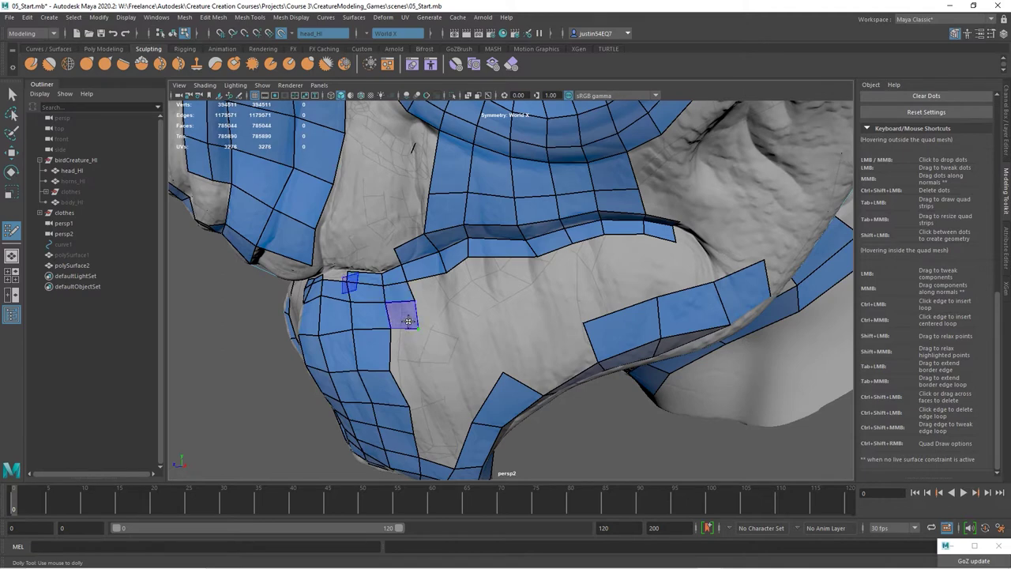
left_click(419, 362, "shift")
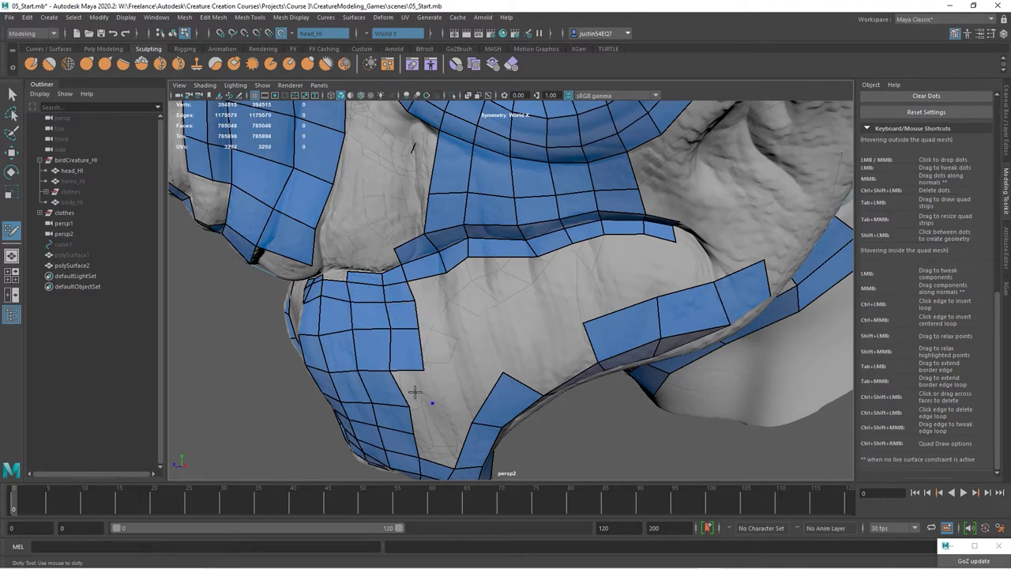
left_click(414, 391, "shift")
Add a row of six quads beneath the lower crease row, running from the jaw patch toward the back of the cheek
left_click(434, 295, "shift")
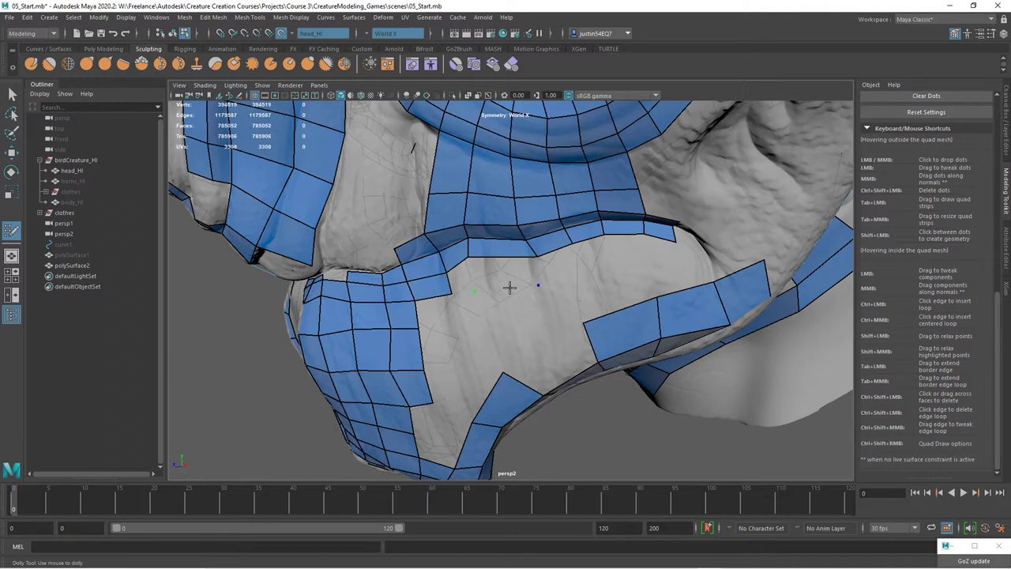
left_click(546, 273, "shift")
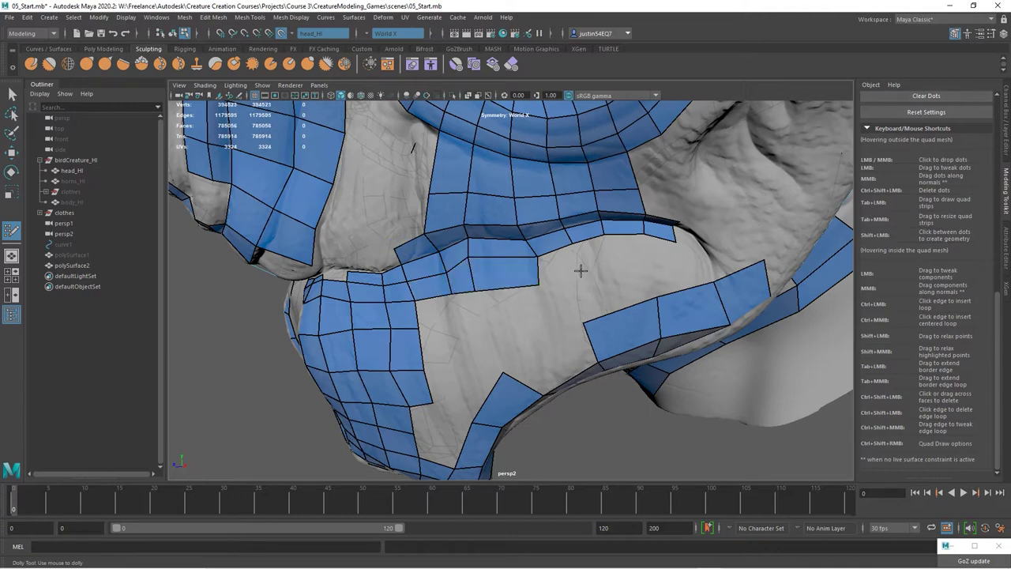
left_click(559, 269, "shift")
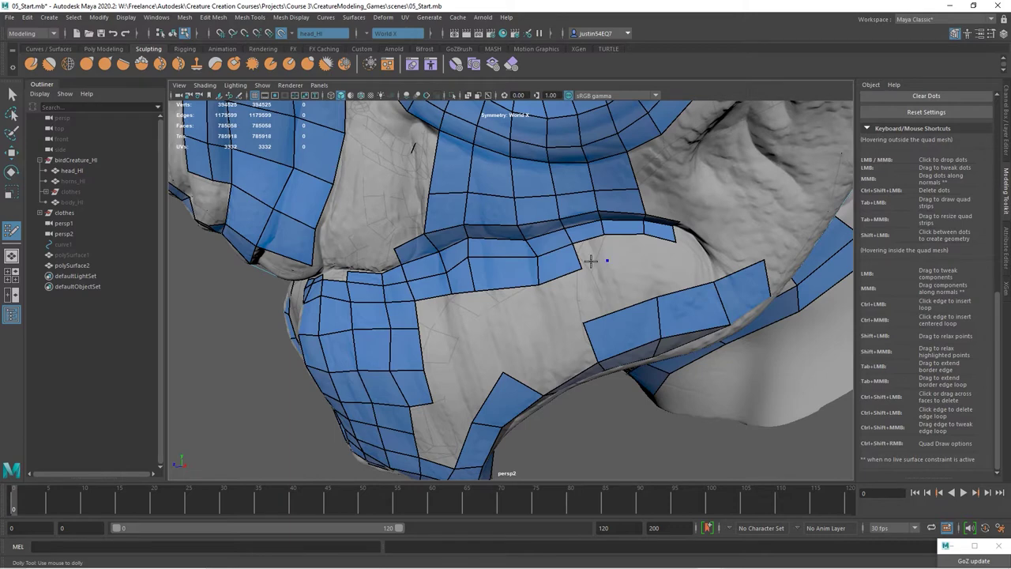
left_click(593, 253, "shift")
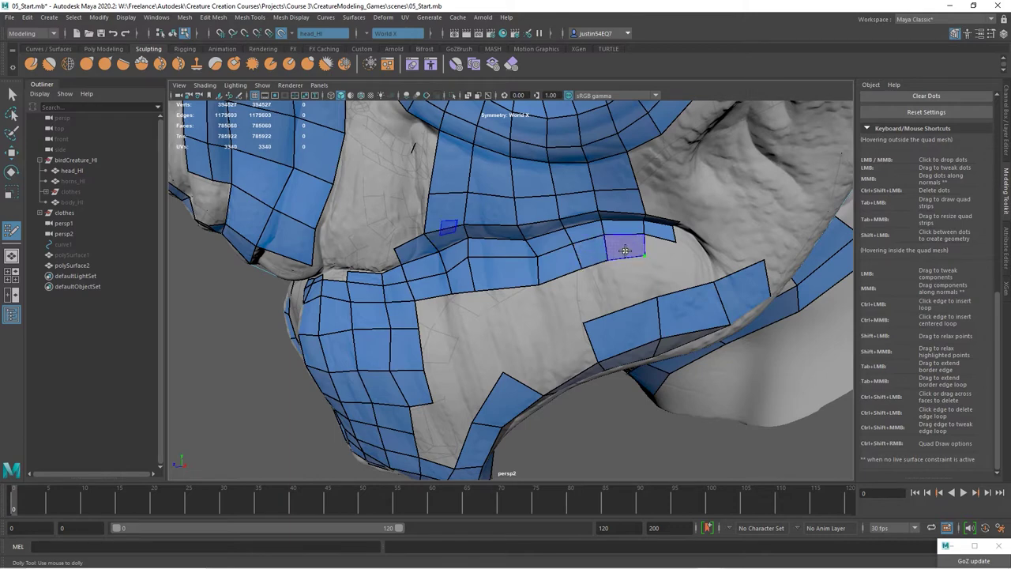
left_click(630, 258, "shift")
Fill the one-quad gap in the row along the upper border of the curved cheek strip
left_click_drag(629, 258, 606, 295, "alt")
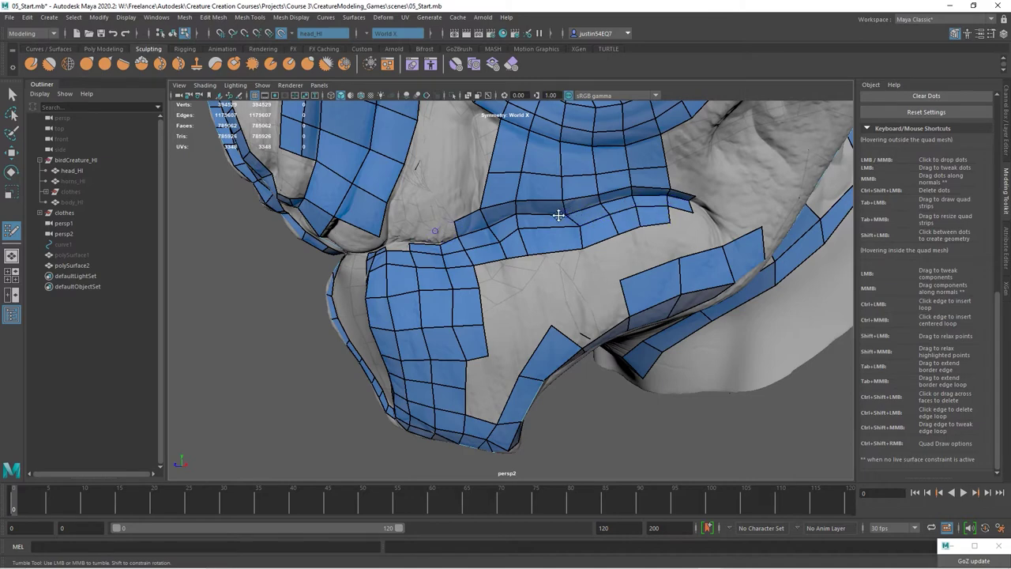
middle_click_drag(526, 306, 493, 286, "alt")
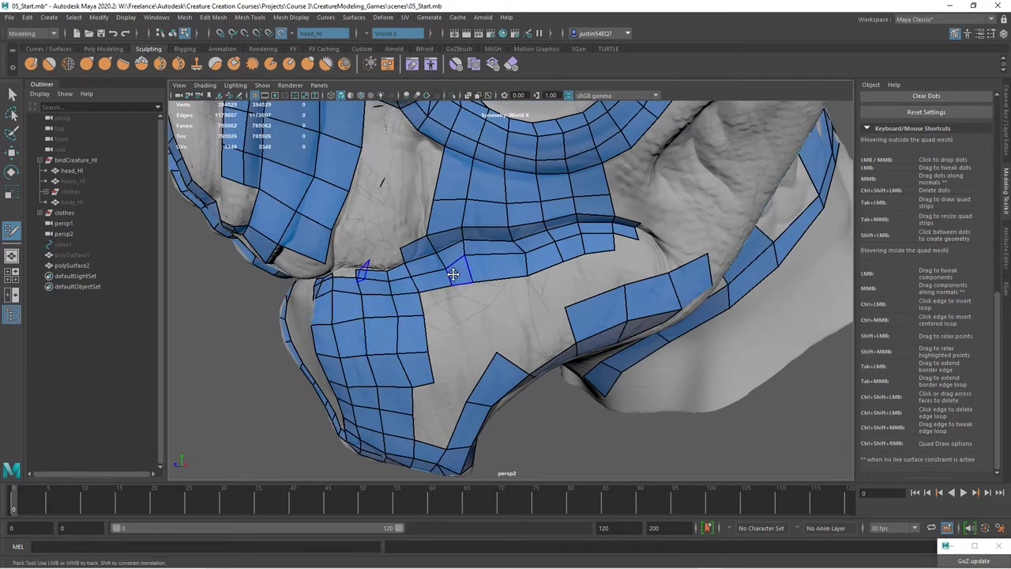
left_click_drag(520, 329, 519, 296, "alt")
left_click(519, 296, "shift")
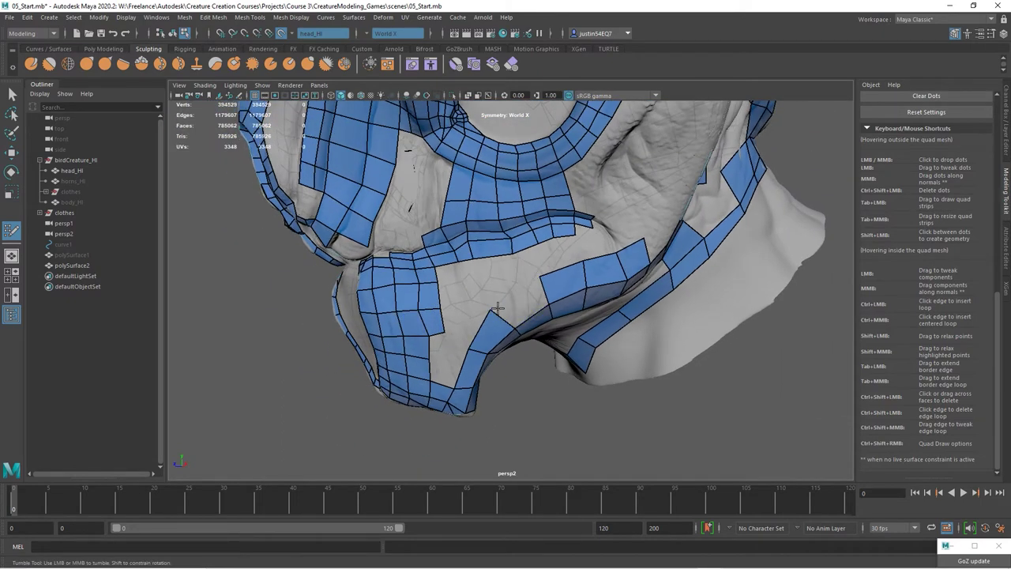
Start a row of quads along the outer border of the neck strip
scroll(394, 285, "down", 5)
left_click_drag(393, 284, 514, 320, "alt")
scroll(526, 332, "up", 5)
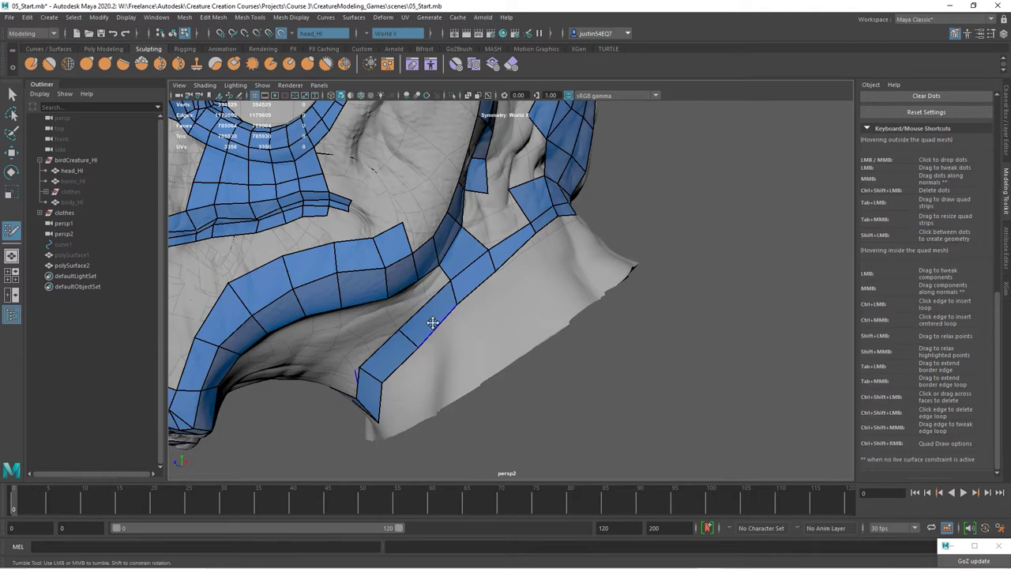
left_click(487, 307, "shift")
left_click(429, 364)
left_click(442, 337, "shift")
left_click(497, 294)
Continue the outer neck row of quads along the strip up to the back of the neck
mouse_move(441, 337)
left_mouse_down("alt")
mouse_move(487, 306)
mouse_move(510, 310)
mouse_move(544, 293)
mouse_move(509, 279)
mouse_move(655, 282)
mouse_move(482, 273)
mouse_move(551, 284)
left_mouse_up("alt")
left_click(483, 308, "shift")
left_click(494, 279, "shift")
left_click(501, 275, "shift")
left_click(577, 273, "shift")
left_click(592, 270, "shift")
left_click(608, 273, "shift")
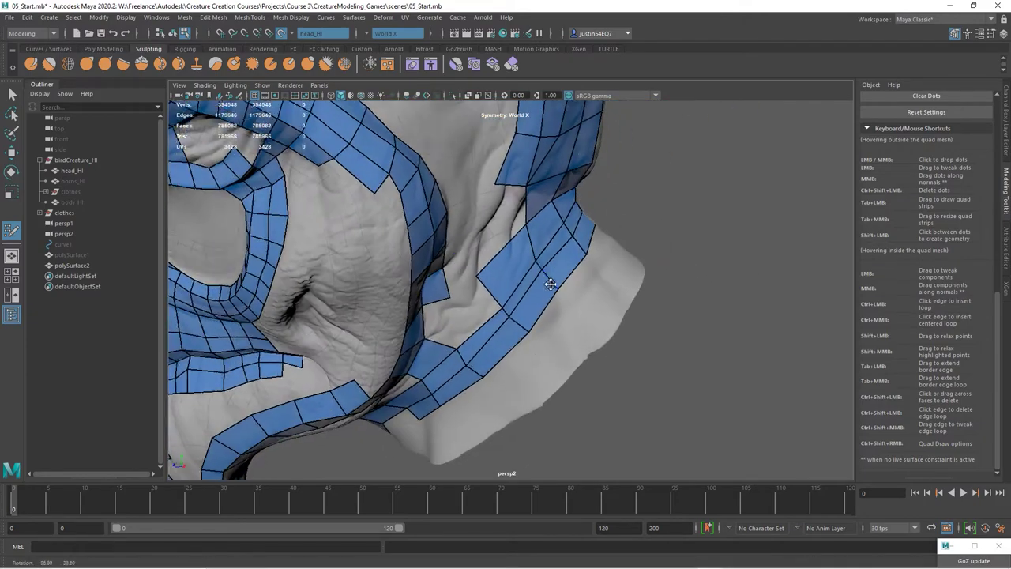
Close the outer neck row of quads across the front centre of the throat
middle_click_drag(551, 284, 576, 286, "alt")
left_click_drag(503, 328, 452, 345, "alt")
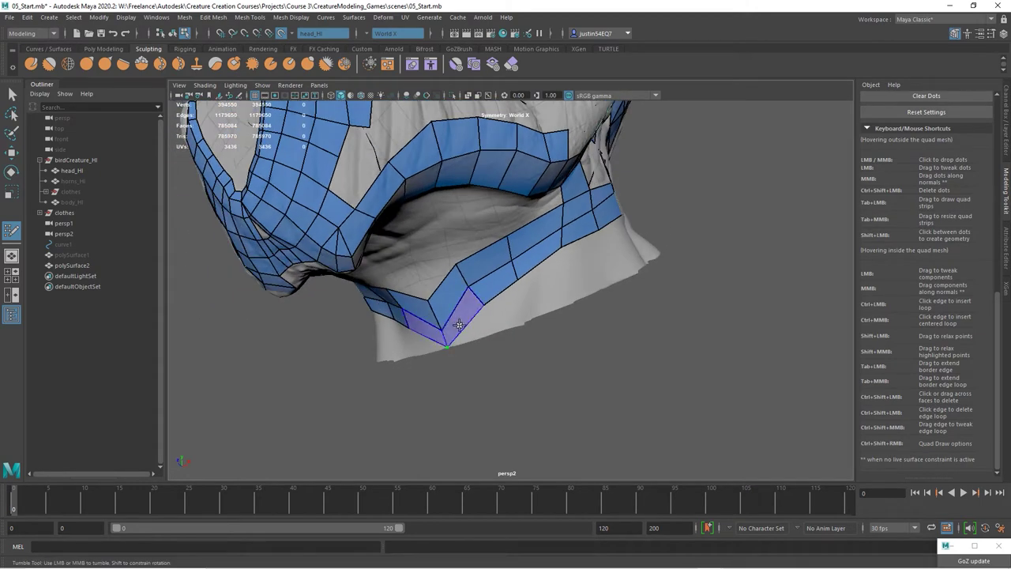
left_click(460, 328, "shift")
Add a row of quads along the inner border of the neck strip, beneath the throat
mouse_move(601, 323)
left_mouse_down("alt")
mouse_move(531, 293)
mouse_move(528, 260)
left_mouse_up("alt")
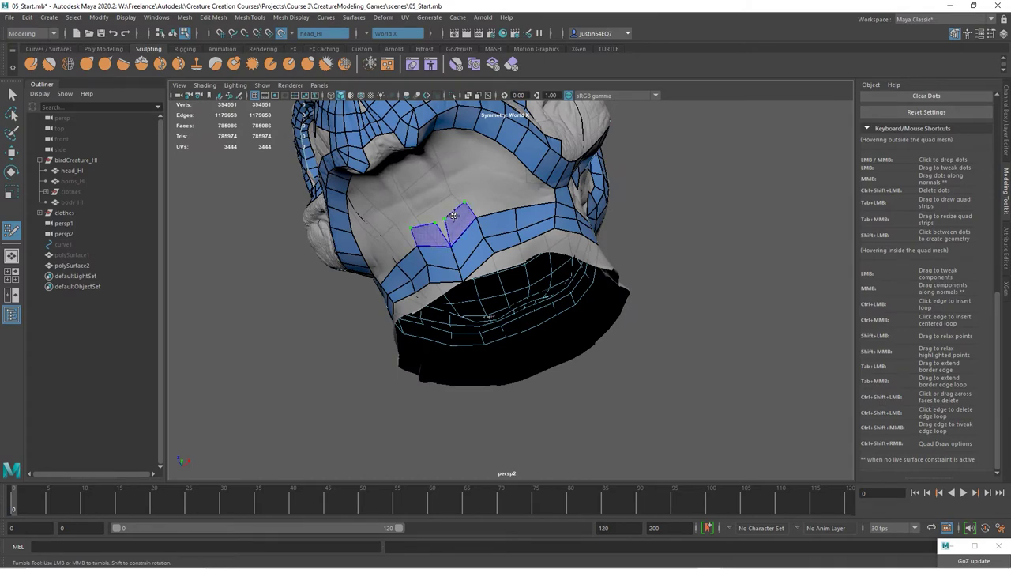
left_click(466, 226, "shift")
mouse_move(467, 227)
left_mouse_down("alt")
mouse_move(459, 212)
mouse_move(473, 242)
left_mouse_up("alt")
left_click(448, 224, "shift")
right_click_drag(420, 249, 481, 250, "alt")
left_click_drag(481, 250, 459, 224, "alt")
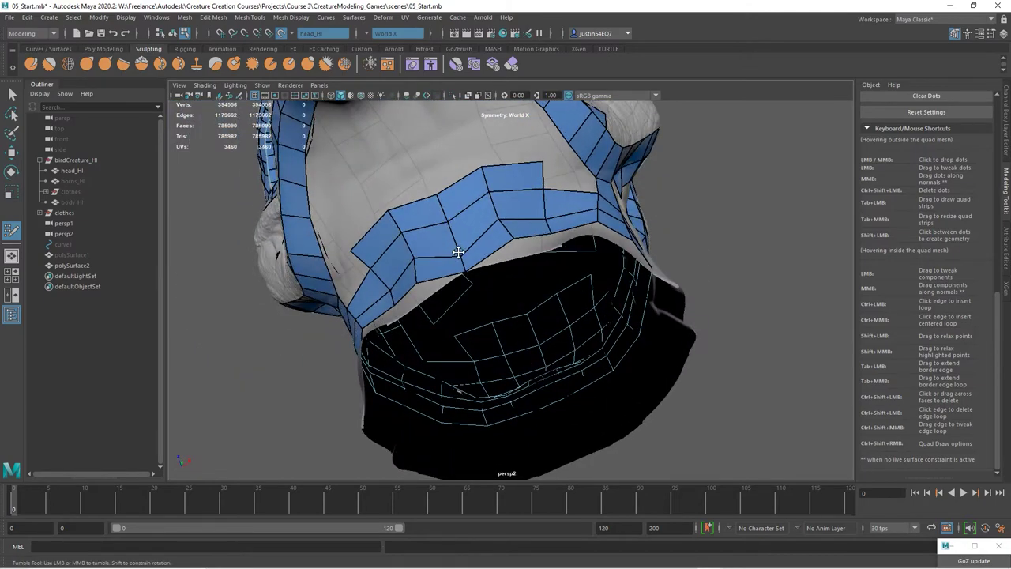
Extend the front border of the jaw's underside with an inner row of quads that wraps around both corners
left_click_drag(514, 241, 481, 205, "alt")
middle_click_drag(481, 205, 543, 265, "alt")
right_click_drag(543, 266, 466, 305, "alt")
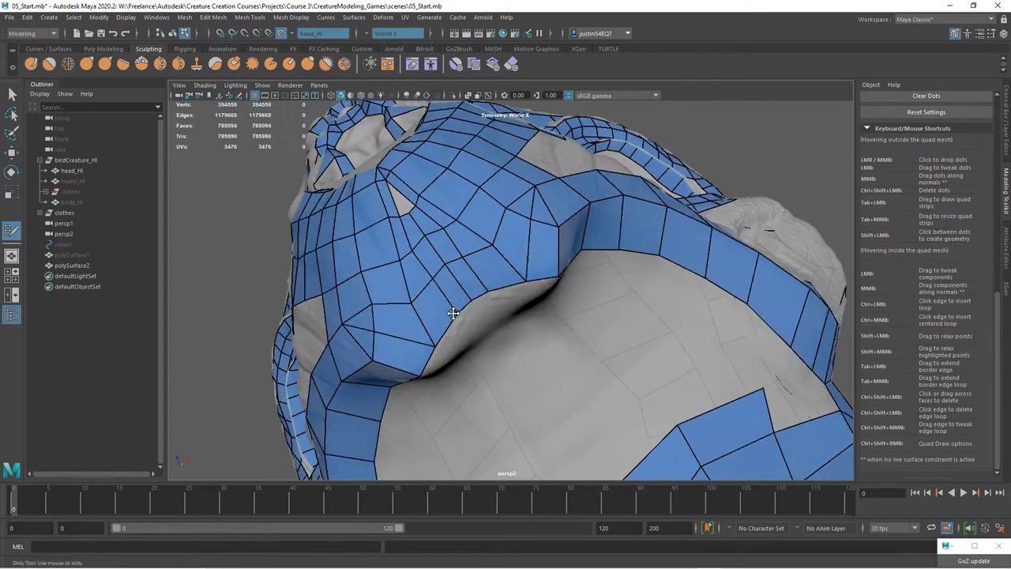
left_click_drag(489, 311, 531, 242, "alt")
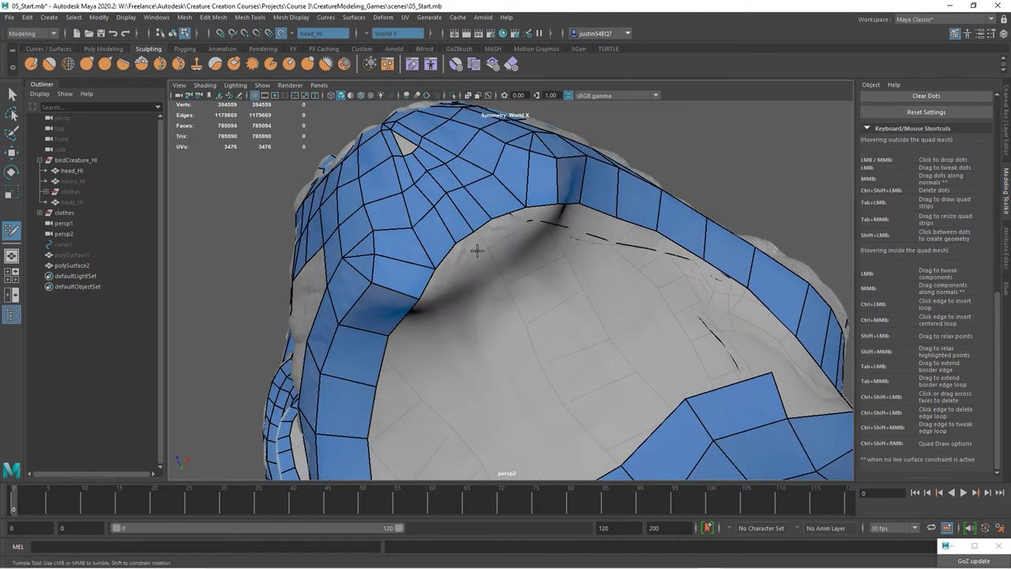
left_click_drag(468, 268, 500, 210, "alt")
key("ctrl+z")
key("Tab")
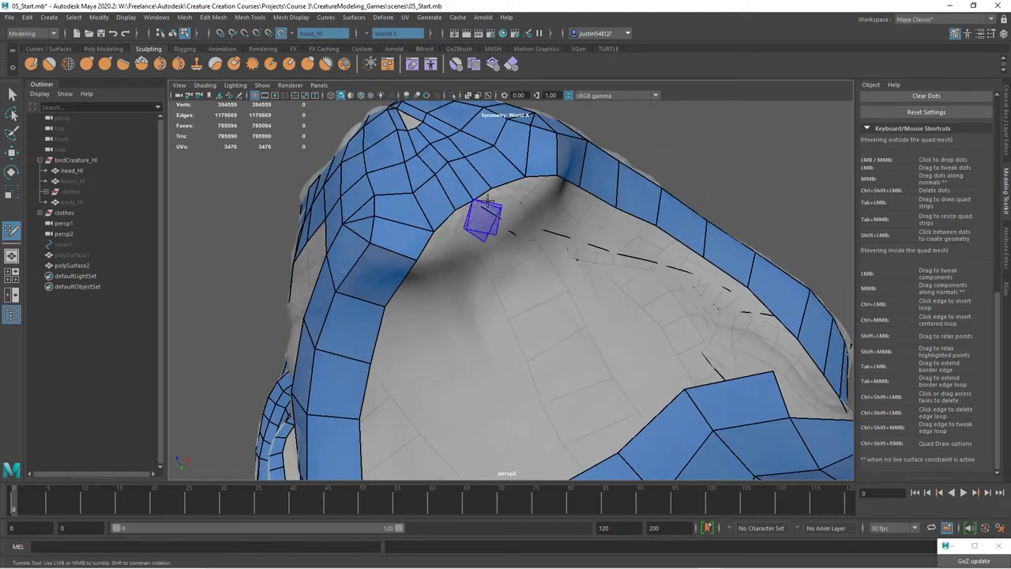
middle_click_drag(475, 192, 499, 222)
left_click_drag(500, 271, 480, 217, "alt")
middle_click_drag(480, 217, 482, 238, "alt")
mouse_move(482, 237)
left_mouse_down("alt")
mouse_move(456, 285)
mouse_move(438, 285)
mouse_move(488, 267)
mouse_move(478, 319)
mouse_move(501, 321)
left_mouse_up("alt")
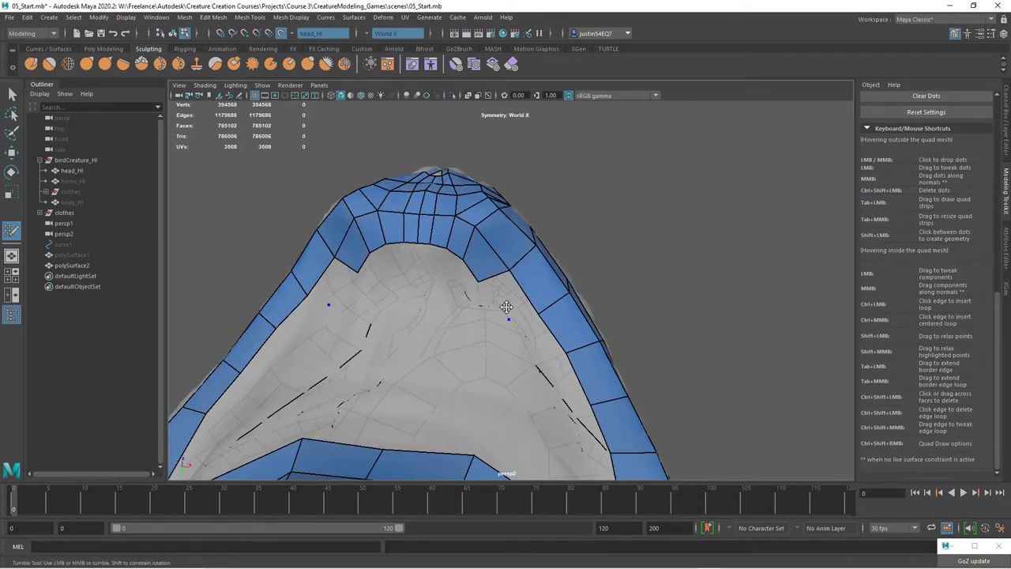
Continue the inner row with four more quads along the side border of the jaw's underside toward the neck
left_click(508, 306, "shift")
left_click(519, 358)
left_click(530, 340, "shift")
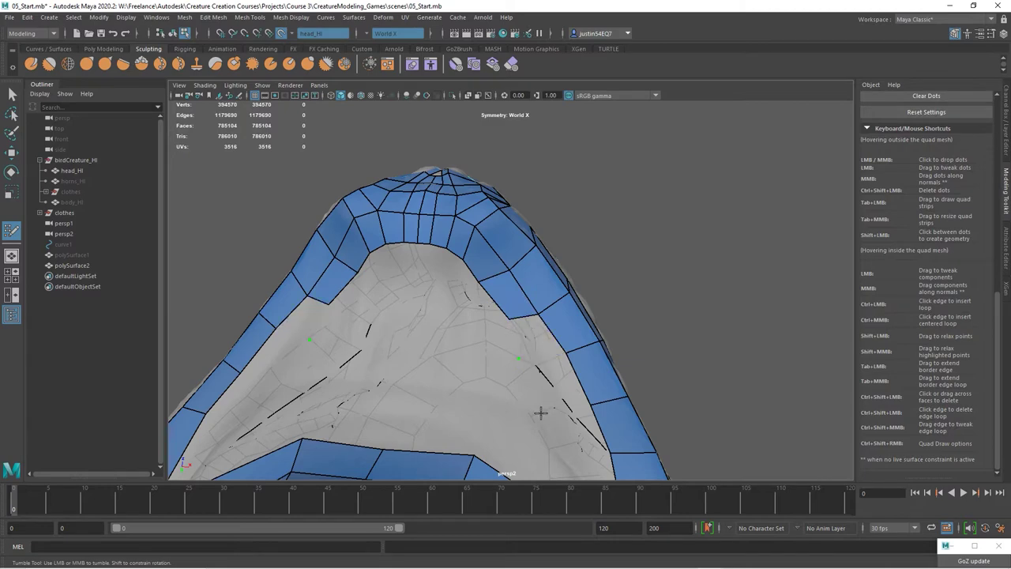
left_click(541, 413)
left_click(552, 384, "shift")
left_click_drag(569, 391, 545, 419, "alt")
middle_click_drag(545, 418, 466, 181, "alt")
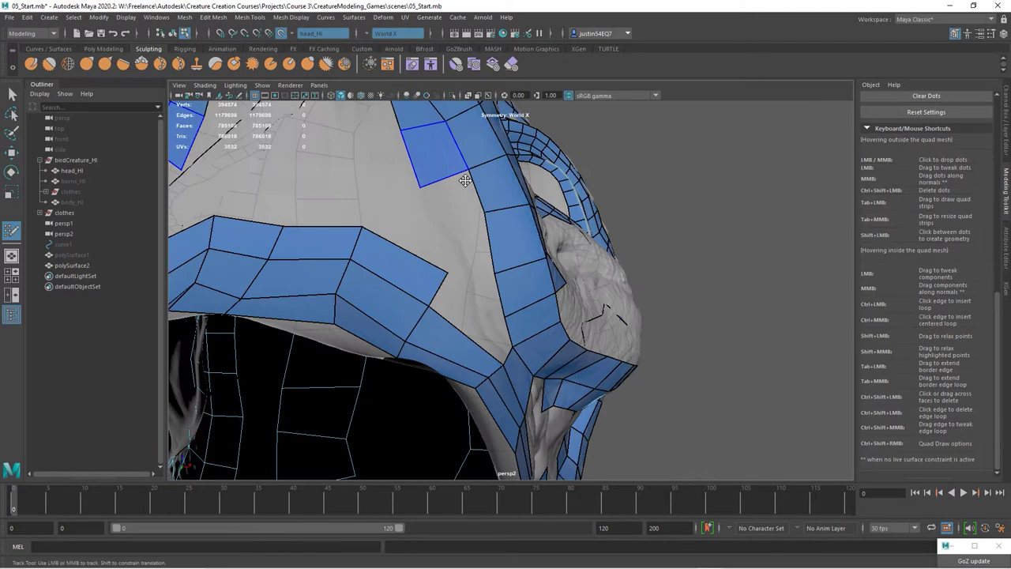
left_click_drag(466, 181, 454, 231, "alt")
left_click(443, 217, "shift")
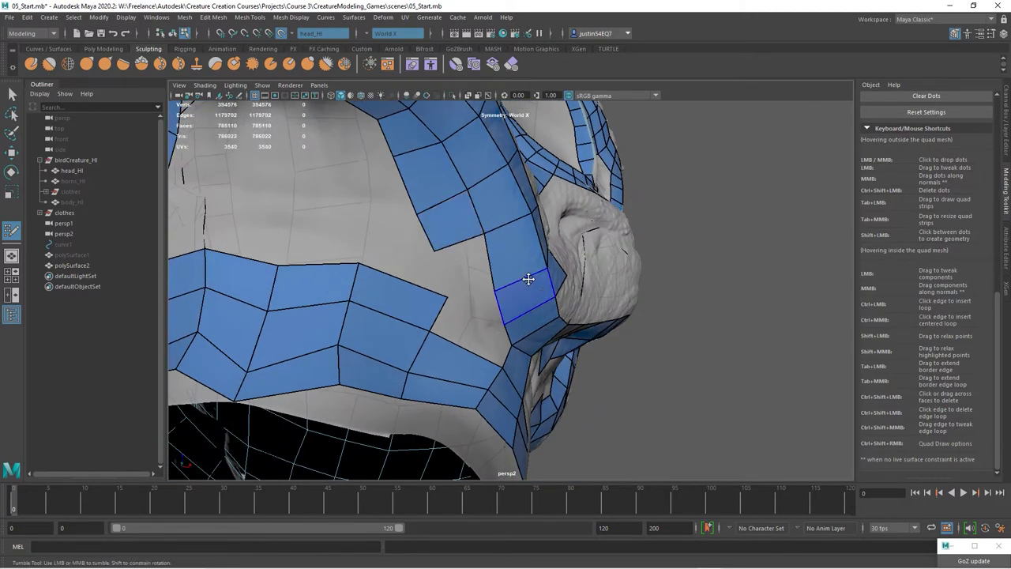
Add three quads in the gap above the eye, joining the brow strip to the front of the side arch
left_click_drag(526, 275, 445, 281, "alt")
left_click_drag(357, 323, 309, 308, "alt")
left_click_drag(378, 296, 395, 338, "alt")
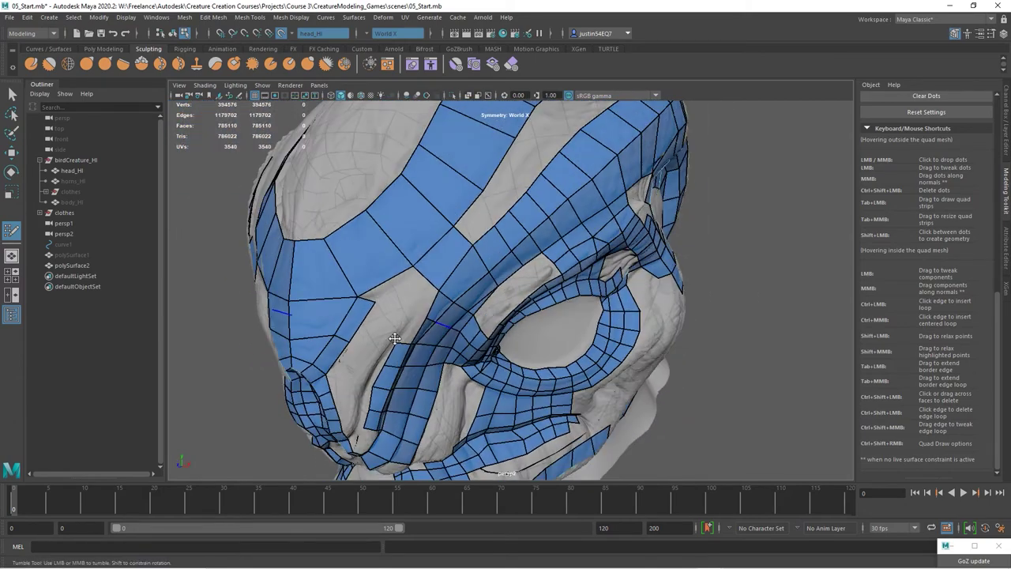
left_click_drag(433, 205, 442, 269, "alt")
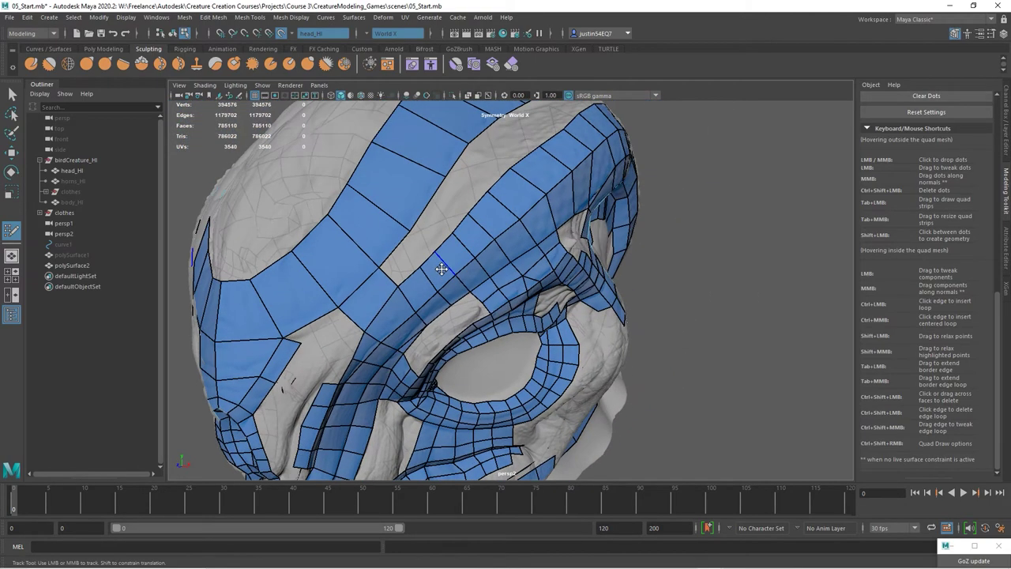
right_click_drag(442, 269, 361, 184, "alt")
left_click_drag(616, 276, 551, 281, "alt")
middle_click_drag(551, 280, 551, 325, "alt")
left_click_drag(551, 325, 485, 290, "alt")
right_click_drag(485, 289, 592, 292, "alt")
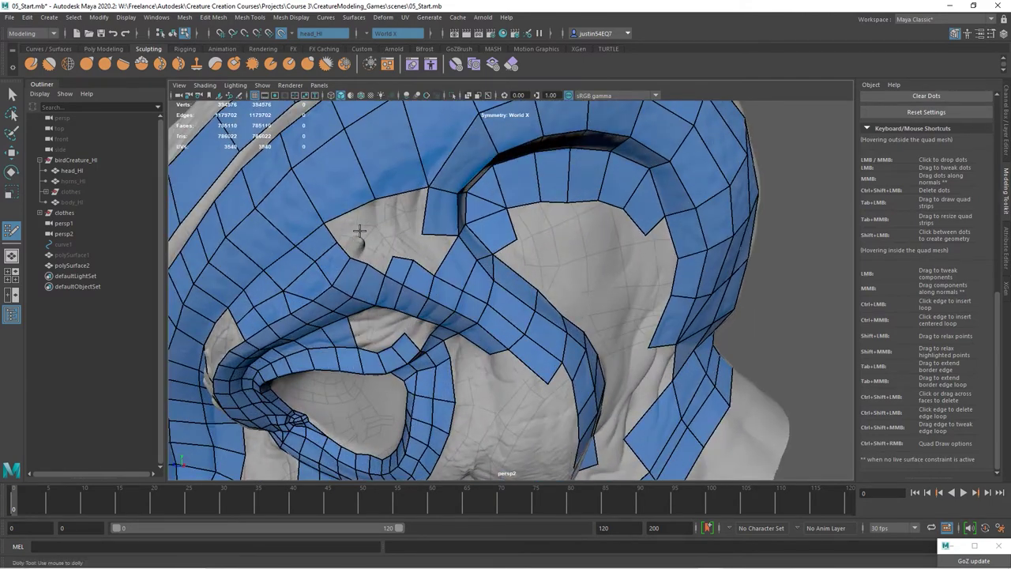
left_click_drag(367, 245, 377, 229, "alt")
middle_click_drag(377, 228, 381, 264, "alt")
right_click_drag(382, 264, 395, 241, "alt")
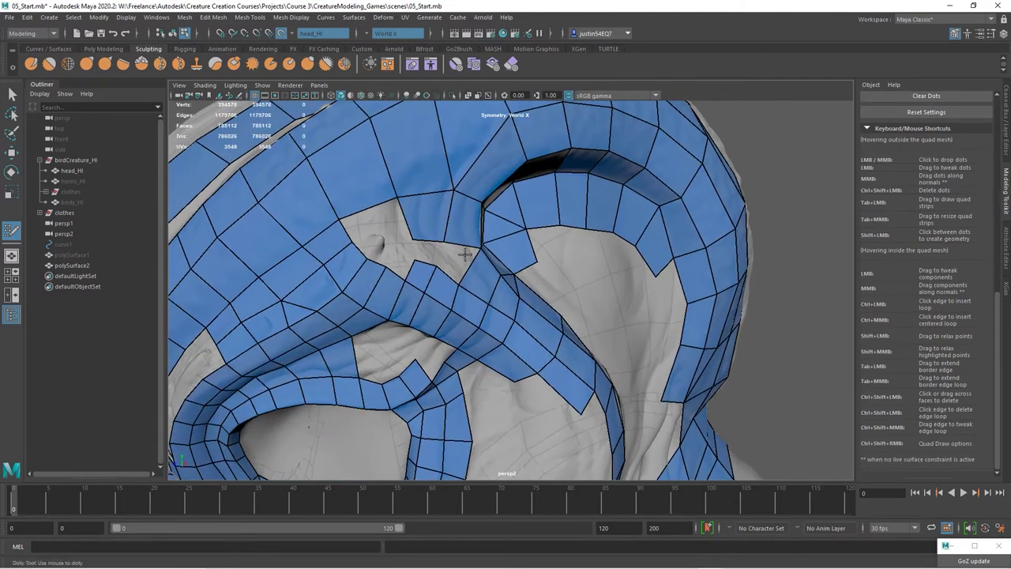
left_click(433, 255, "shift")
left_click(454, 259, "shift")
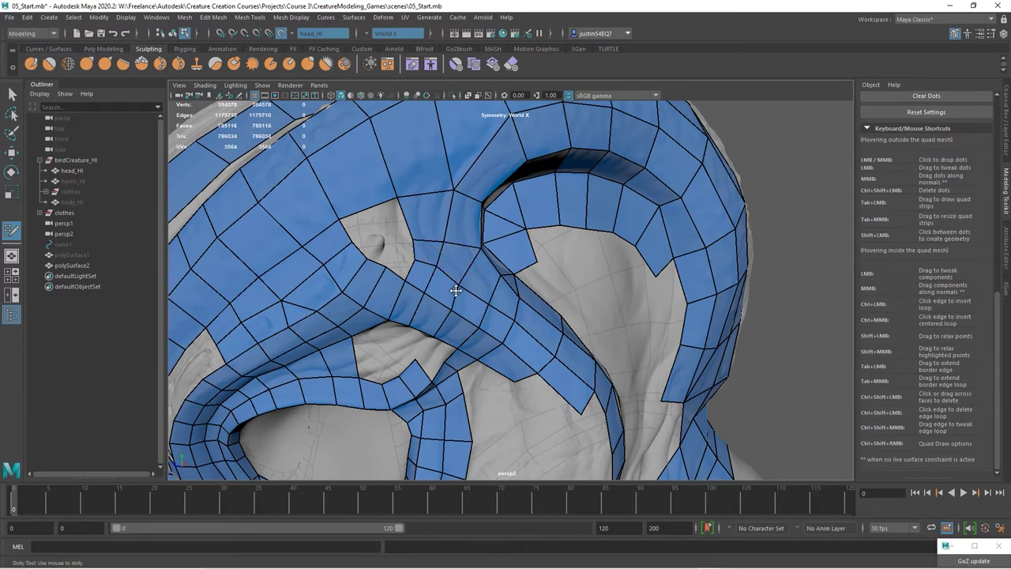
Start a row of quads along the rear border of the curved cheek strip with three quads
right_click_drag(456, 287, 418, 270, "alt")
left_click_drag(419, 270, 460, 266, "alt")
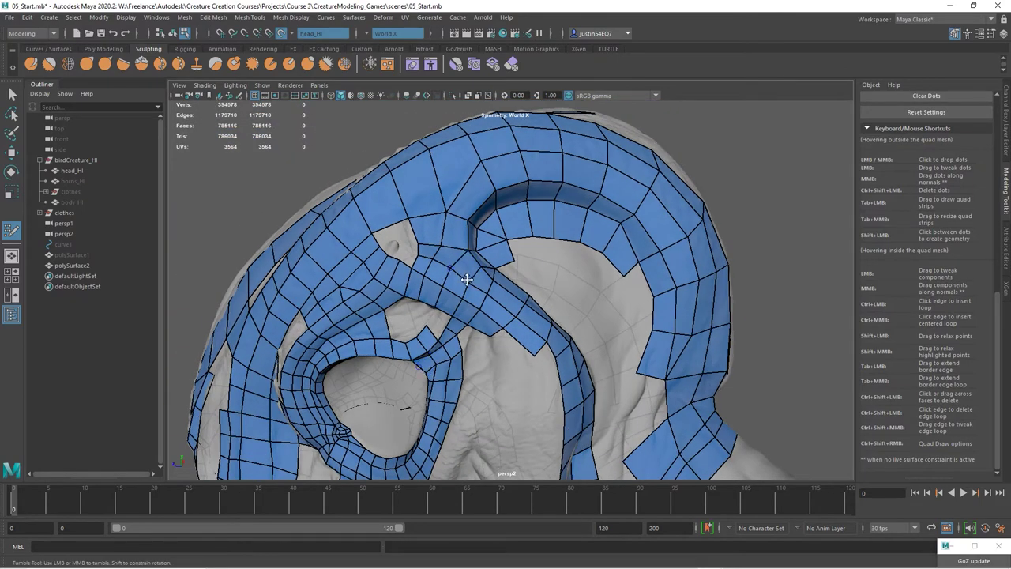
right_click_drag(649, 203, 495, 251, "alt")
left_click_drag(494, 250, 519, 238, "alt")
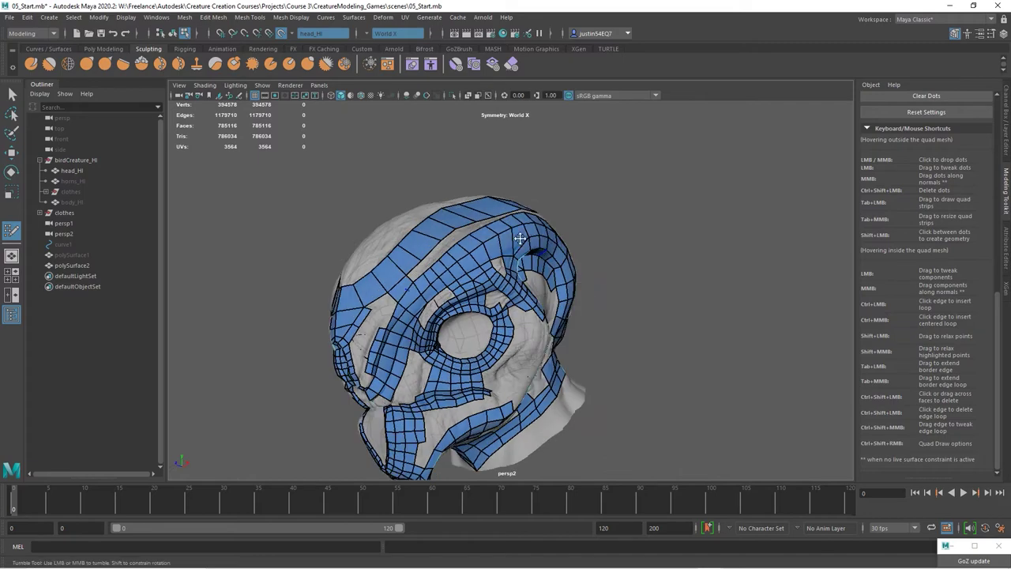
left_click_drag(560, 349, 517, 320, "alt")
right_click_drag(500, 339, 709, 340, "alt")
left_click_drag(708, 339, 535, 271, "alt")
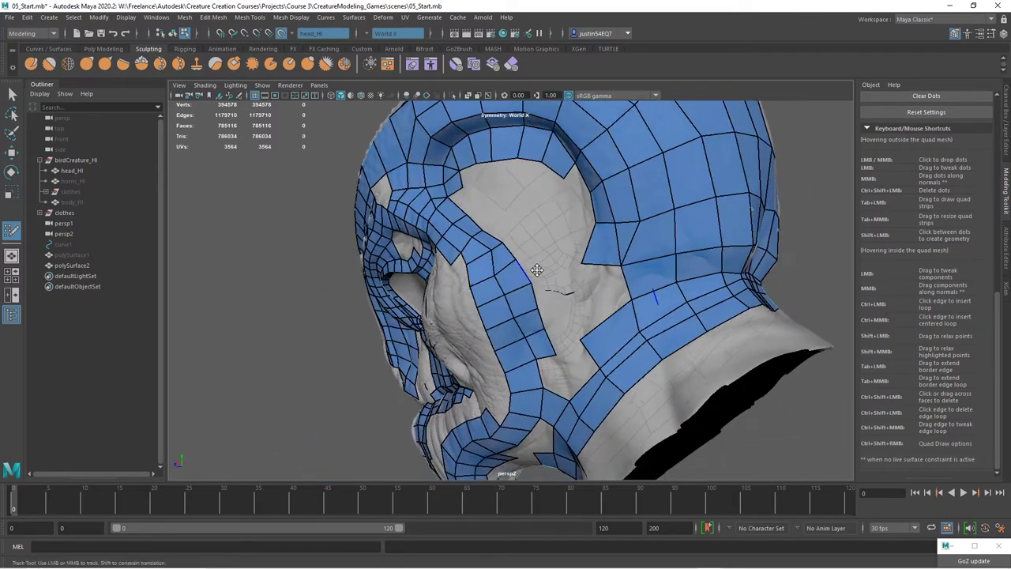
right_click_drag(536, 271, 656, 257, "alt")
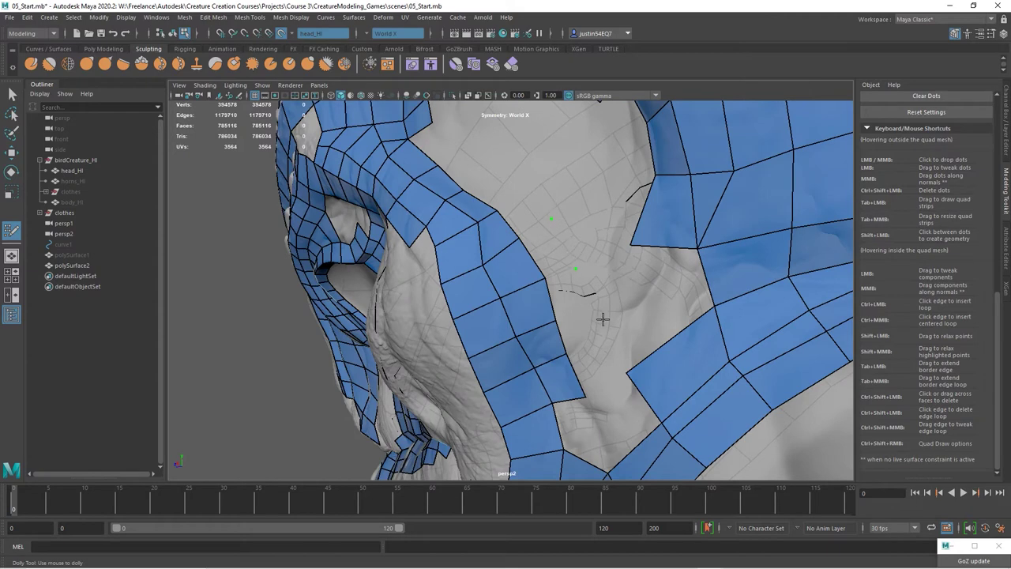
left_click(555, 251, "shift")
left_click(571, 295, "shift")
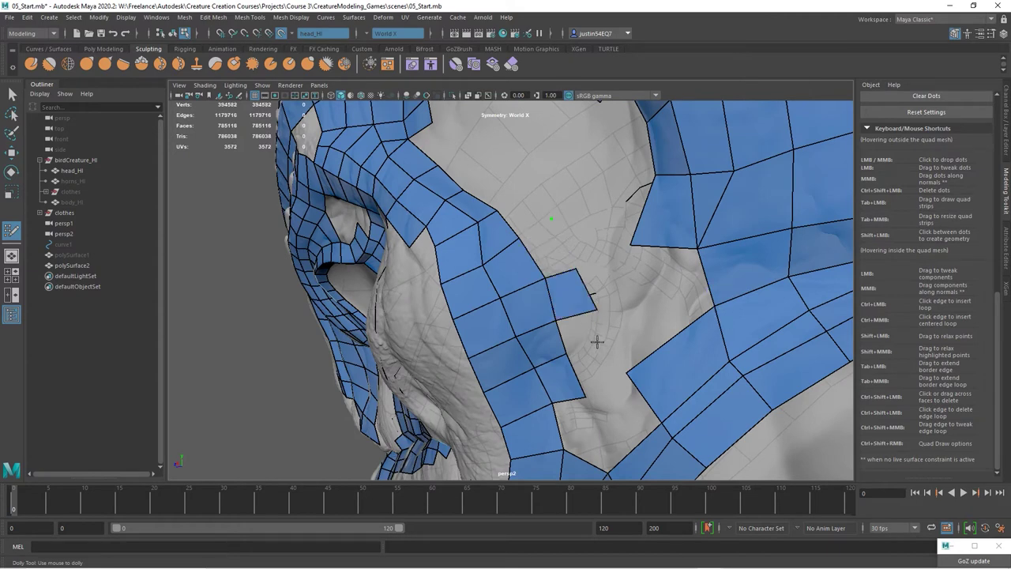
left_click_drag(614, 339, 615, 318, "alt")
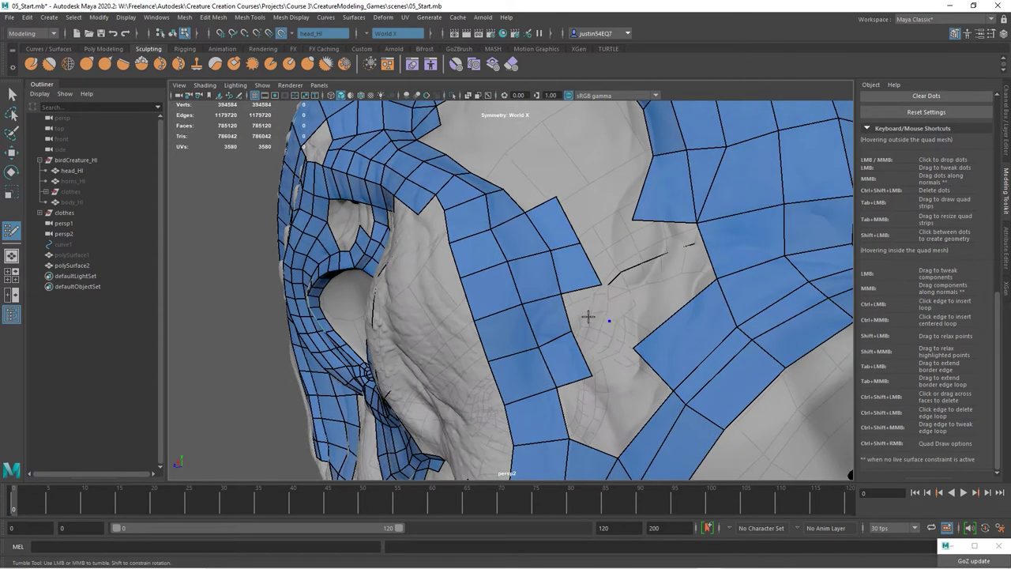
left_click(589, 317, "shift")
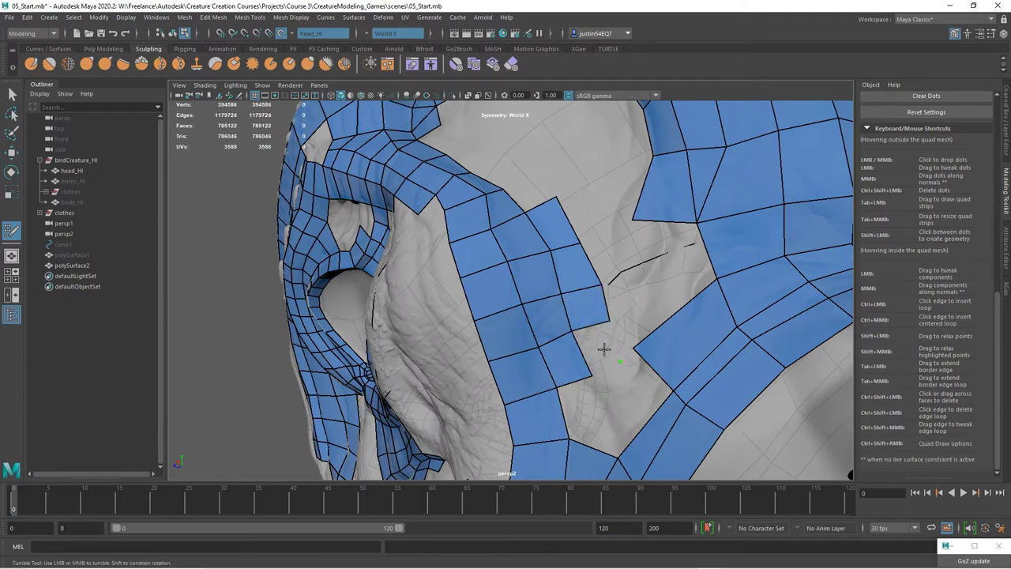
Continue the rear cheek row down to the neck strip and fill the remaining gap between them
left_click(617, 356, "shift")
left_click(612, 403, "shift")
left_click_drag(632, 379, 684, 439, "alt")
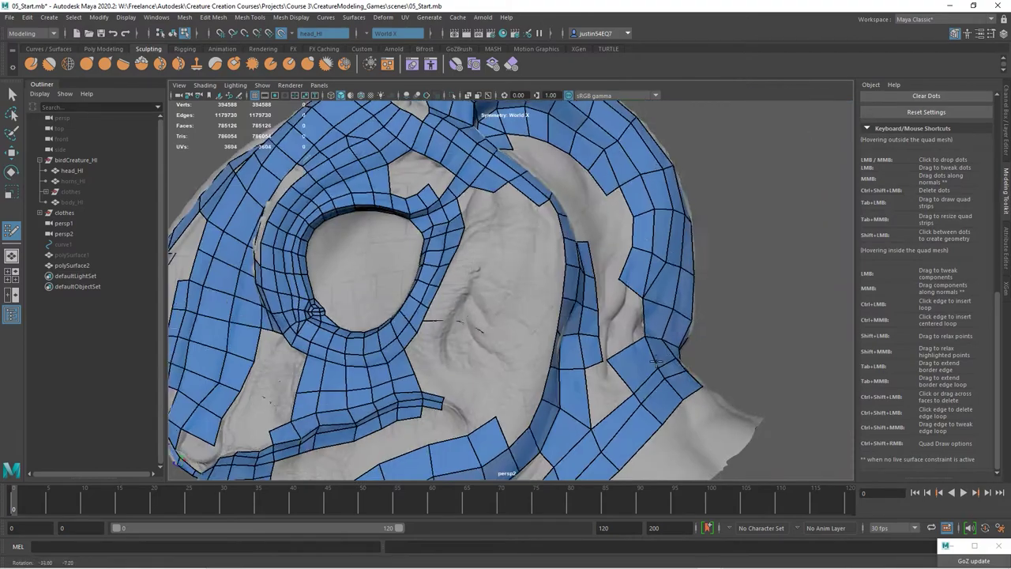
middle_click_drag(684, 439, 545, 338, "alt")
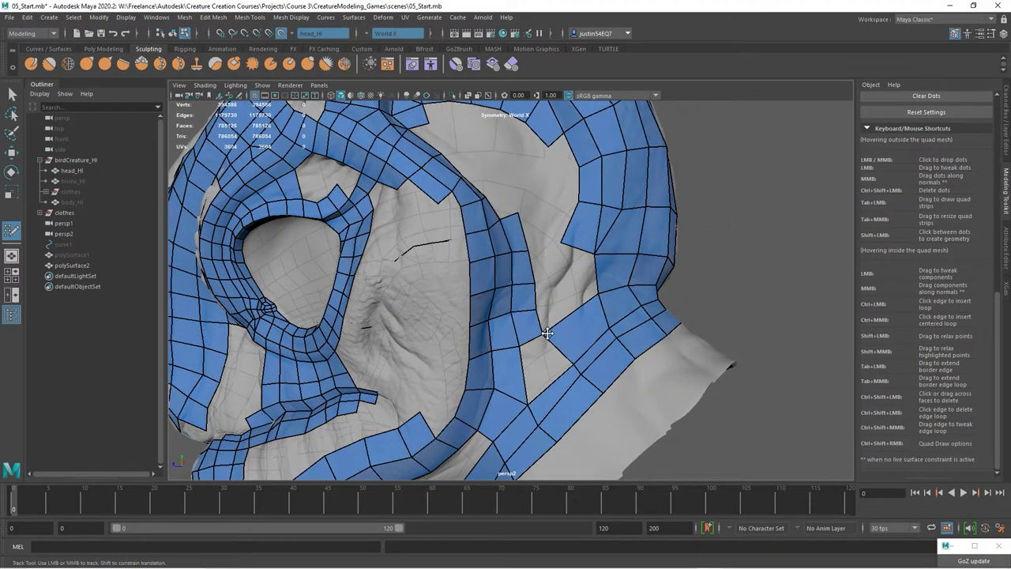
left_click(542, 360, "shift")
Tweak the edges between the rear quads of the crown strip to space them more evenly
left_click_drag(587, 343, 521, 242, "alt")
left_click_drag(509, 163, 501, 165)
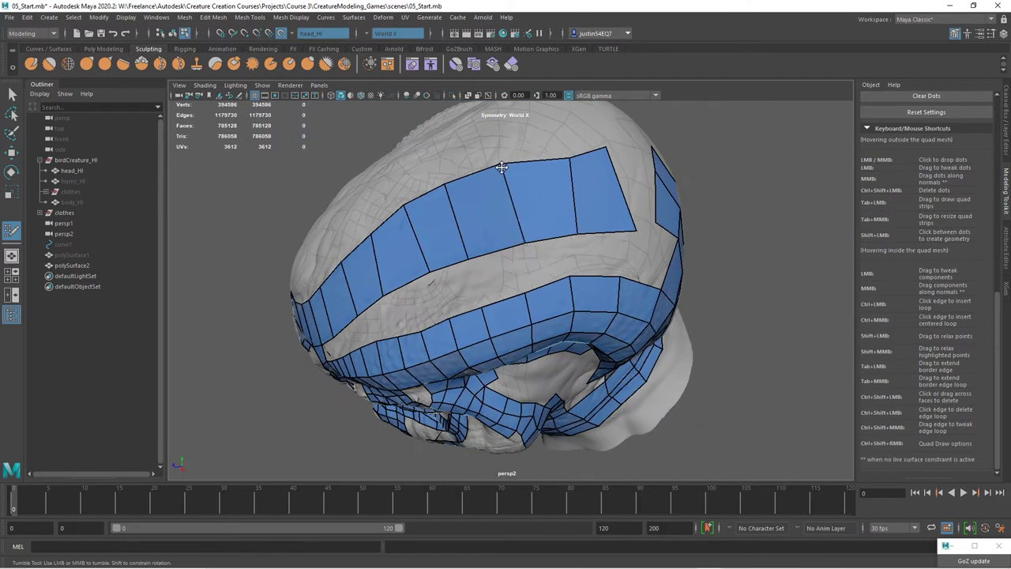
left_click_drag(525, 243, 519, 245)
left_click_drag(586, 234, 577, 235)
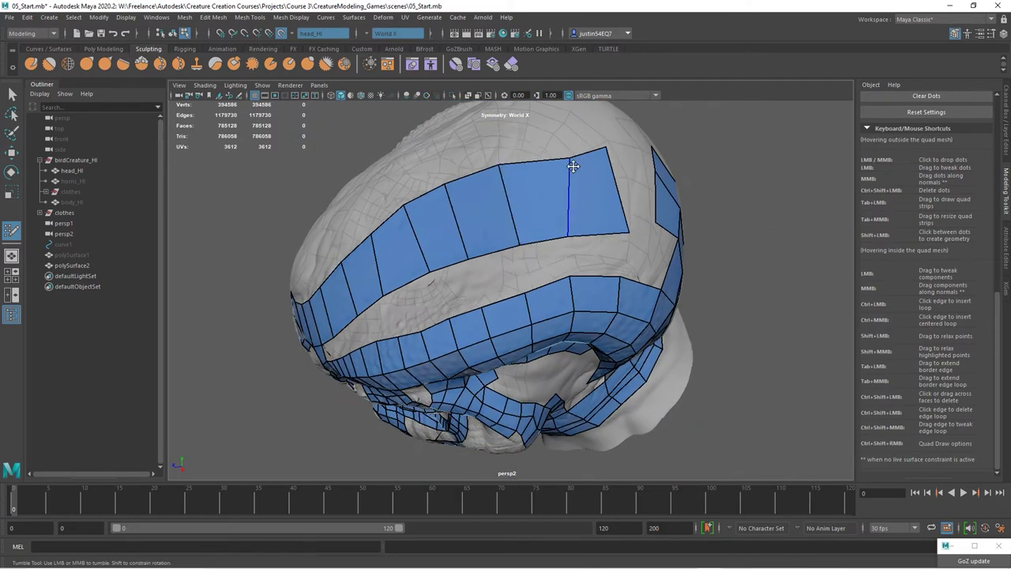
left_click(572, 166, "ctrl")
left_click_drag(574, 264, 593, 264, "alt")
scroll(553, 273, "up", 2)
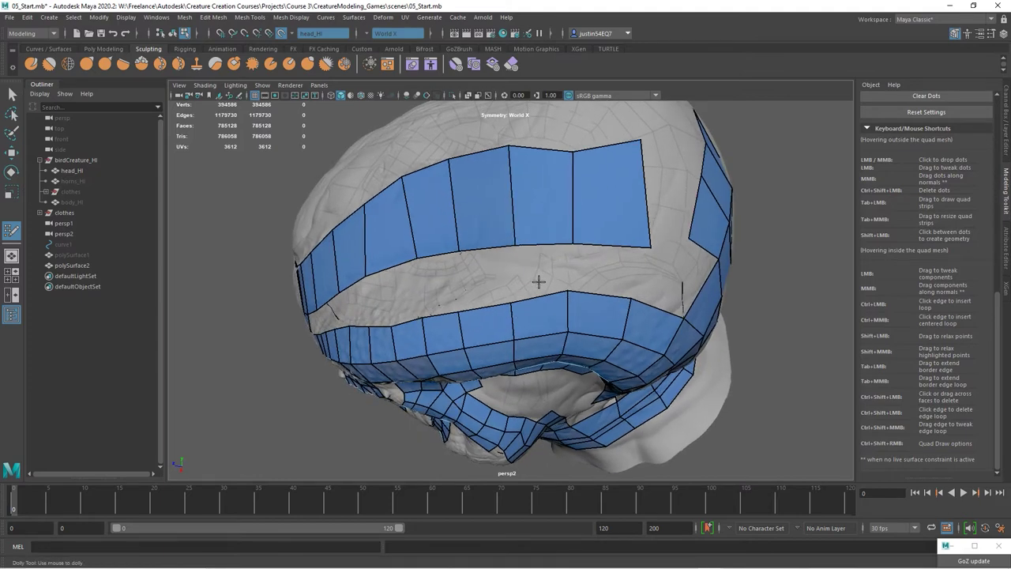
Bridge the rear of the gap between the crown and brow strips with two columns of two quads
left_click_drag(538, 281, 502, 285, "alt")
left_click(537, 299, "shift")
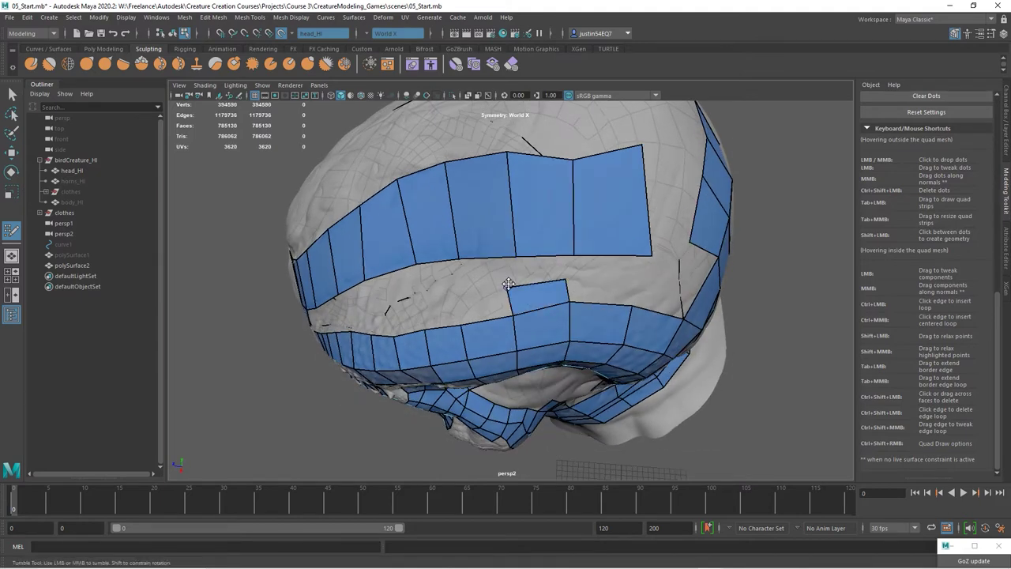
left_click(537, 270, "shift")
left_click_drag(503, 249, 499, 238, "alt")
left_click(609, 262, "shift")
left_click(600, 287, "shift")
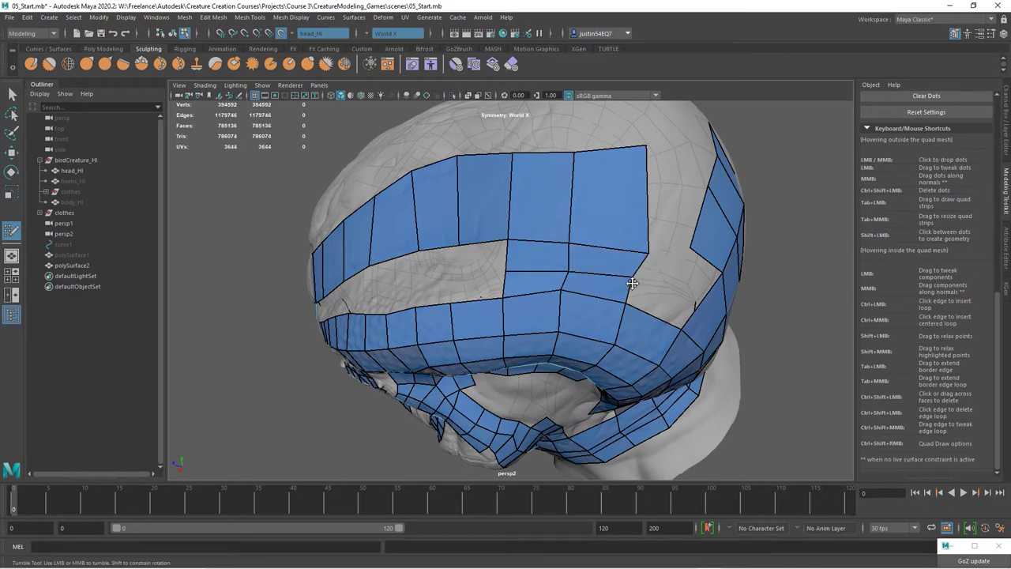
Fill two more columns of quads between the crown and brow strips, working toward the forehead
left_click_drag(635, 280, 698, 282, "alt")
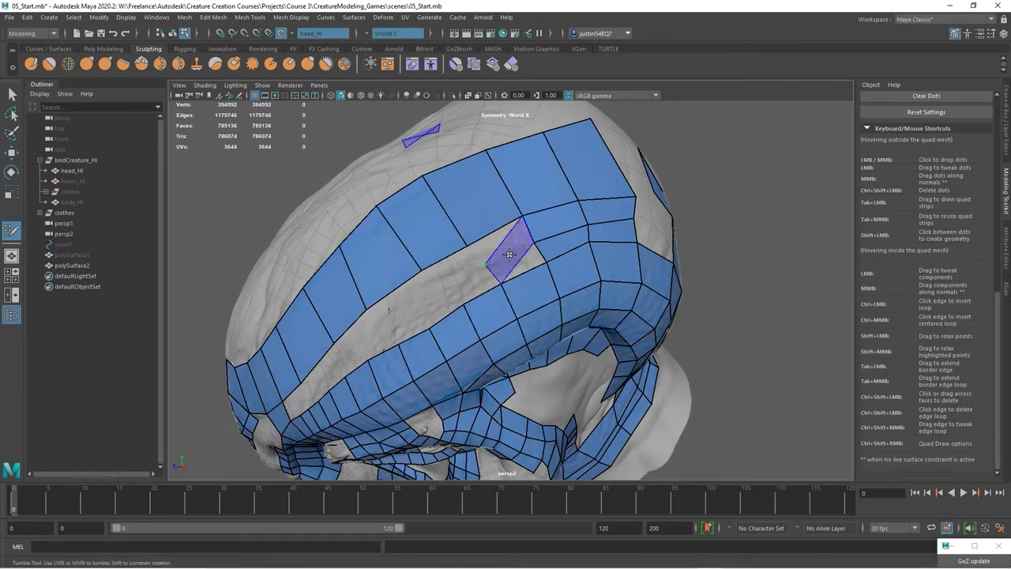
left_click(510, 260, "shift")
left_click(498, 244, "shift")
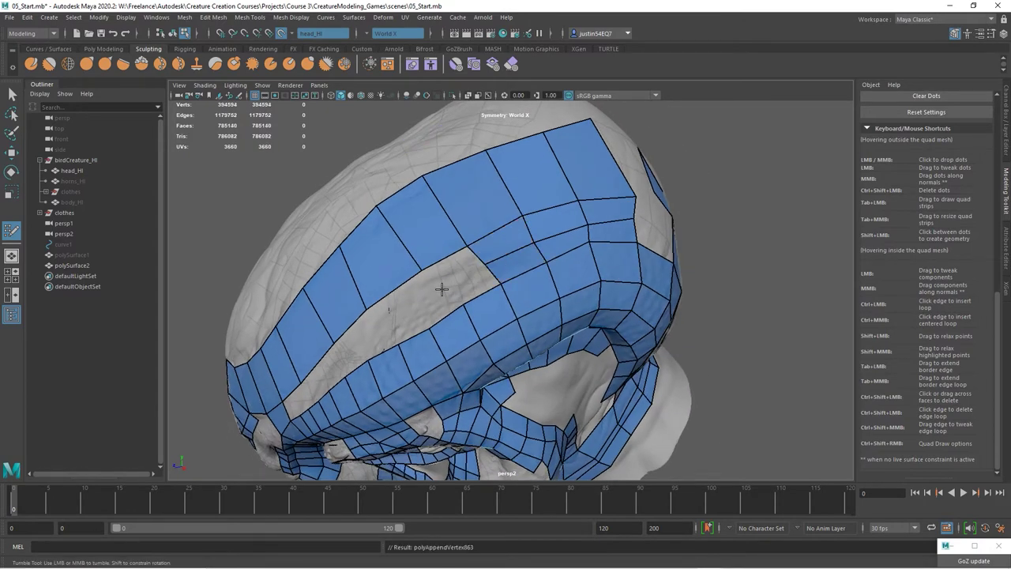
left_click(443, 288)
left_click(458, 269, "shift")
left_click(469, 286, "shift")
left_click_drag(434, 326, 418, 349, "alt")
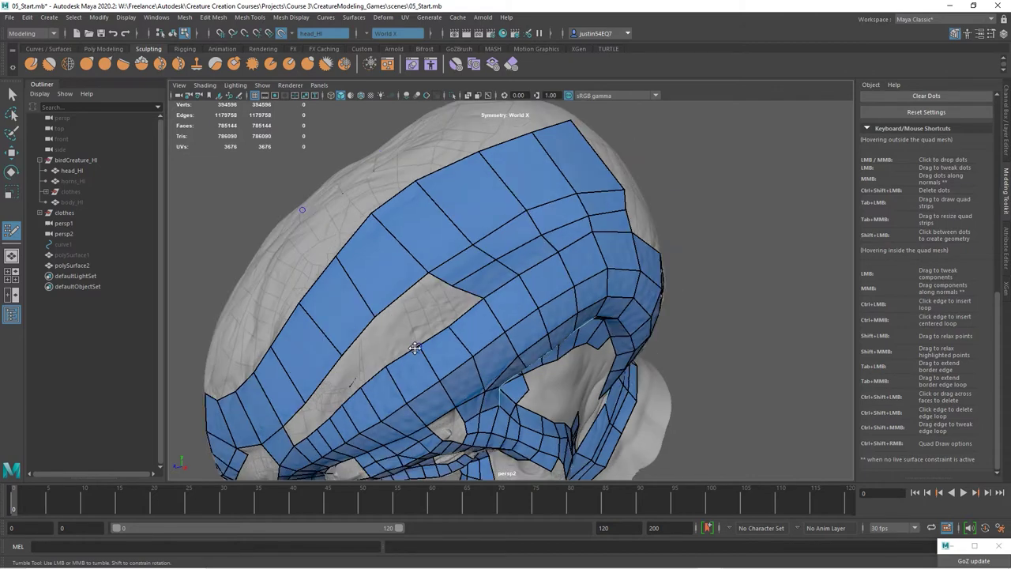
Add another two-quad column at the front of the filled area between the crown and brow strips
left_click_drag(479, 350, 519, 249, "alt")
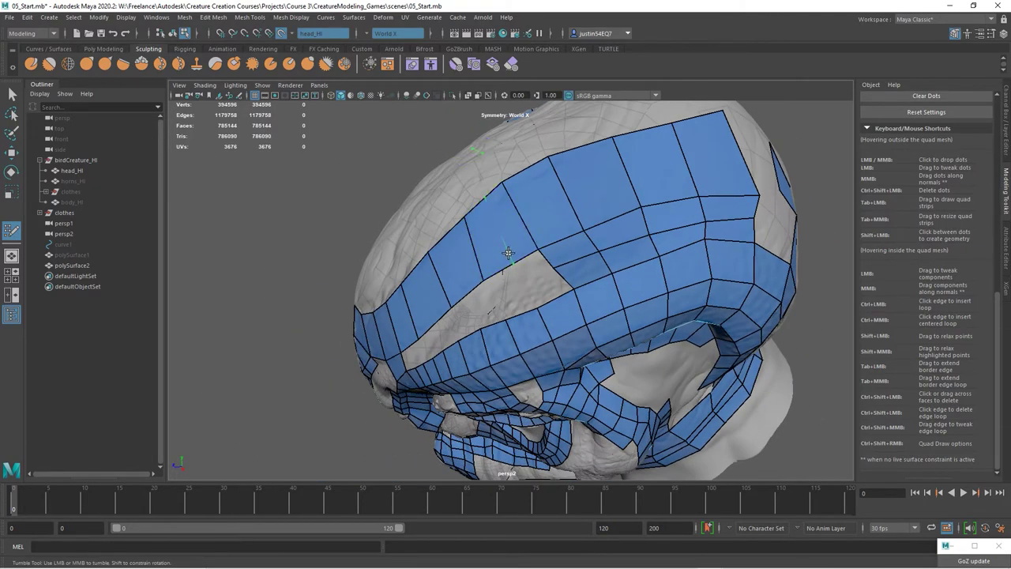
mouse_move(573, 295)
left_mouse_down("alt")
mouse_move(596, 285)
mouse_move(595, 260)
mouse_move(566, 287)
left_mouse_up("alt")
left_click(566, 288, "shift")
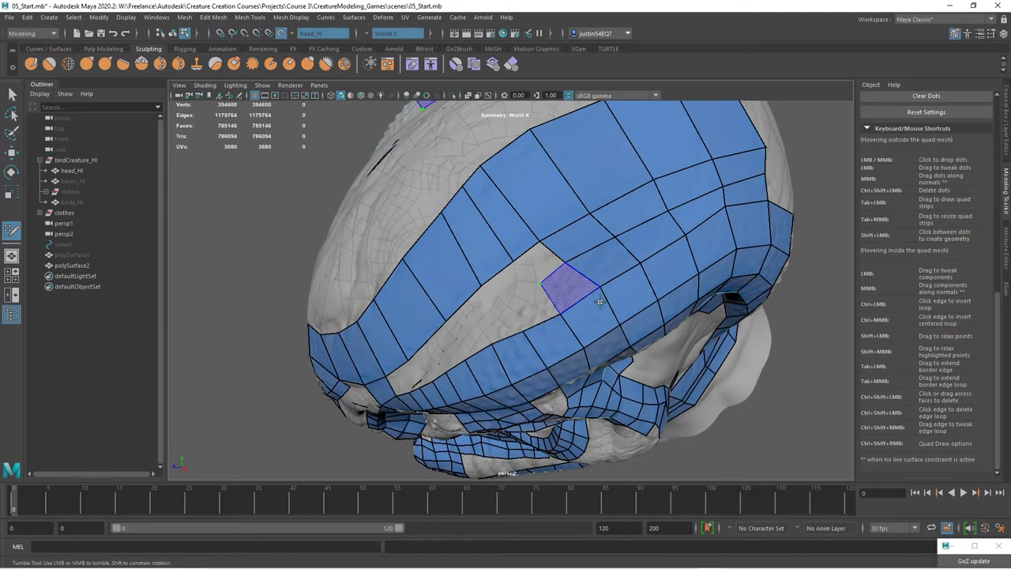
left_click(600, 302, "shift")
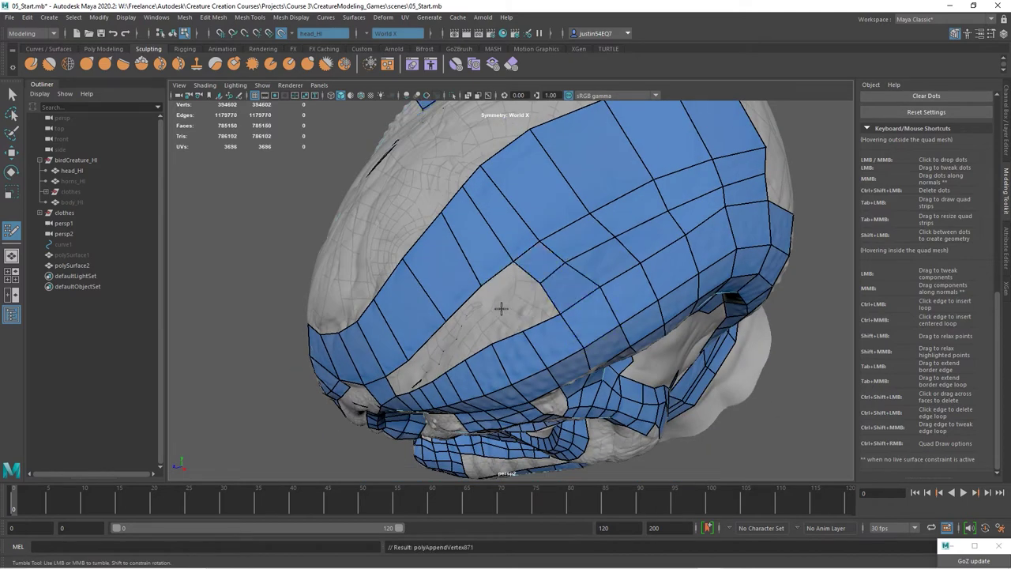
Fill another two-quad column in the gap between the crown and brow strips, and even out the vertices of the filled area
left_click(508, 279, "shift")
left_click(531, 308, "shift")
left_click_drag(537, 292, 547, 270, "alt")
mouse_move(534, 229)
left_mouse_down()
mouse_move(525, 214)
mouse_move(534, 222)
left_mouse_up()
left_click_drag(571, 188, 578, 193)
mouse_move(618, 154)
left_mouse_down()
mouse_move(655, 135)
mouse_move(660, 144)
mouse_move(623, 164)
left_mouse_up()
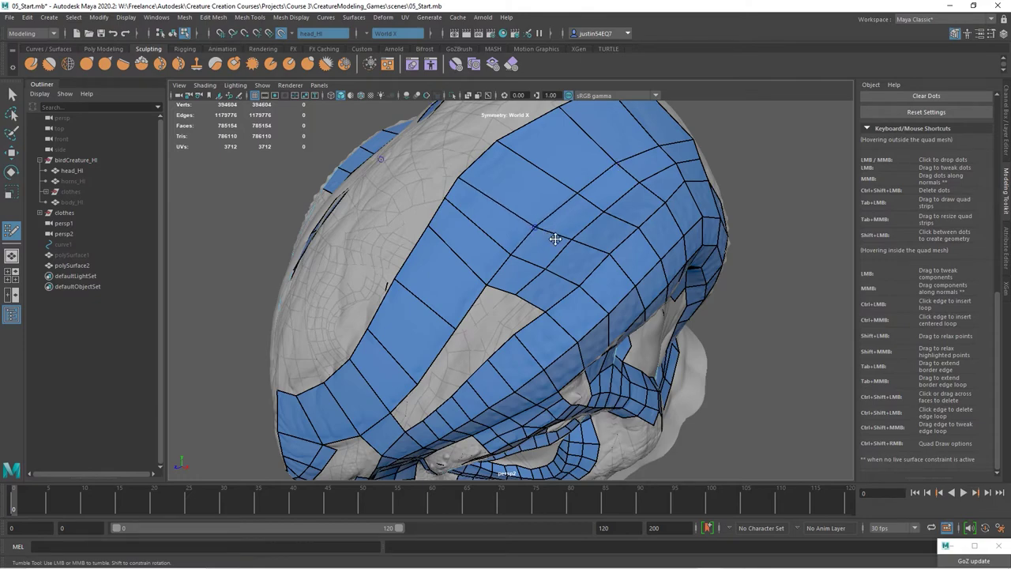
Add one more two-quad column between the crown and brow strips, and close the gap's narrow front tip with two quads
left_click_drag(555, 237, 553, 275, "alt")
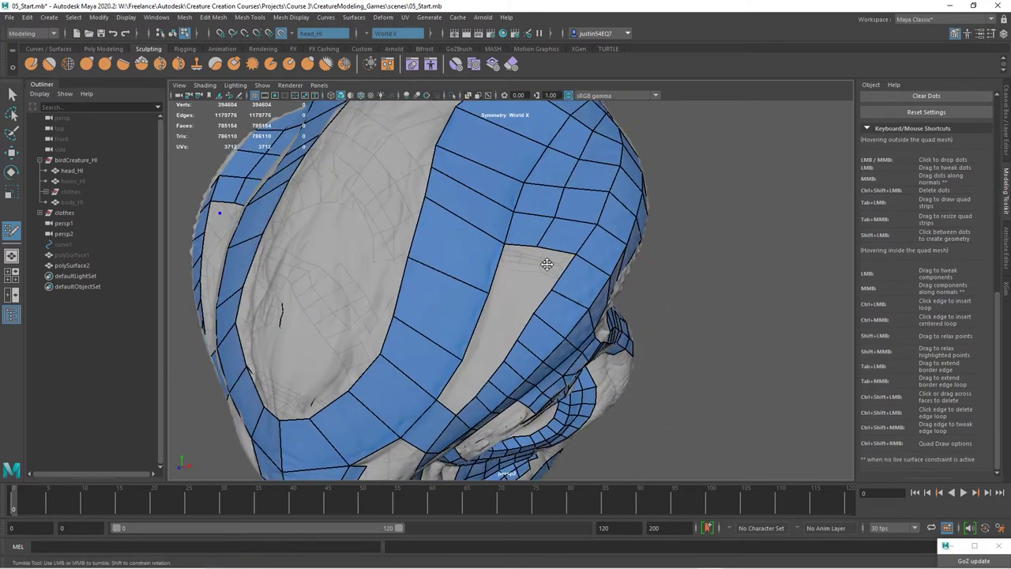
left_click(539, 264, "shift")
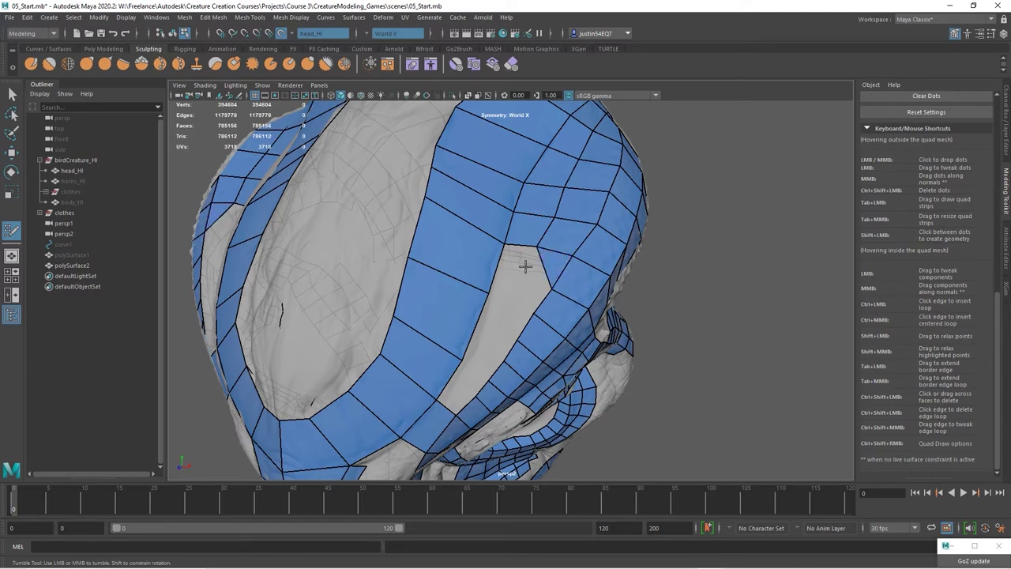
left_click(541, 281, "shift")
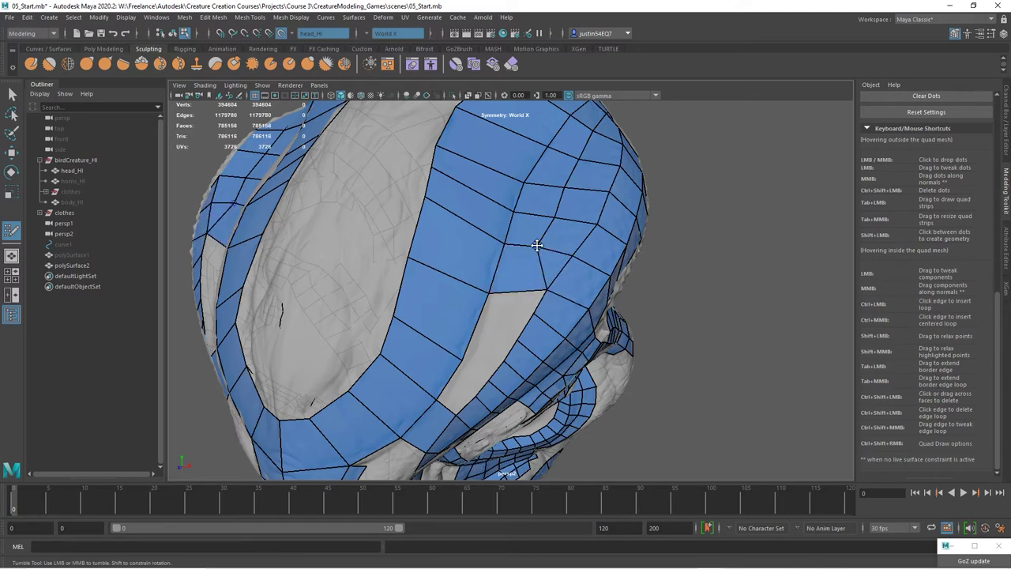
left_click_drag(544, 242, 542, 282, "alt")
left_click(426, 362, "shift")
left_click(434, 344, "shift")
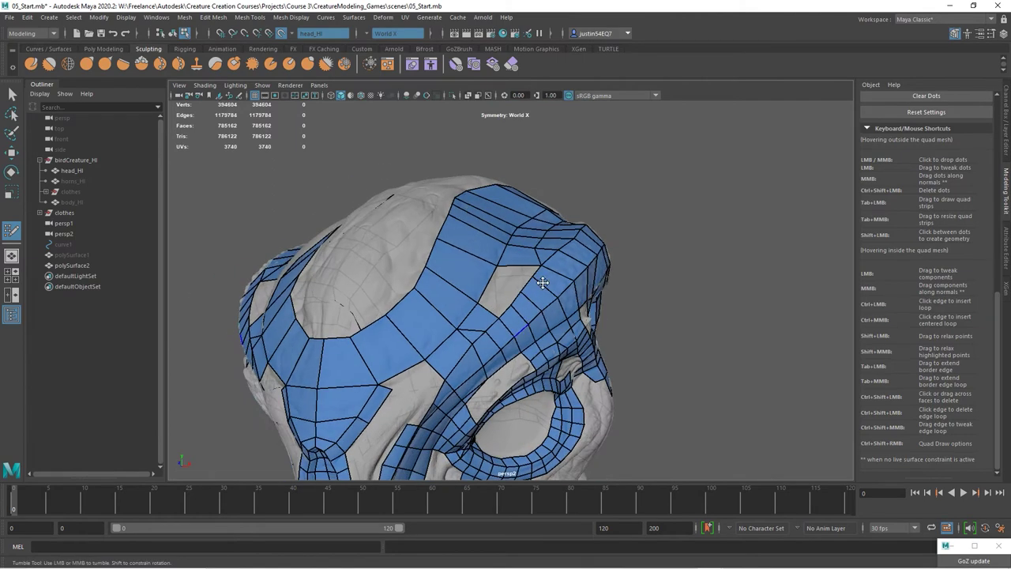
Bridge the left and right crown strips across the forehead with a row of four quads and adjust its inner vertices
left_click_drag(549, 242, 483, 276, "alt")
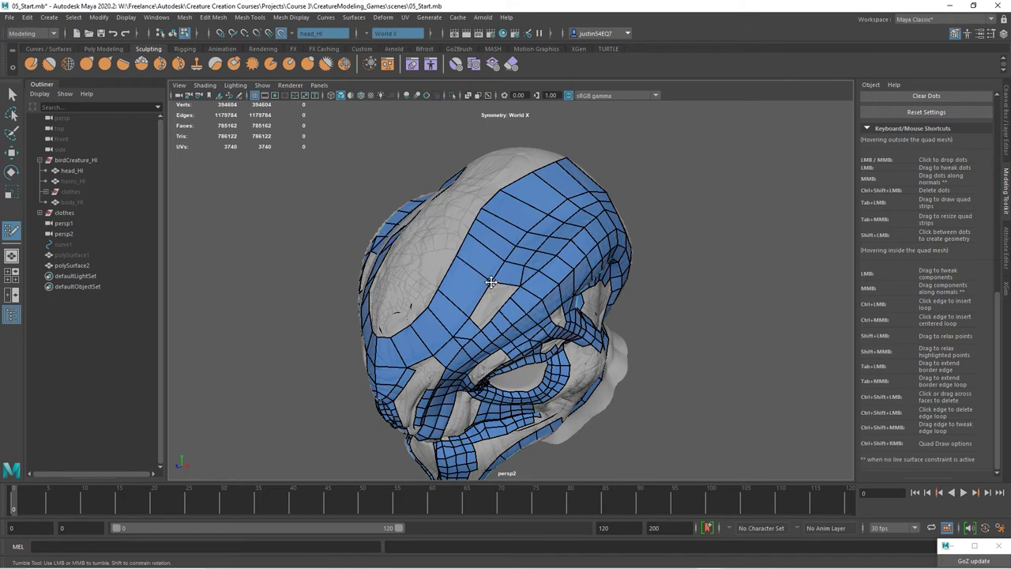
left_click_drag(492, 282, 553, 309, "alt")
right_click_drag(553, 308, 475, 271, "alt")
middle_click_drag(475, 271, 504, 284, "alt")
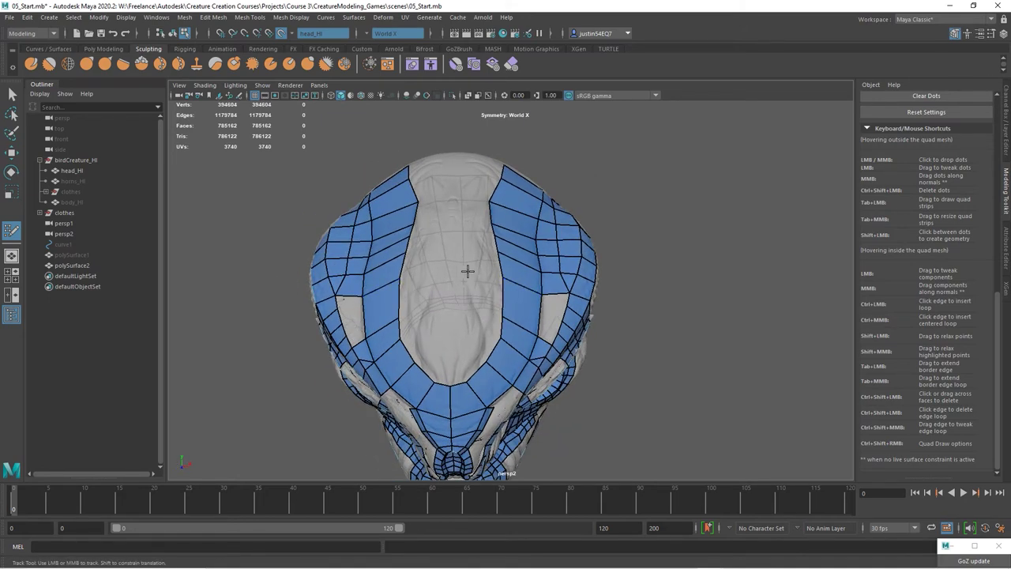
left_click(469, 318)
left_click(468, 296, "shift")
scroll(468, 296, "up", 3)
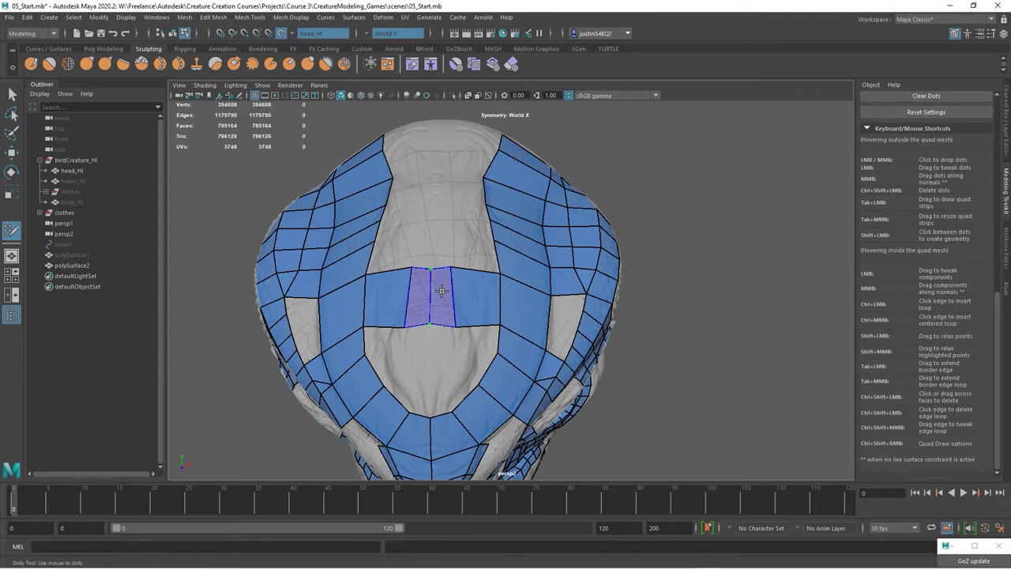
left_click(448, 291, "shift")
left_click_drag(452, 268, 459, 269)
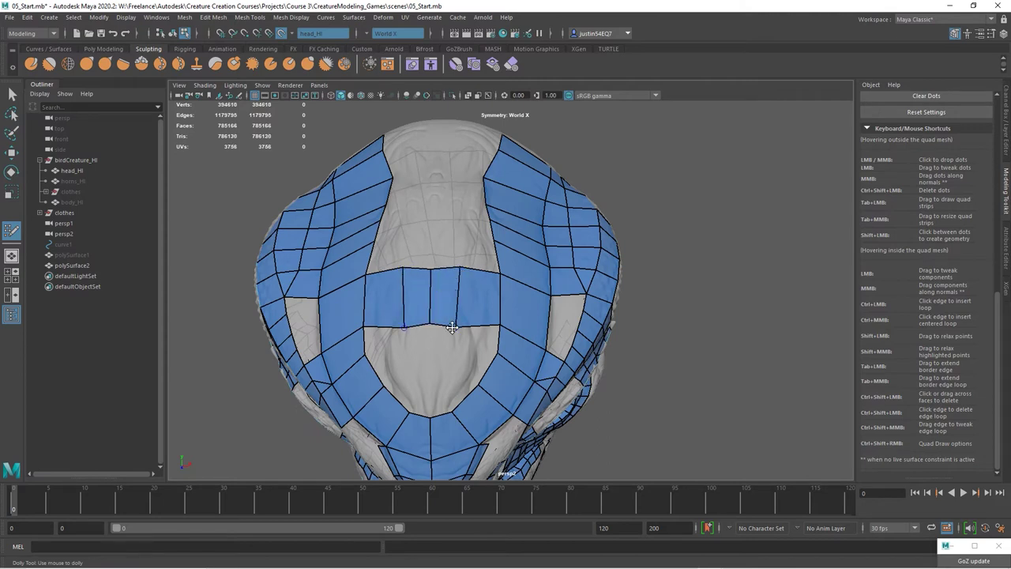
Add a second row of four quads in front of the forehead bridge, and extend two centre quads from the opening's front border
left_click_drag(458, 332, 440, 343, "alt")
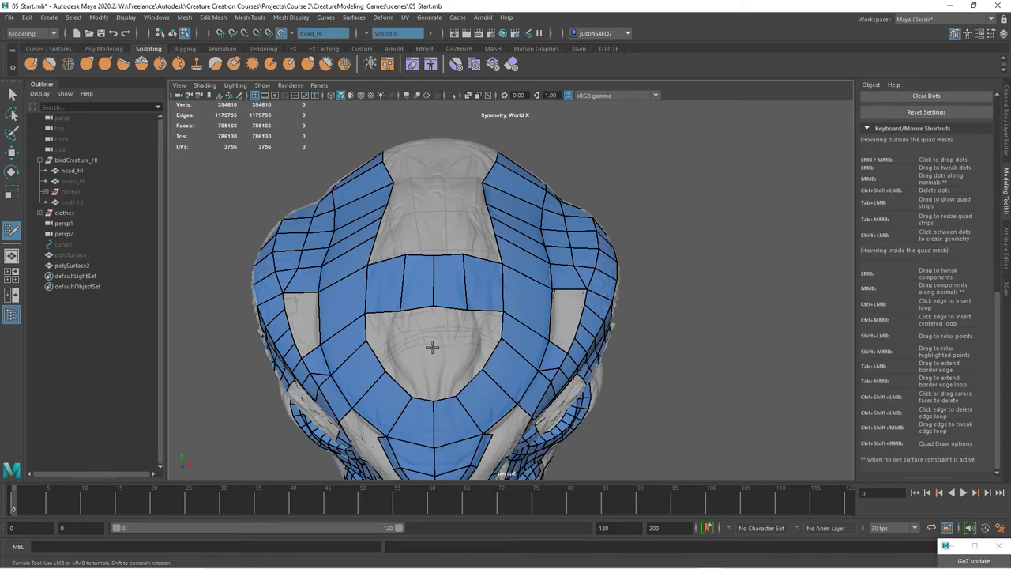
left_click(458, 328, "shift")
mouse_move(457, 328)
left_mouse_down("alt")
mouse_move(462, 337)
mouse_move(457, 319)
mouse_move(432, 332)
mouse_move(458, 333)
left_mouse_up("alt")
left_click(445, 334, "shift")
left_click_drag(425, 395, 424, 365)
left_click_drag(437, 365, 431, 365)
right_click_drag(479, 342, 476, 357, "alt")
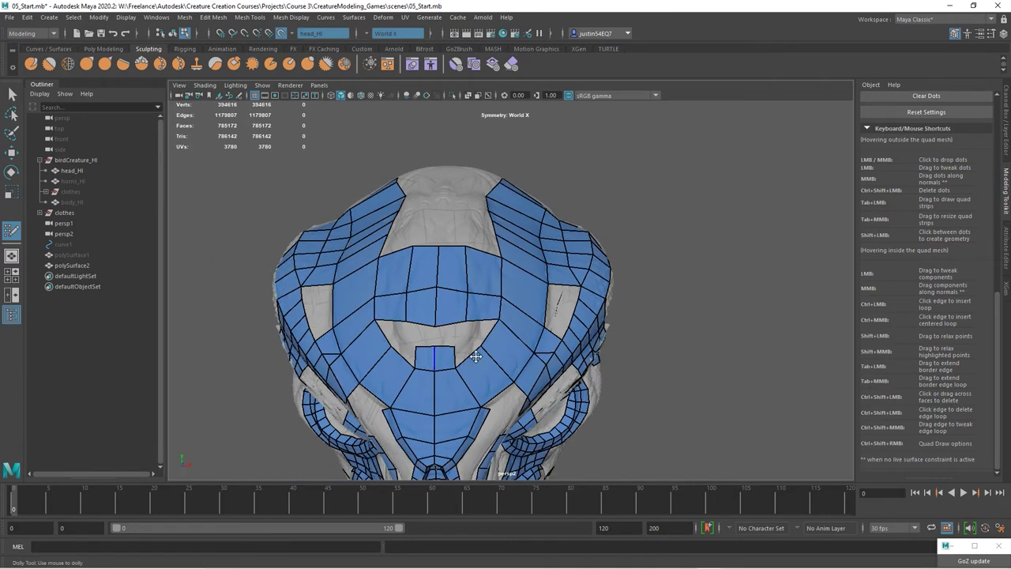
Bridge the crown strips across the back of the head with a row of four quads and adjust their spacing
left_click_drag(499, 341, 555, 304, "alt")
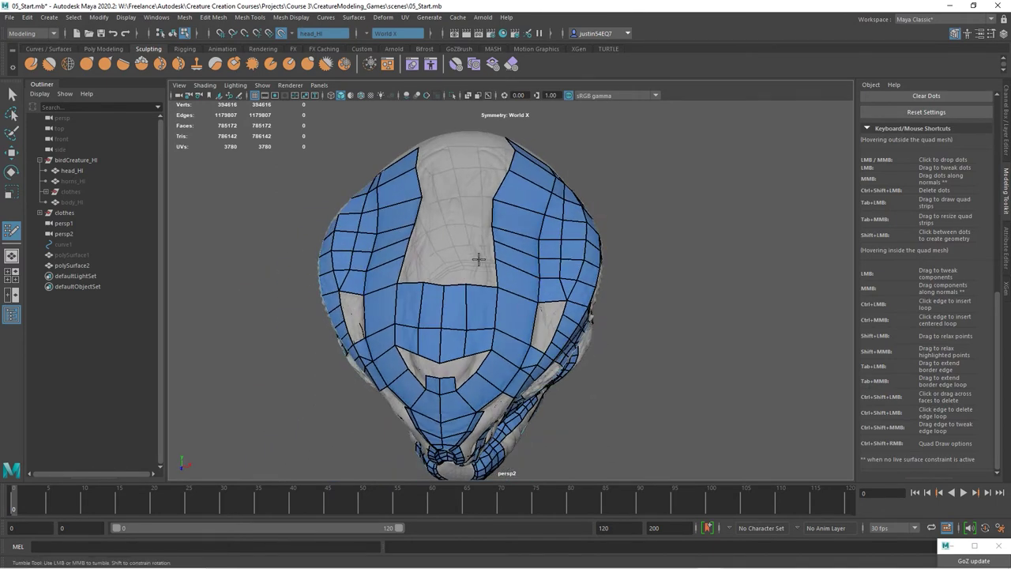
left_click_drag(479, 259, 530, 292, "alt")
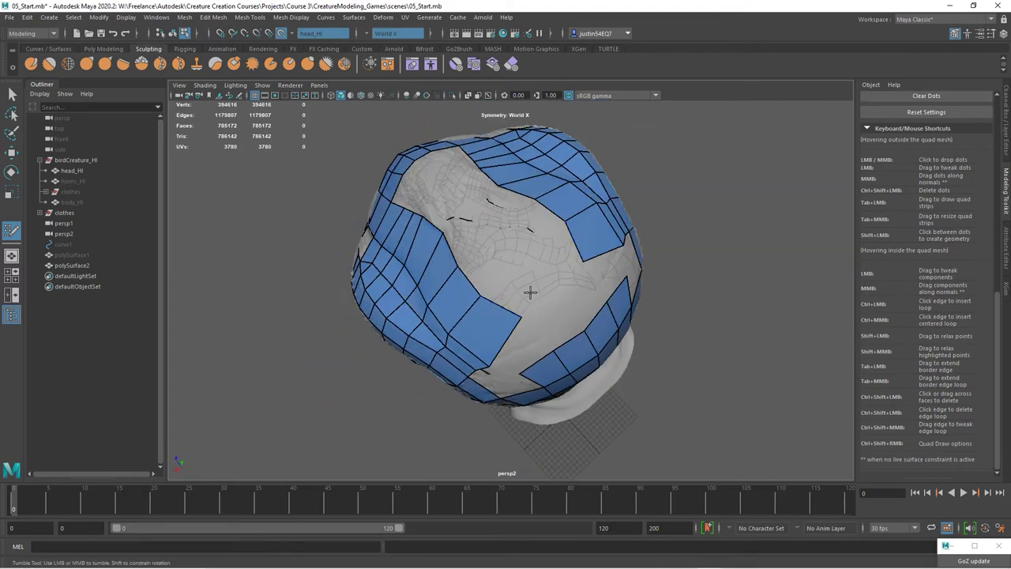
right_click_drag(530, 292, 526, 257, "alt")
left_click(528, 289, "shift")
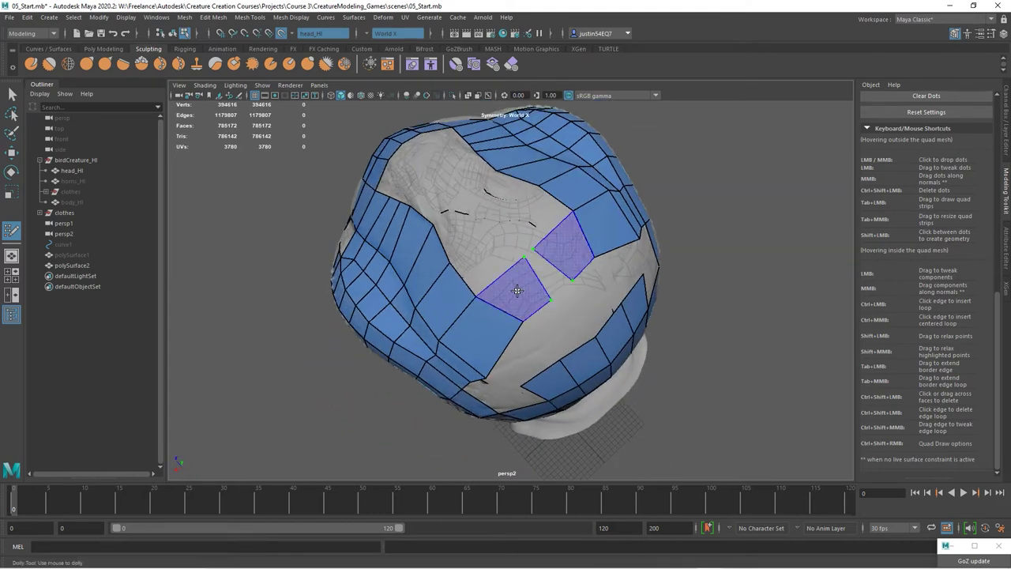
left_click_drag(549, 299, 545, 299)
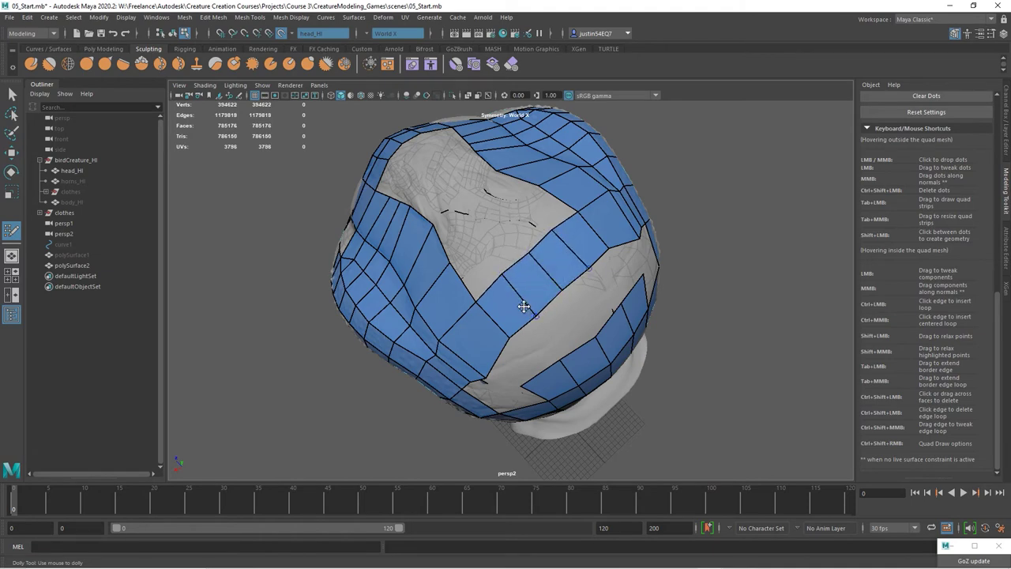
Add two quads along the inner rim of the eye socket at its upper front
left_click_drag(456, 165, 538, 235, "alt")
scroll(538, 235, "up", 3)
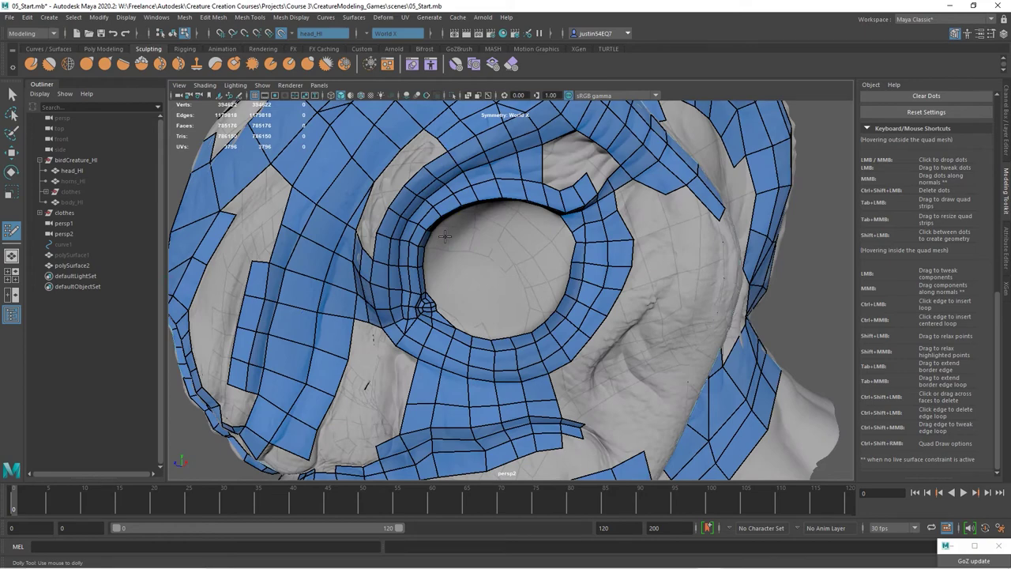
scroll(445, 233, "up", 3)
left_click_drag(444, 178, 403, 193, "alt")
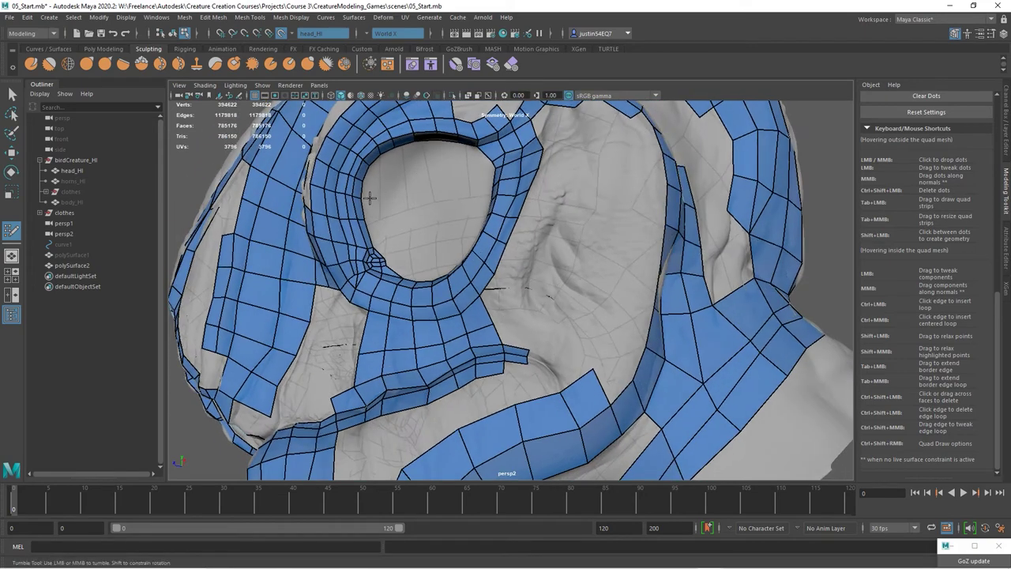
left_click(370, 188, "shift")
Add two quads to the eye-side edge of the strip that runs down between the nose and the eye
left_click_drag(373, 197, 579, 220, "alt")
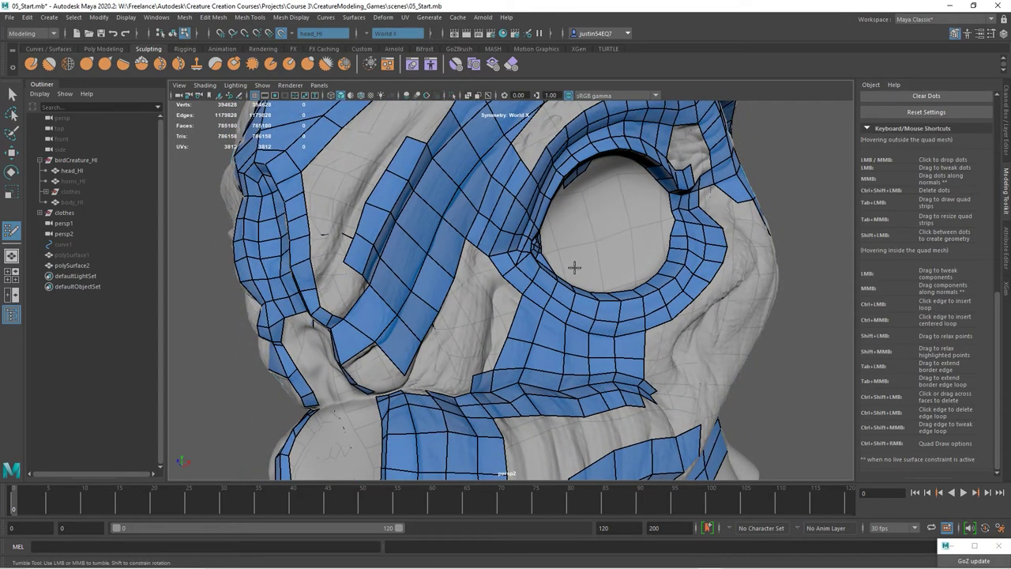
left_click_drag(574, 267, 543, 293, "alt")
left_click_drag(643, 306, 564, 257, "alt")
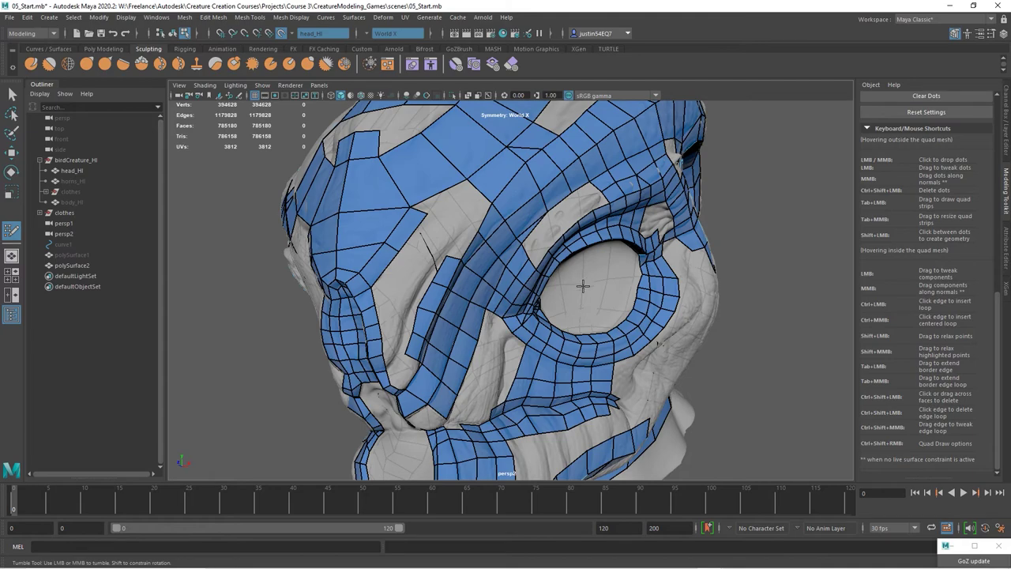
left_click_drag(598, 289, 626, 302, "alt")
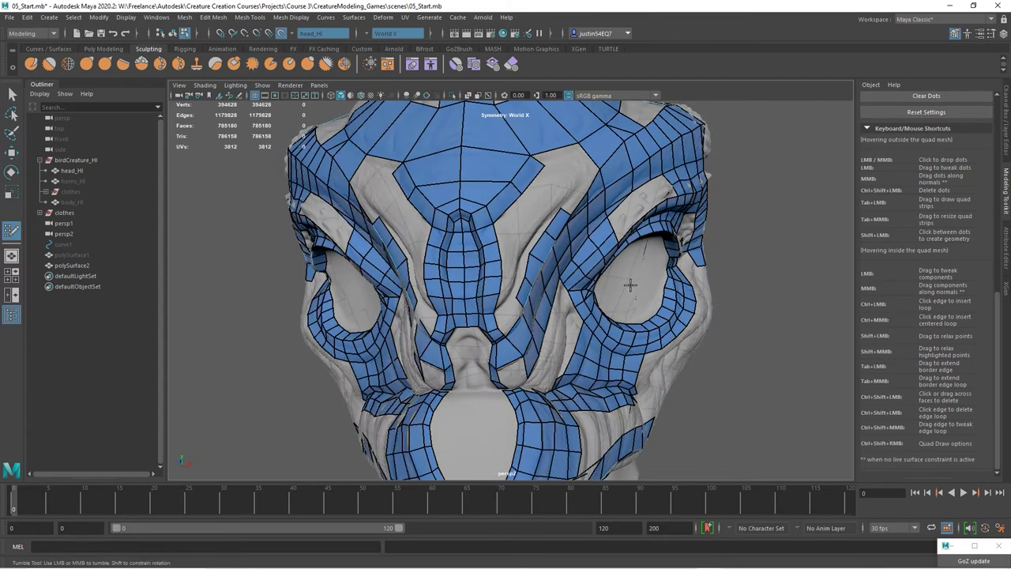
left_click_drag(630, 284, 474, 286, "alt")
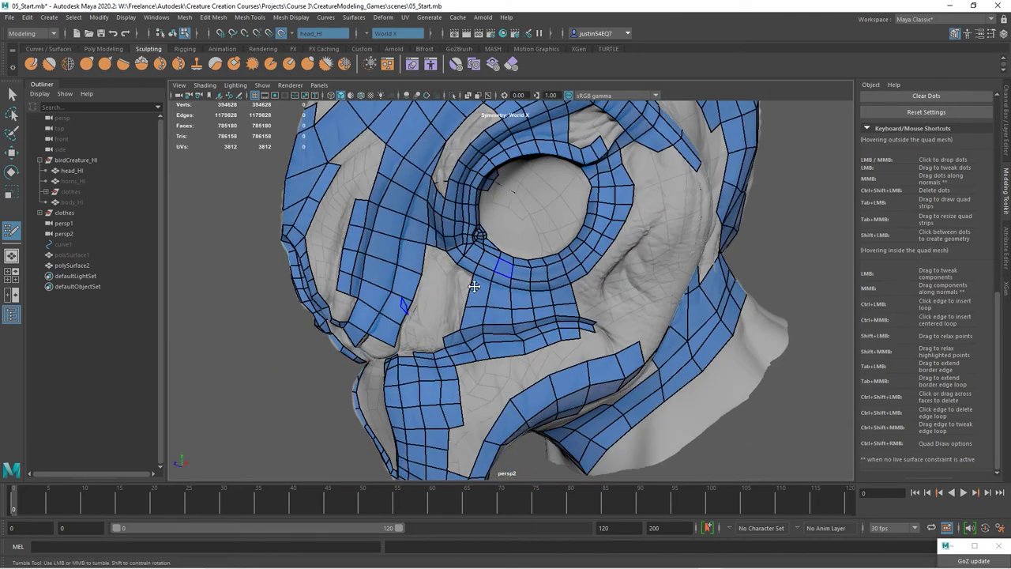
right_click_drag(474, 286, 464, 300, "alt")
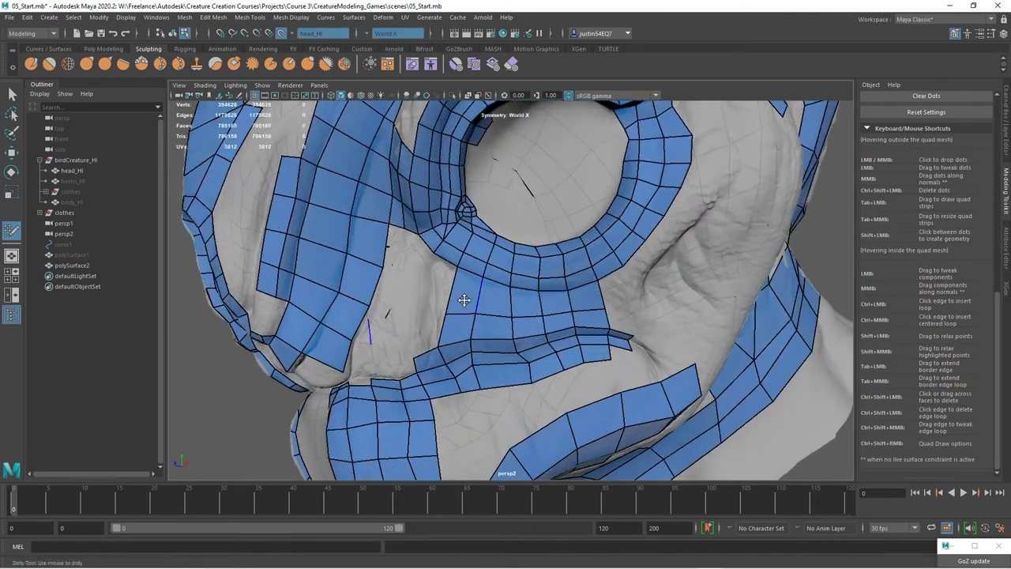
left_click(396, 294, "shift")
left_click(393, 346)
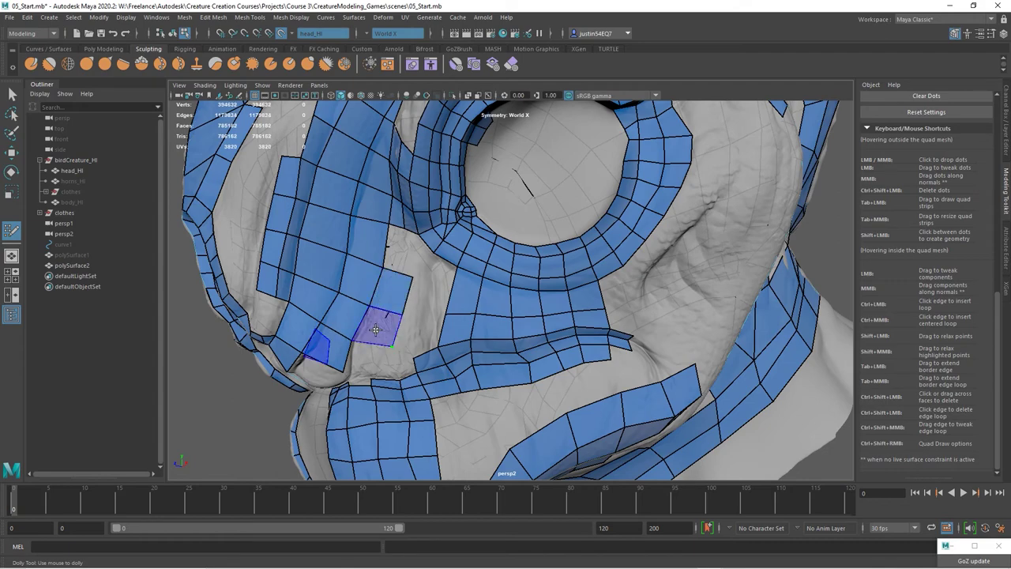
left_click_drag(420, 334, 466, 244, "alt")
middle_click_drag(466, 244, 514, 352, "alt")
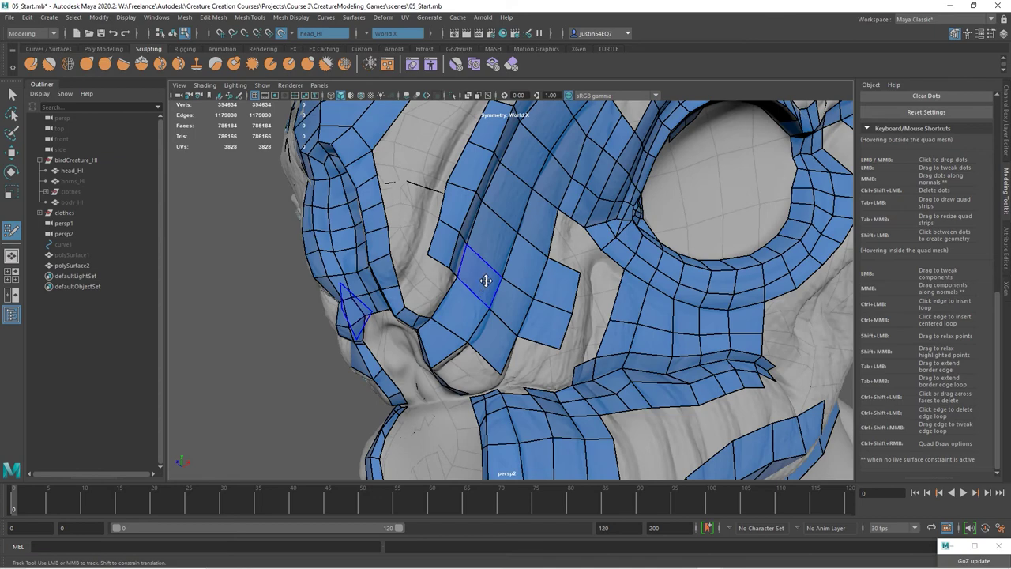
Close the remaining forehead opening with faces at its centre and on both sides, and relax the surrounding vertices
left_click_drag(486, 281, 514, 294, "alt")
right_click_drag(514, 293, 295, 252, "alt")
left_click_drag(580, 292, 511, 291, "alt")
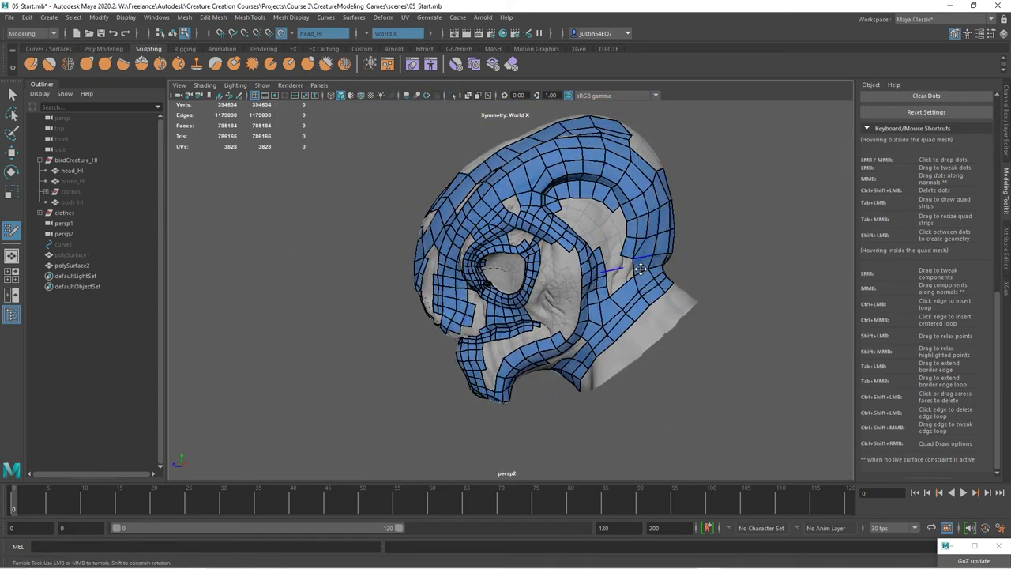
left_click_drag(479, 286, 568, 217, "alt")
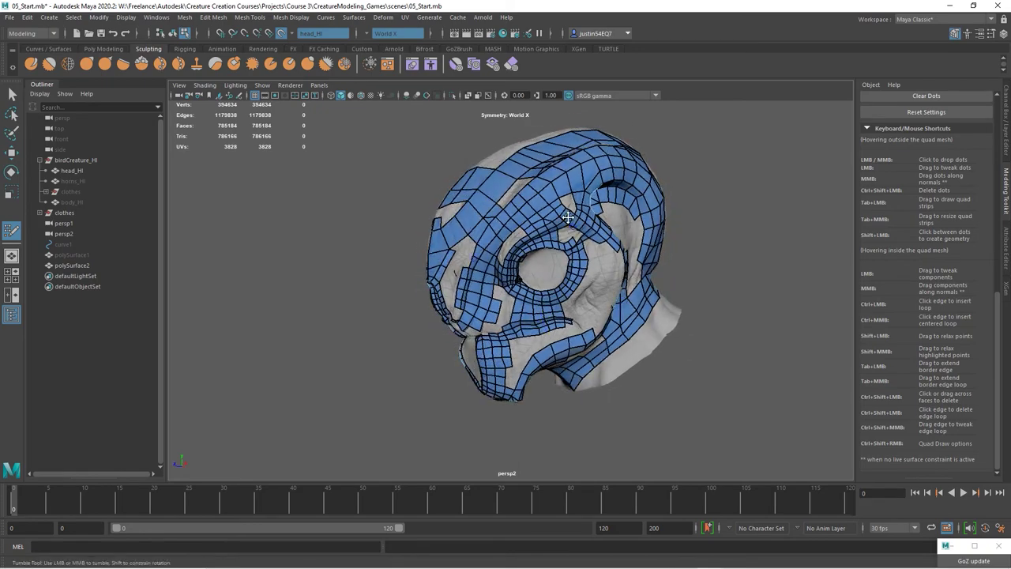
left_click_drag(497, 295, 592, 298, "alt")
right_click_drag(592, 298, 663, 279, "alt")
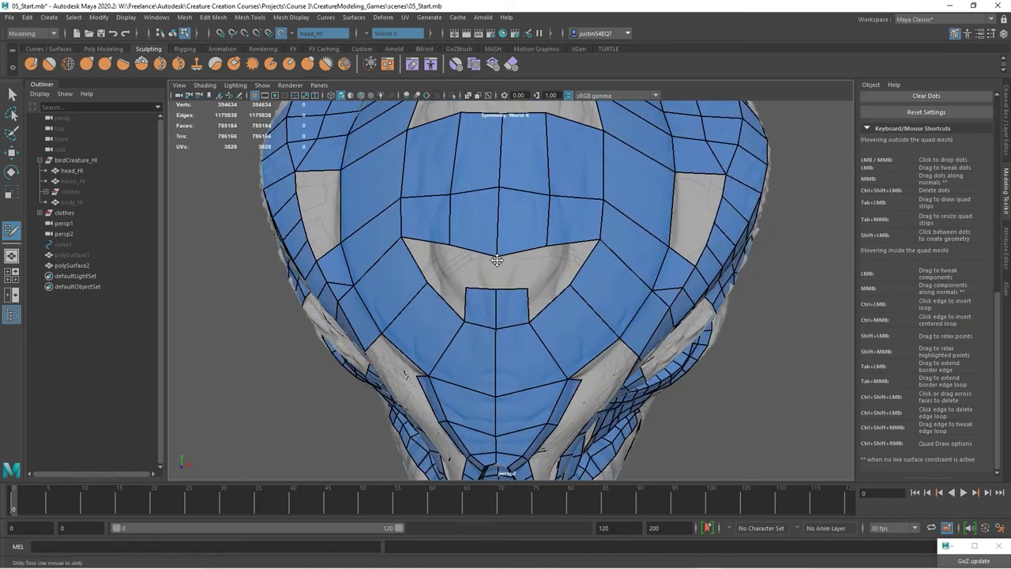
left_click_drag(550, 247, 537, 250)
left_click(517, 271, "shift")
left_click_drag(583, 318, 532, 314, "alt")
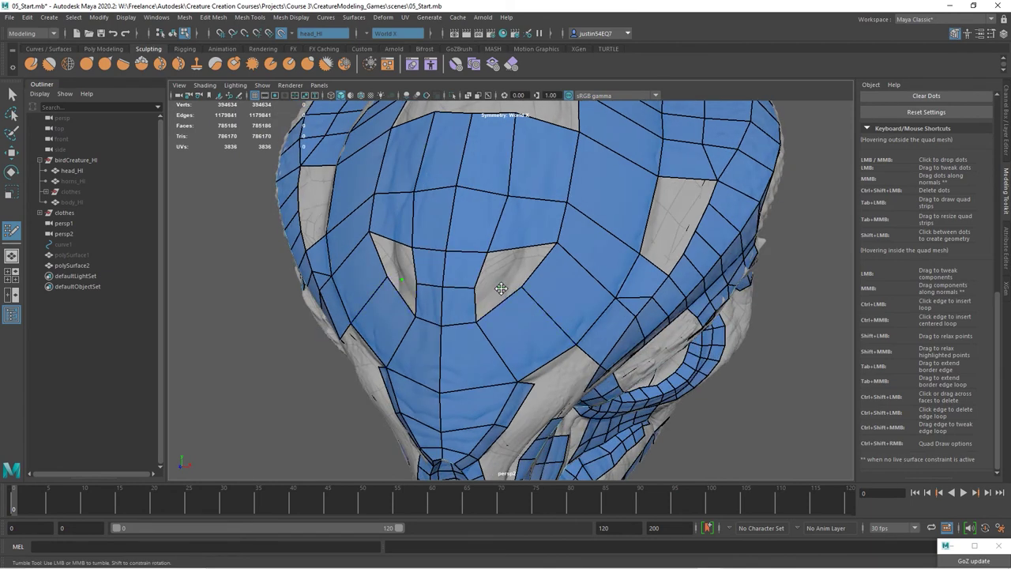
left_click(511, 267, "shift")
left_click_drag(467, 280, 512, 185, "shift")
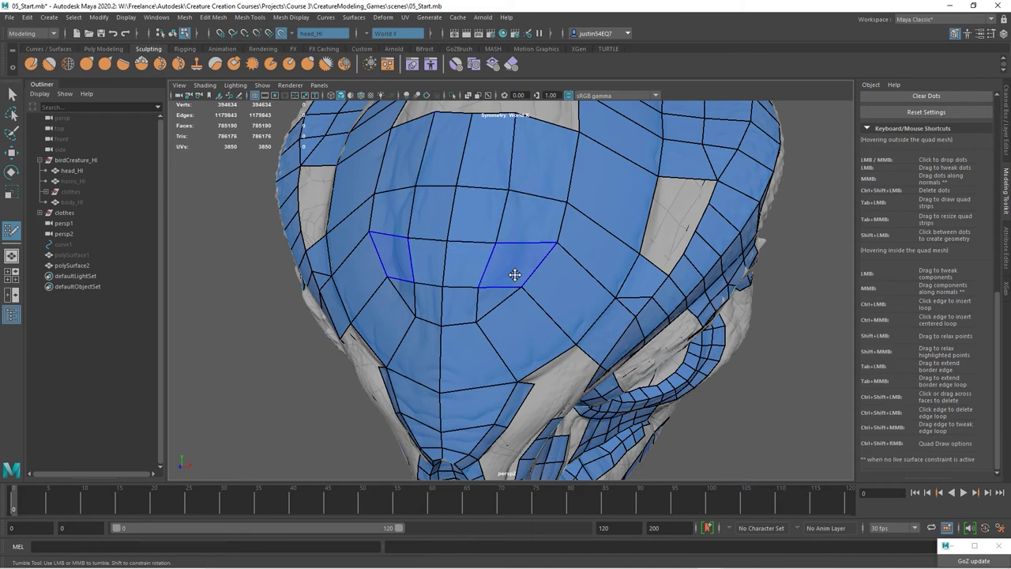
Add a row of four quads across the crown opening behind the filled forehead
scroll(514, 276, "down", 5)
mouse_move(514, 289)
left_mouse_down("alt")
mouse_move(505, 279)
mouse_move(463, 286)
left_mouse_up("alt")
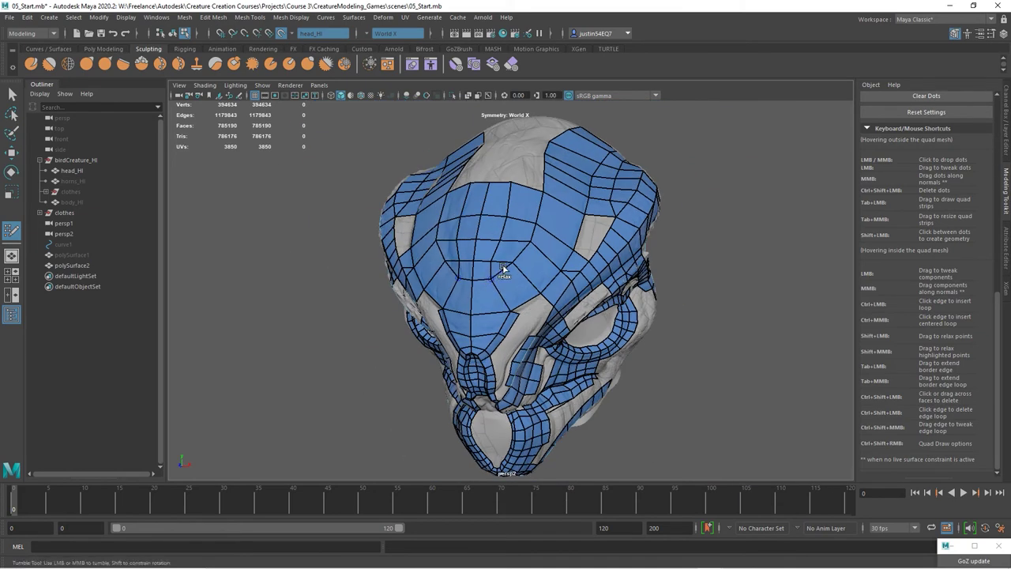
left_click_drag(523, 267, 616, 357, "alt")
middle_click_drag(616, 357, 613, 340, "alt")
right_click_drag(614, 340, 676, 321, "alt")
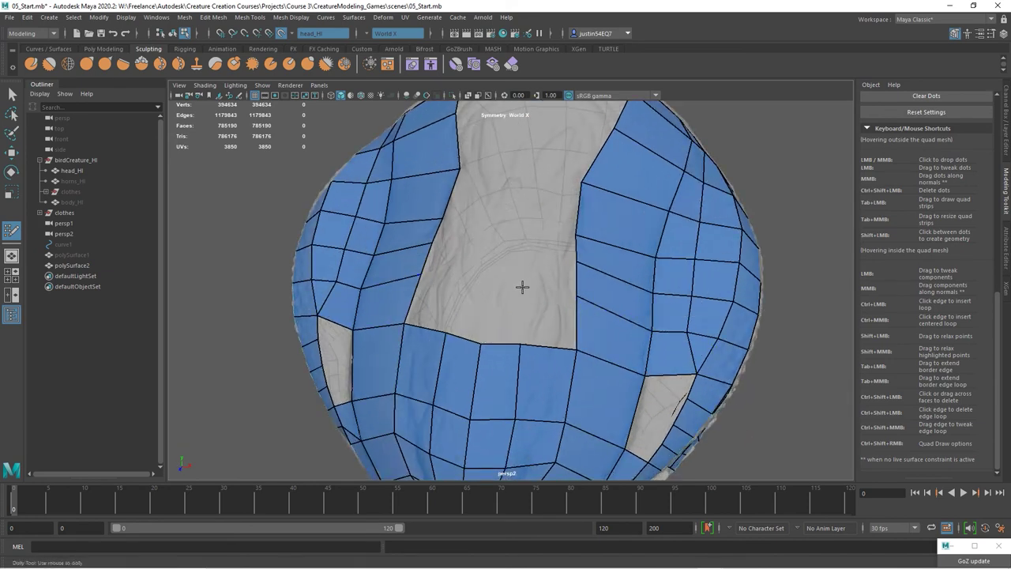
left_click(524, 317, "shift")
left_click(517, 320, "shift")
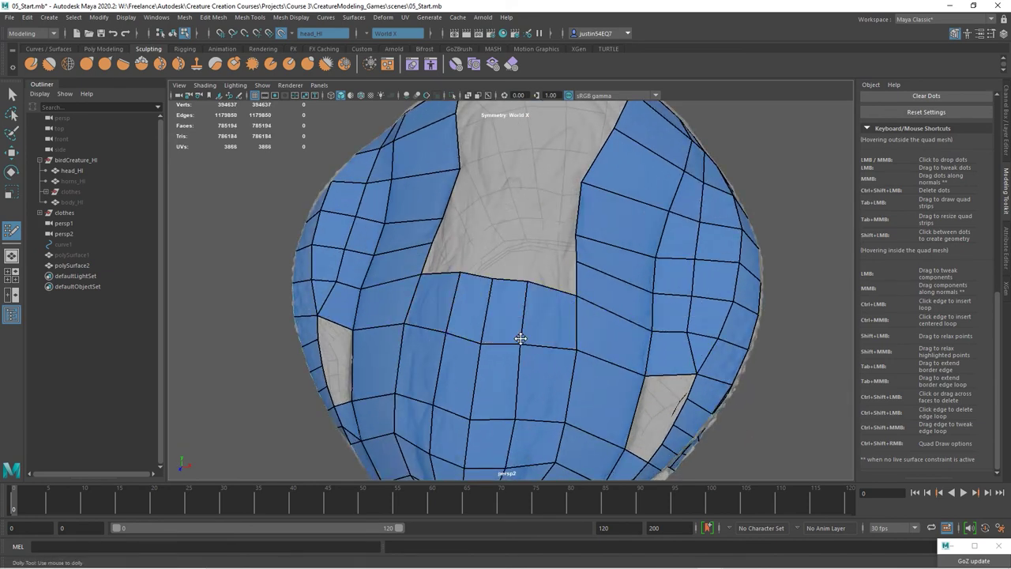
Tweak and relax the vertices around the new crown row to space its quads more evenly
left_click_drag(523, 346, 581, 358)
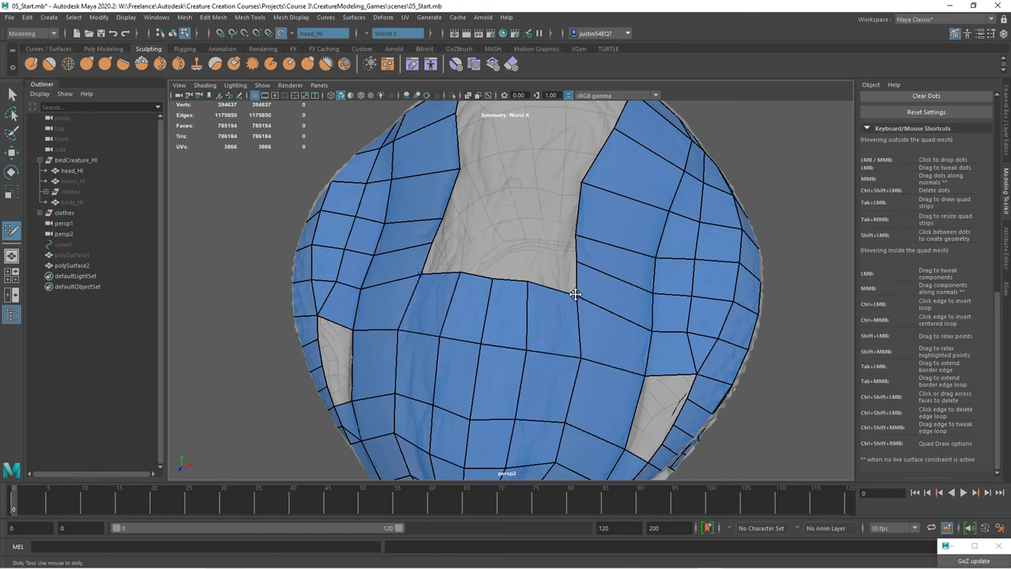
left_click_drag(577, 295, 582, 235)
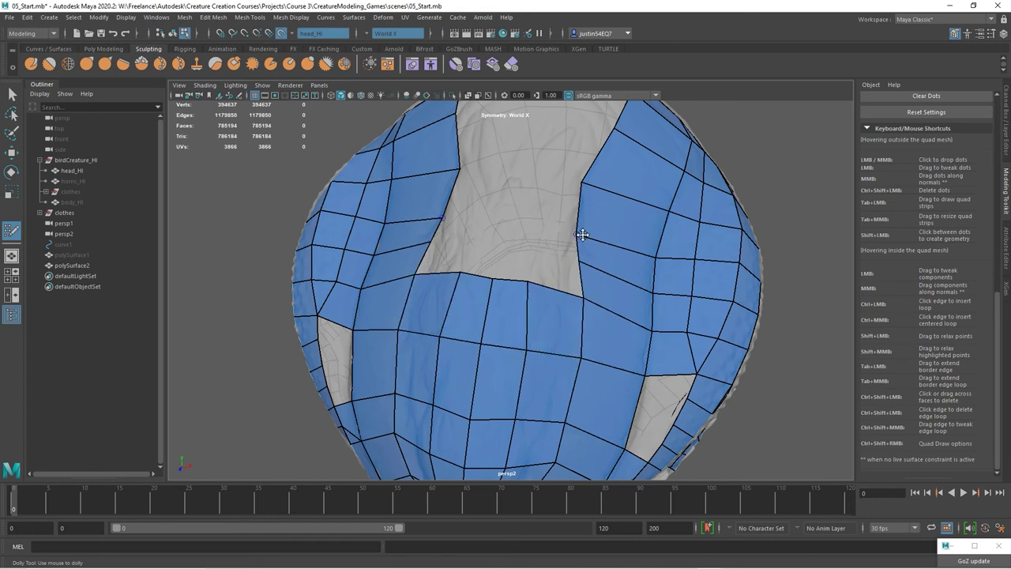
mouse_move(582, 298)
left_mouse_down("shift")
mouse_move(529, 283)
mouse_move(538, 286)
left_mouse_up("shift")
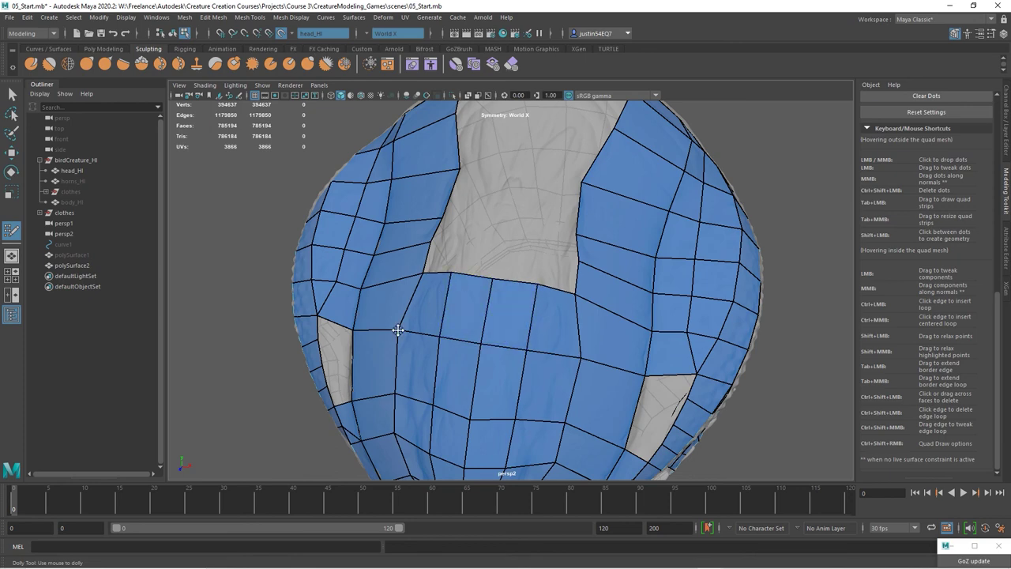
left_click_drag(398, 330, 402, 332)
right_click_drag(529, 298, 487, 308, "alt")
left_click_drag(593, 338, 525, 313, "alt")
right_click_drag(553, 311, 516, 311, "alt")
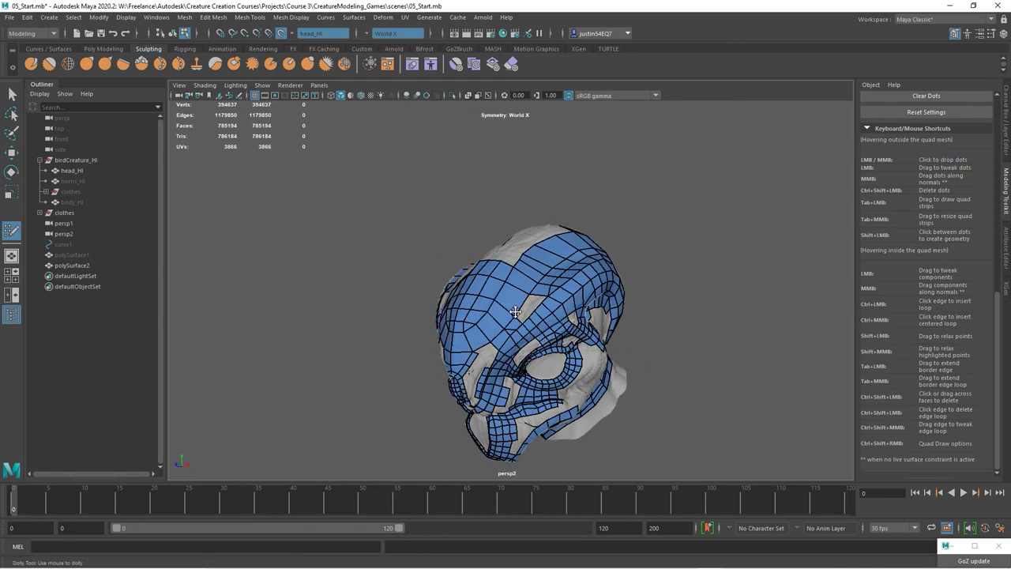
left_click_drag(515, 312, 531, 288, "alt")
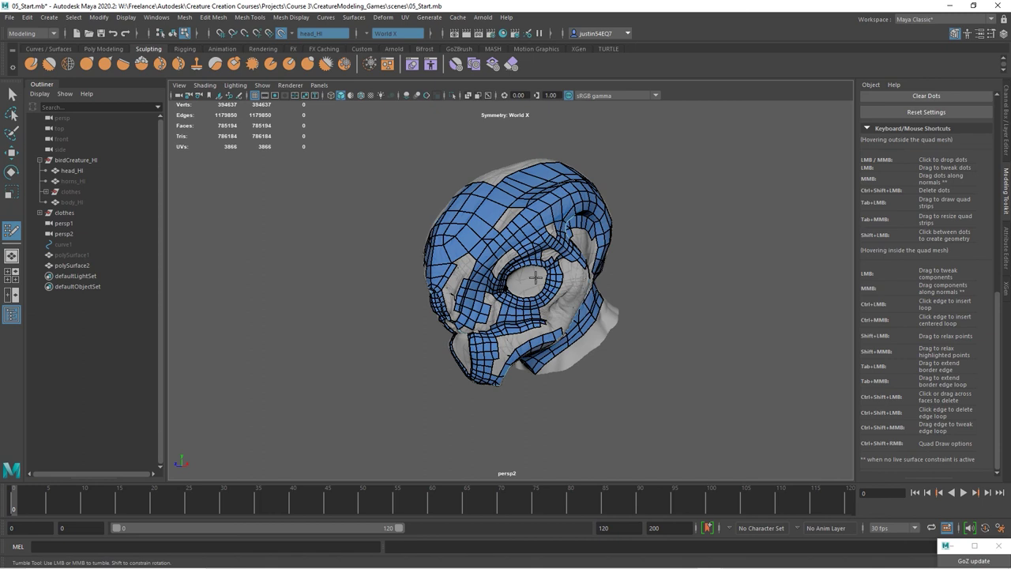